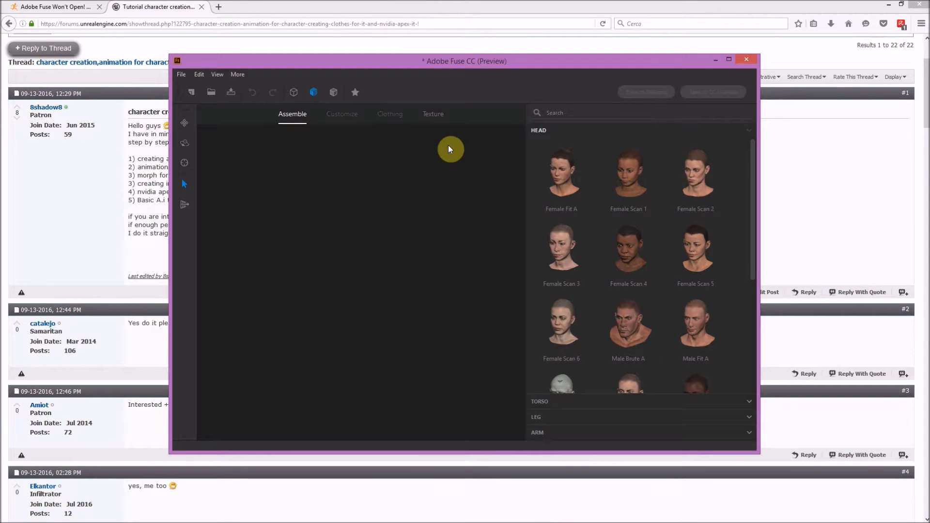
- Assemble the character from the Female Fit A head, the Female Scan 4 torso and the Female Scan 4 legs
{"action": "left_click", "coordinate": [548, 176]}
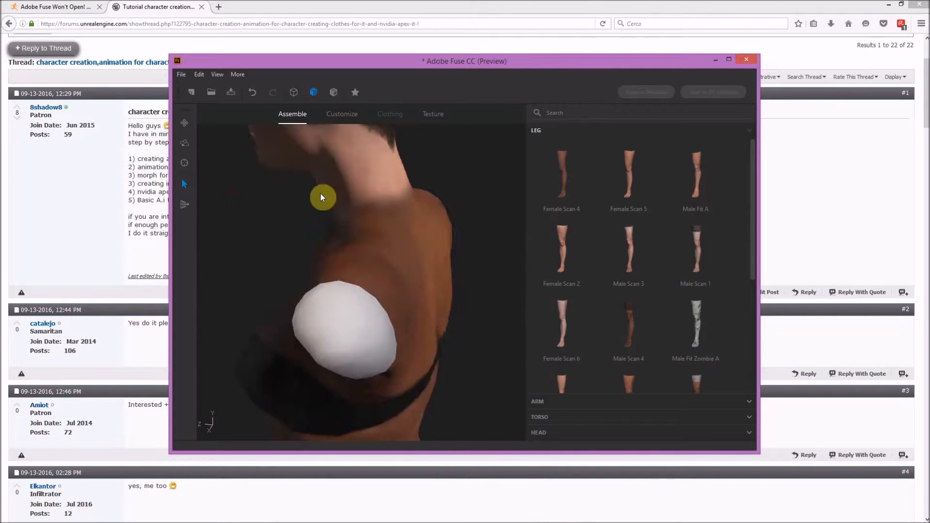
{"action": "middle_click_drag", "start_coordinate": [438, 232], "coordinate": [423, 196]}
{"action": "scroll", "coordinate": [423, 193], "scroll_direction": "up", "scroll_amount": 5}
{"action": "left_click_drag", "start_coordinate": [443, 207], "coordinate": [376, 198]}
{"action": "middle_click_drag", "start_coordinate": [414, 173], "coordinate": [421, 223]}
{"action": "left_click_drag", "start_coordinate": [421, 222], "coordinate": [434, 208]}
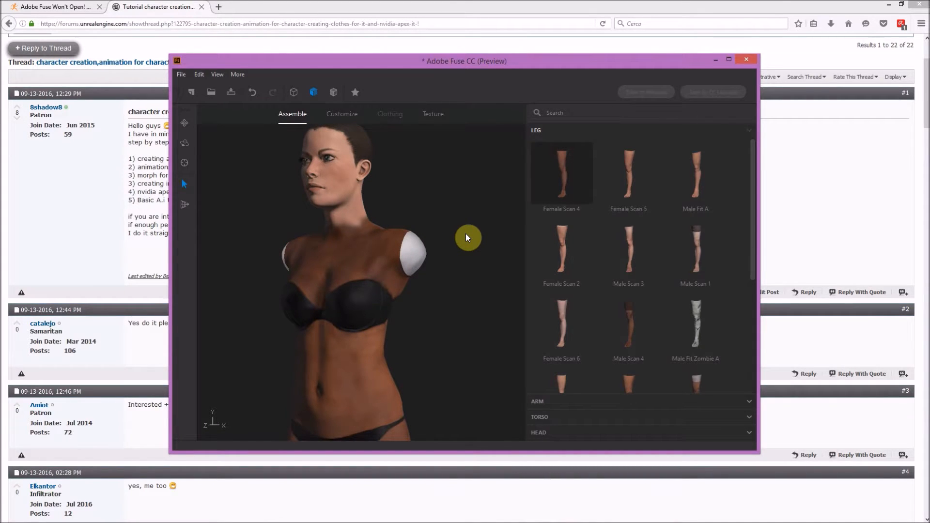
{"action": "left_click", "coordinate": [586, 173]}
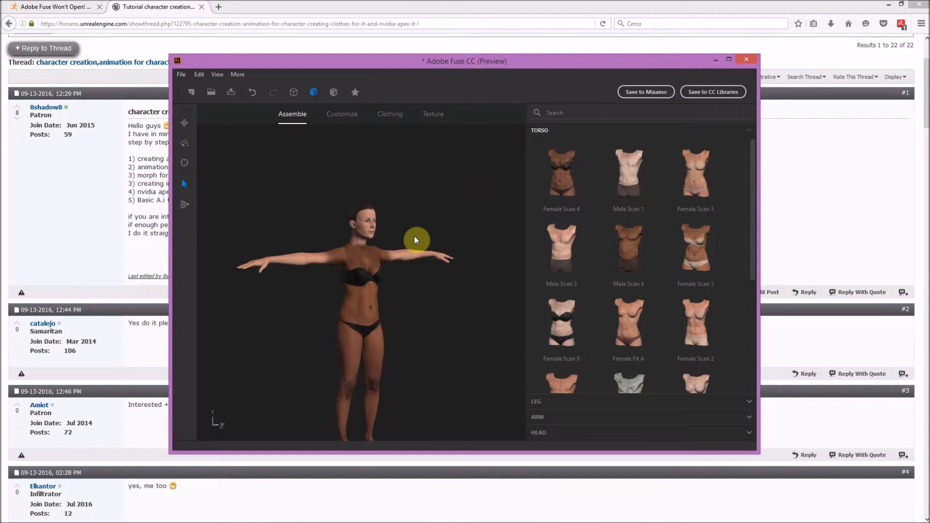
- Reshape the shoulders directly on the body, with Delts at about 26 and Traps at about -72
{"action": "scroll", "coordinate": [414, 238], "scroll_direction": "up", "scroll_amount": 5}
{"action": "left_click_drag", "start_coordinate": [432, 235], "coordinate": [447, 283]}
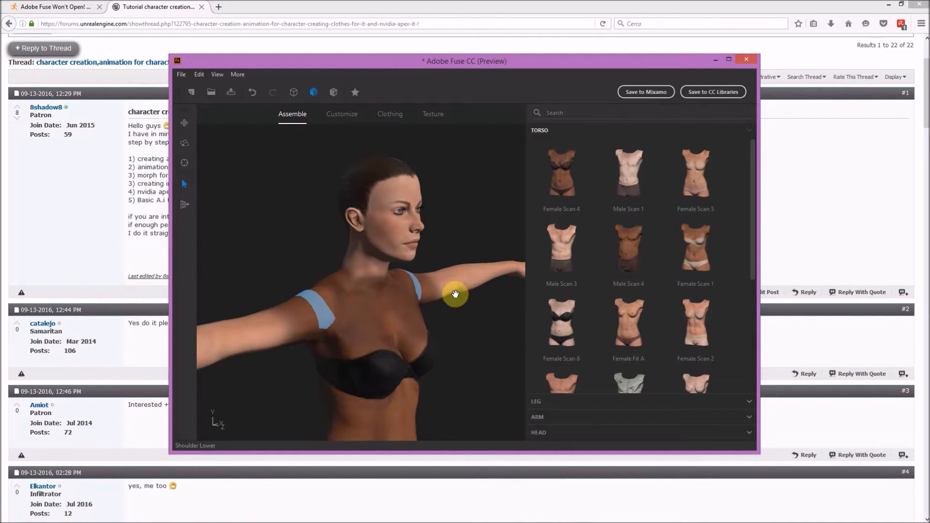
{"action": "left_click_drag", "start_coordinate": [461, 235], "coordinate": [445, 246]}
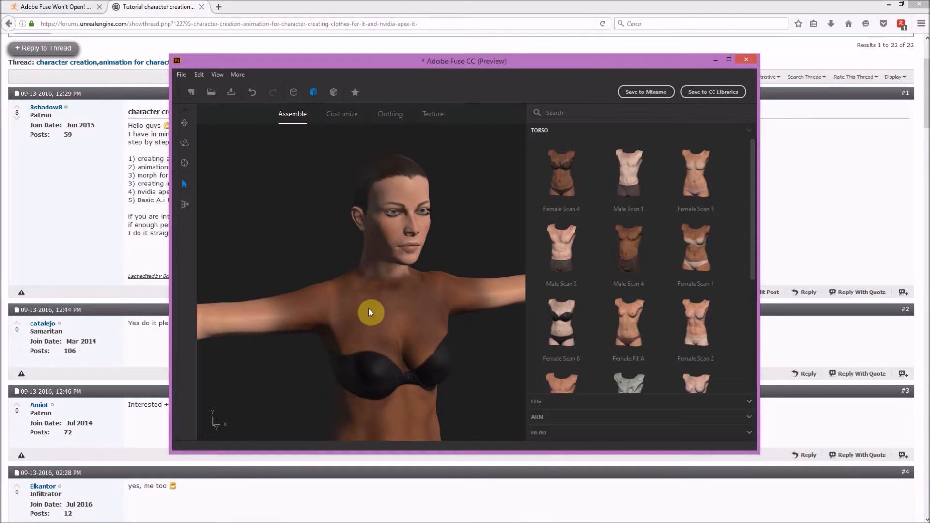
{"action": "left_click_drag", "start_coordinate": [484, 245], "coordinate": [320, 182]}
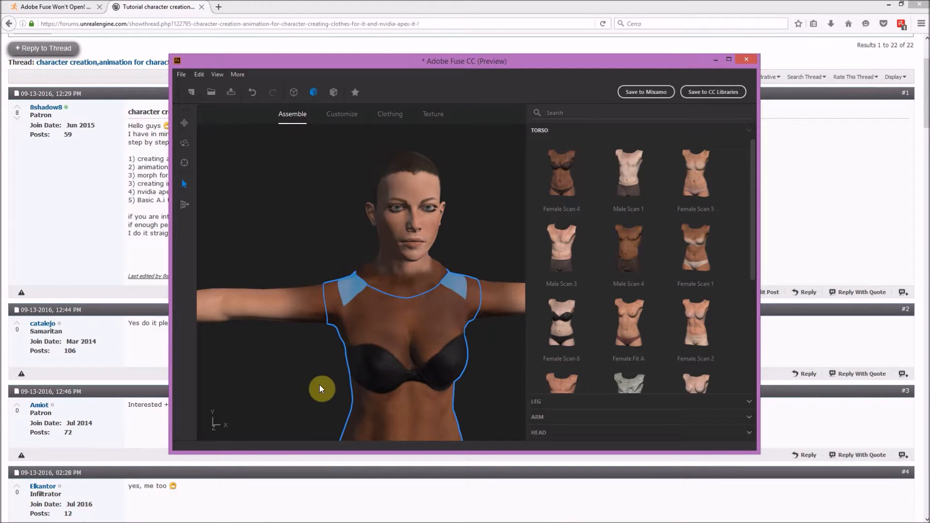
{"action": "left_click", "coordinate": [374, 270]}
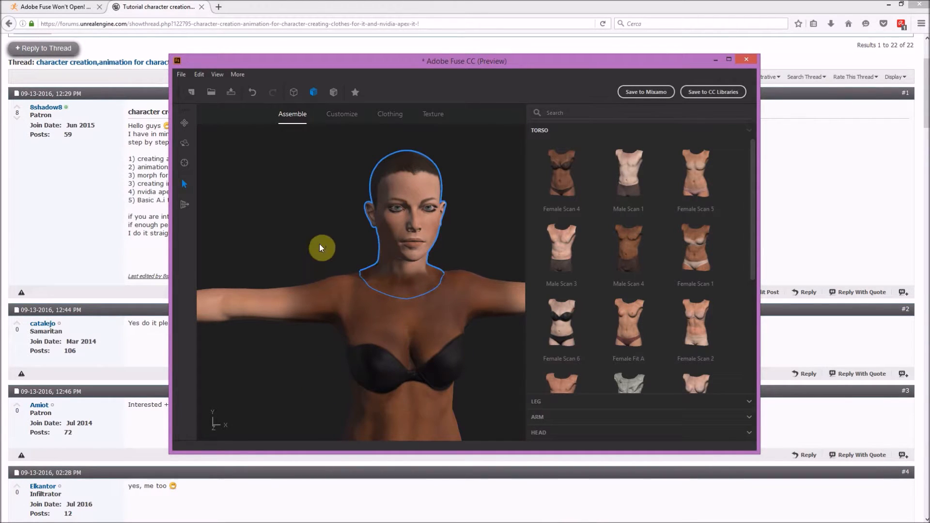
- Adjust the leg length directly on the body's thighs, giving Legs Long / Short about 18
{"action": "left_click_drag", "start_coordinate": [431, 257], "coordinate": [370, 276]}
{"action": "middle_click_drag", "start_coordinate": [290, 396], "coordinate": [319, 272]}
{"action": "left_click", "coordinate": [371, 307]}
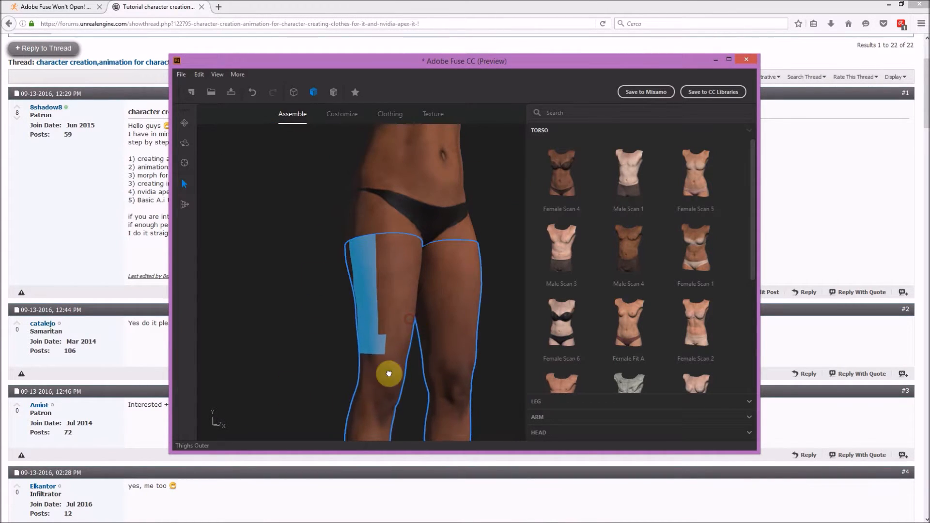
{"action": "left_click", "coordinate": [328, 316]}
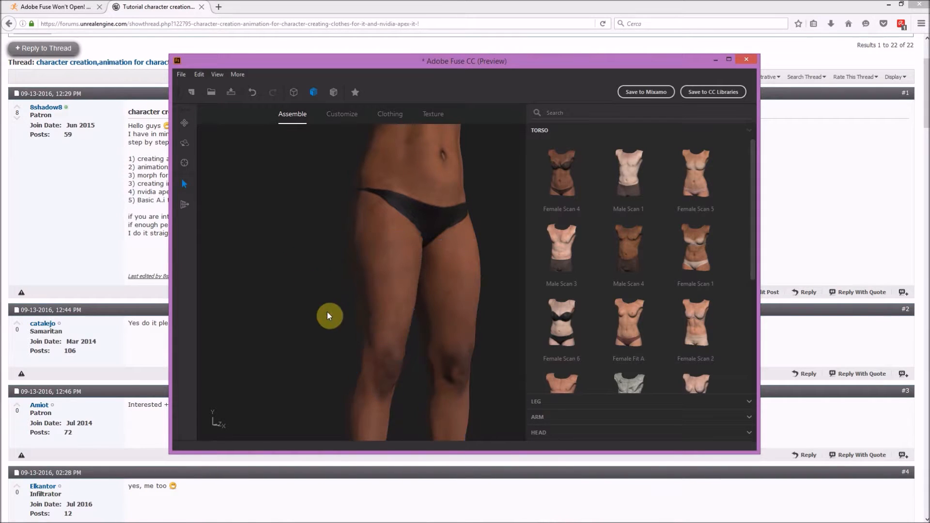
{"action": "scroll", "coordinate": [358, 311], "scroll_direction": "down", "scroll_amount": 5}
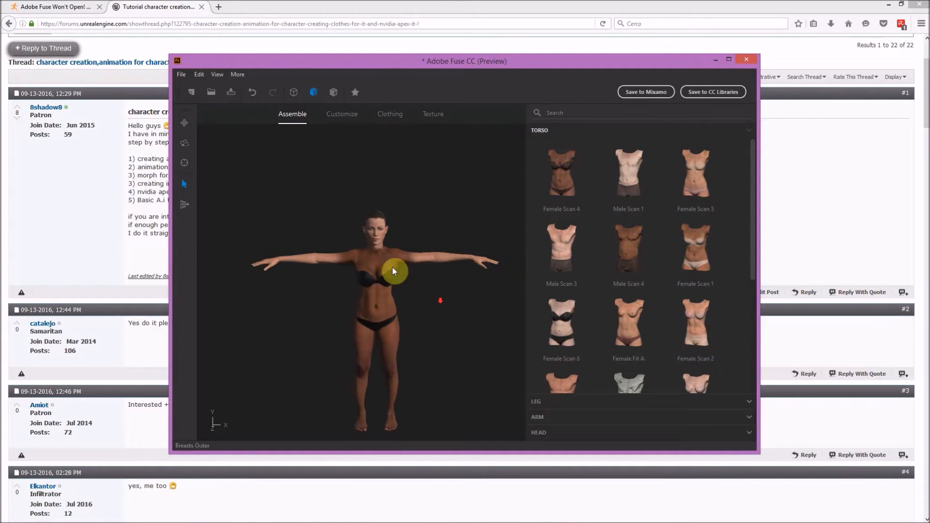
- Start exporting the model as OBJ, keeping Export in new folder and Remove occluded polygons enabled and a character scale of 1
{"action": "left_click", "coordinate": [181, 75]}
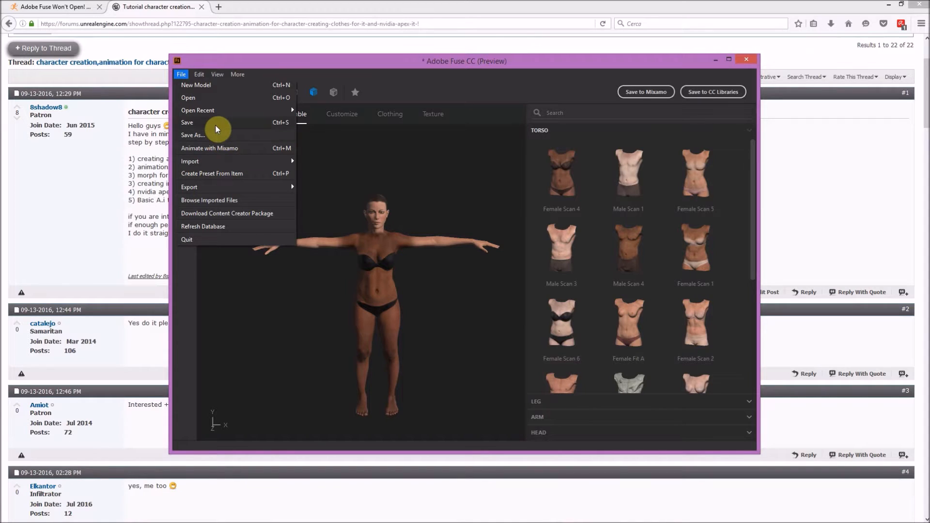
{"action": "left_click", "coordinate": [199, 75]}
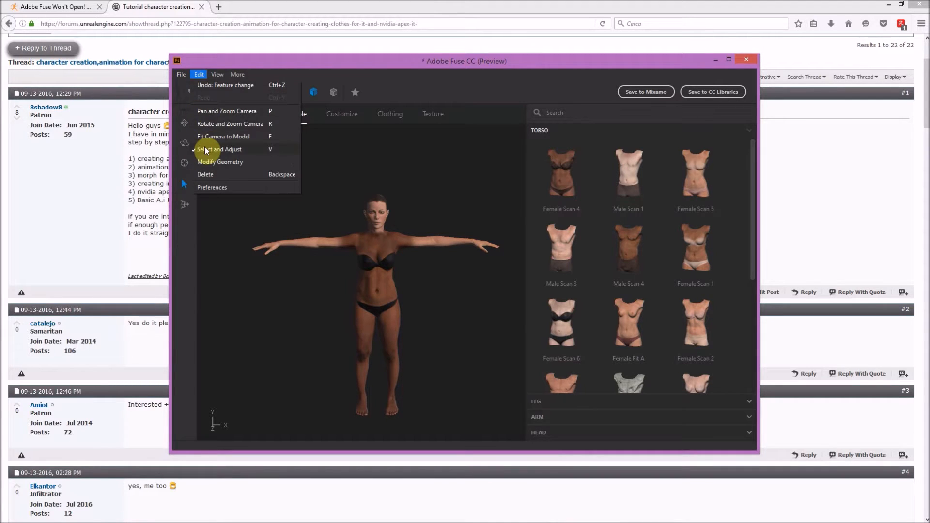
{"action": "mouse_move", "coordinate": [181, 74]}
{"action": "mouse_move", "coordinate": [194, 187]}
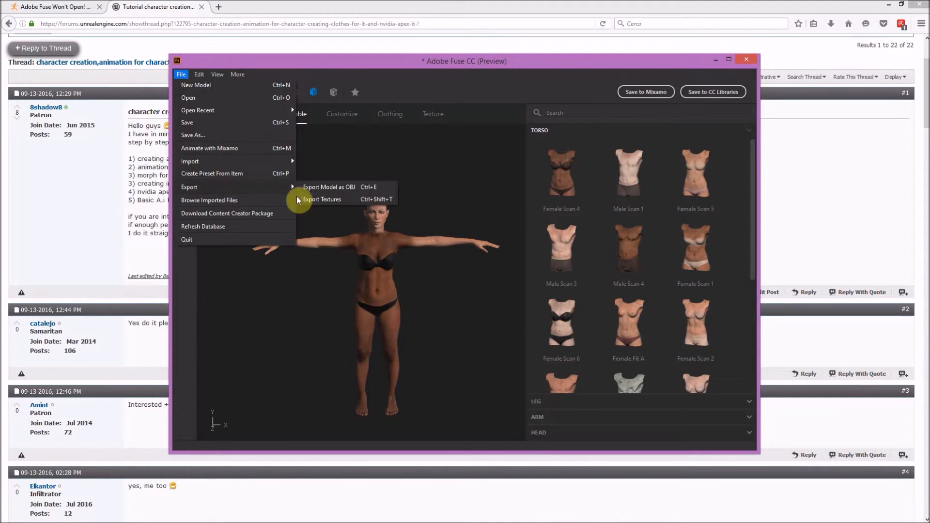
{"action": "left_click", "coordinate": [325, 188]}
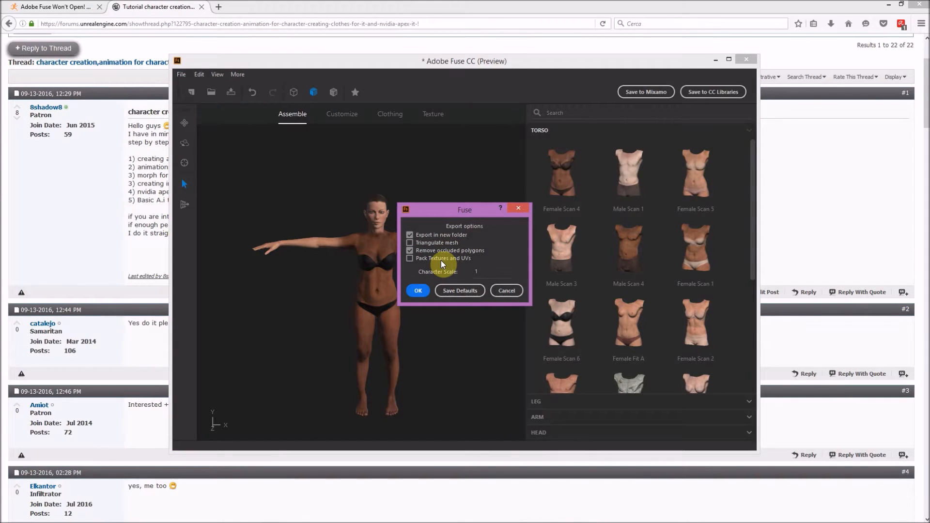
{"action": "left_click", "coordinate": [415, 290]}
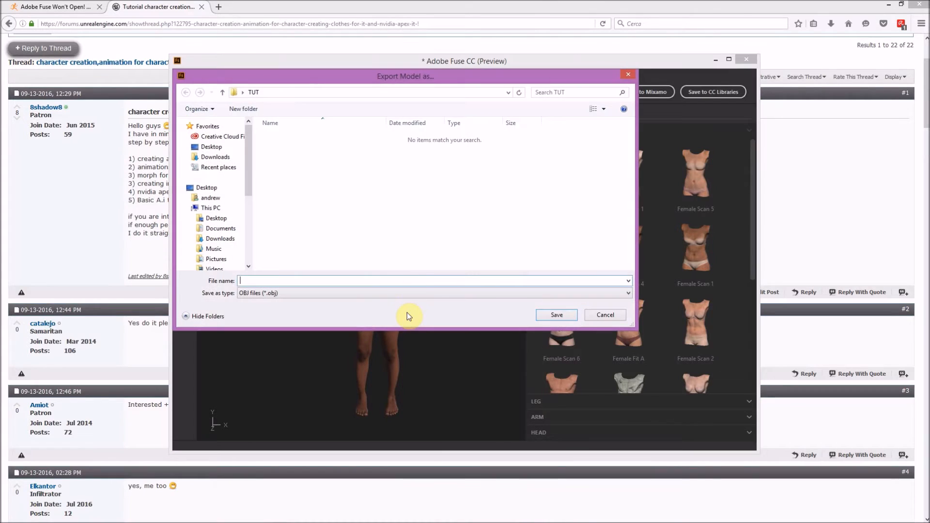
- Save the OBJ export as CHARATER1 in the TUT folder on the desktop
{"action": "left_click", "coordinate": [217, 147]}
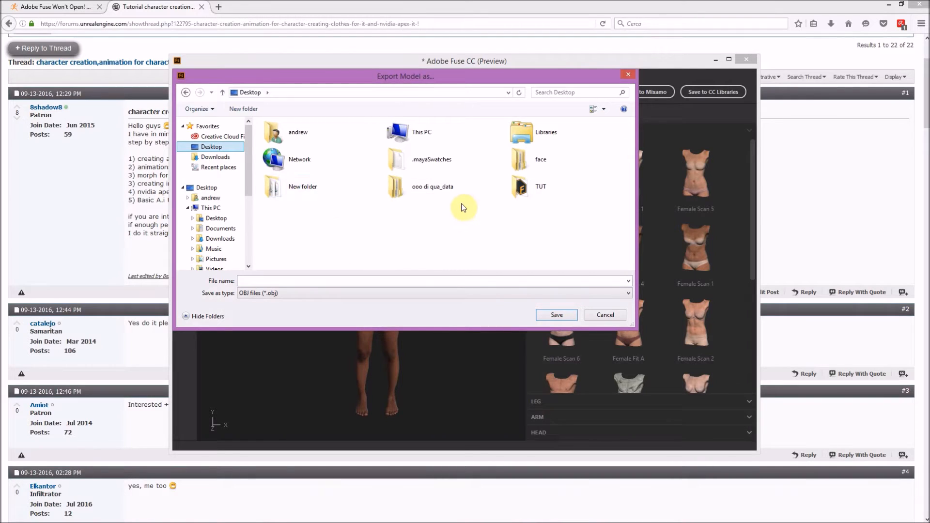
{"action": "double_click", "coordinate": [549, 189]}
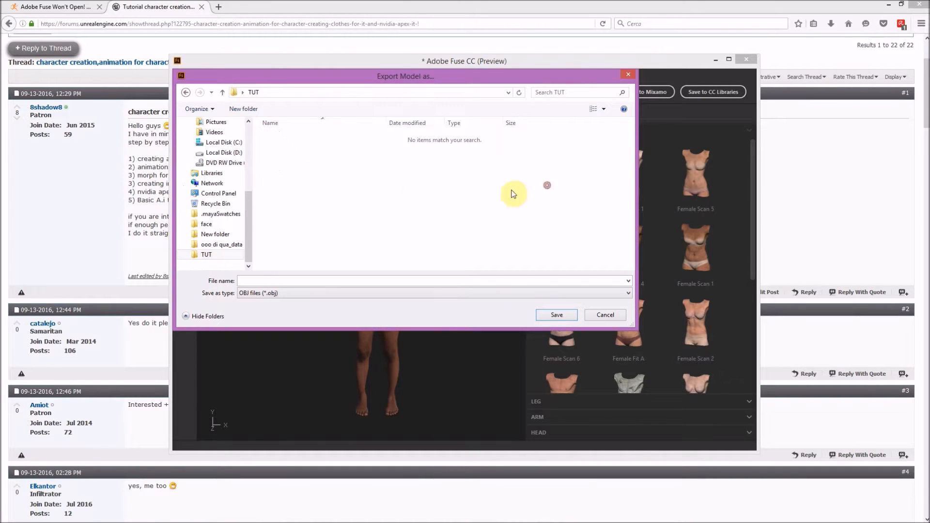
{"action": "left_click", "coordinate": [293, 281]}
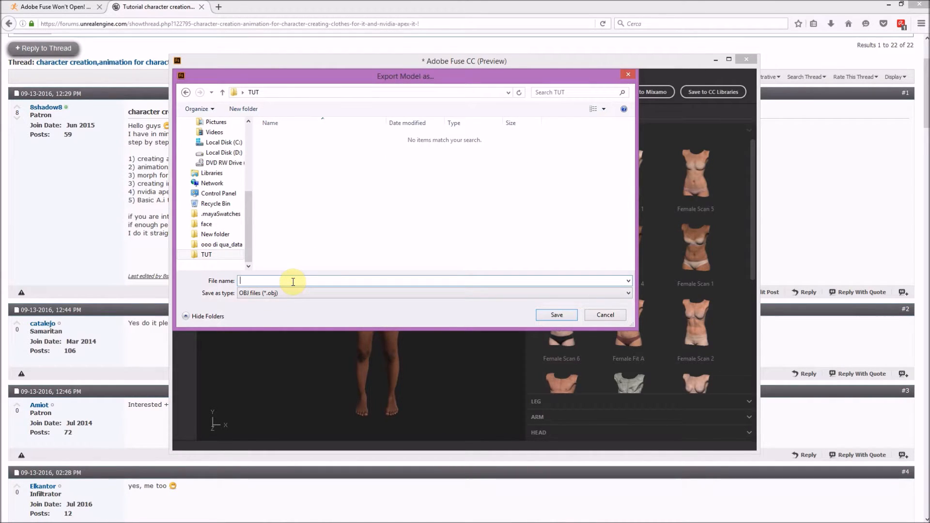
{"action": "type", "text": "BA"}
{"action": "key", "text": "BackSpace"}
{"action": "key", "text": "BackSpace"}
{"action": "type", "text": "CHARATER1"}
{"action": "left_click", "coordinate": [543, 316]}
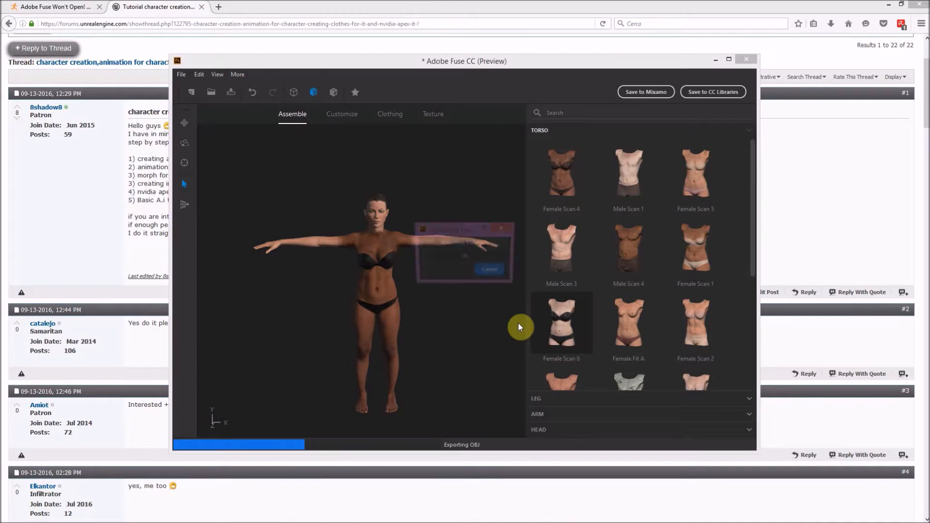
- Set the character's shoulder parameter Delts Small / Big to -1 in the arm customization
{"action": "left_click_drag", "start_coordinate": [467, 286], "coordinate": [476, 279]}
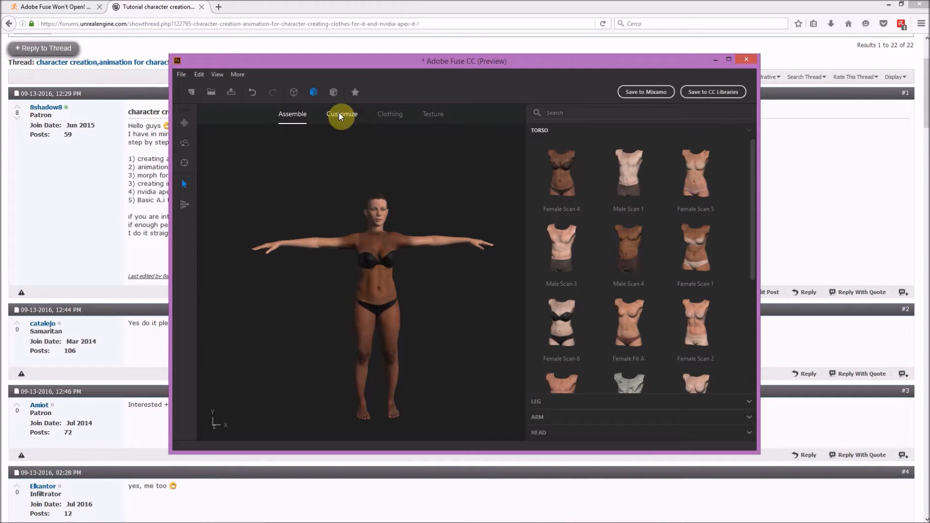
{"action": "left_click", "coordinate": [351, 117]}
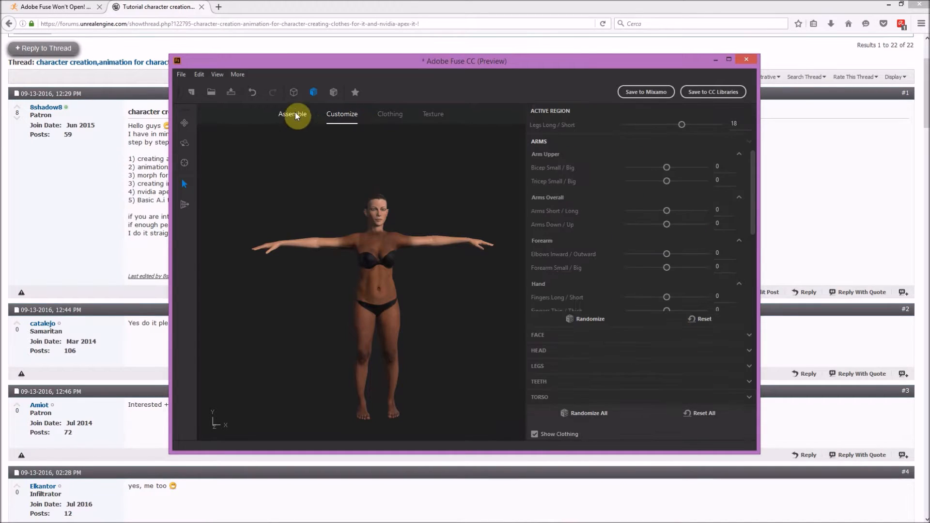
{"action": "scroll", "coordinate": [380, 186], "scroll_direction": "up", "scroll_amount": 5}
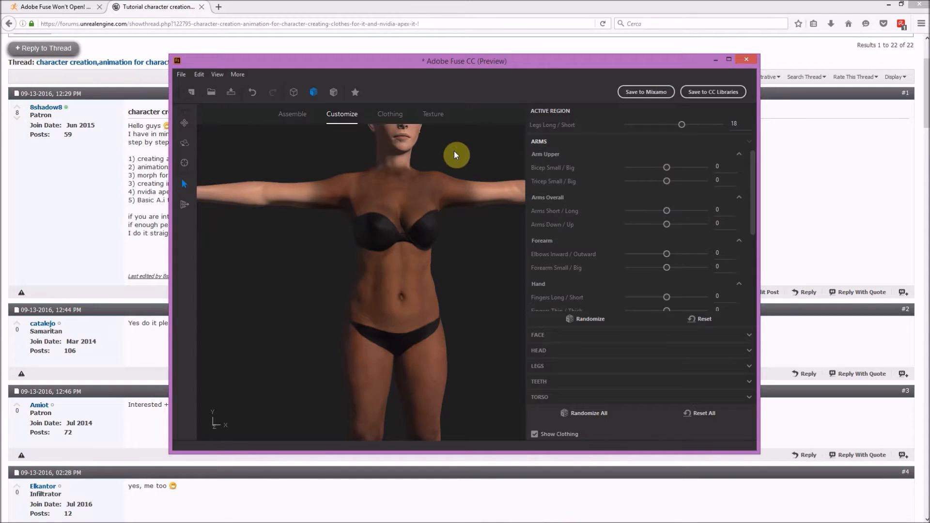
{"action": "scroll", "coordinate": [455, 154], "scroll_direction": "up", "scroll_amount": 5}
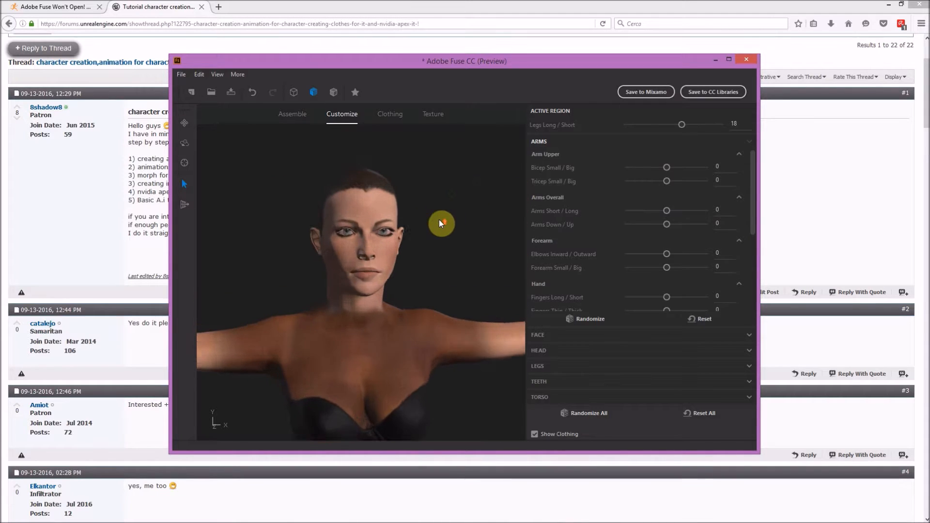
{"action": "scroll", "coordinate": [482, 184], "scroll_direction": "up", "scroll_amount": 2}
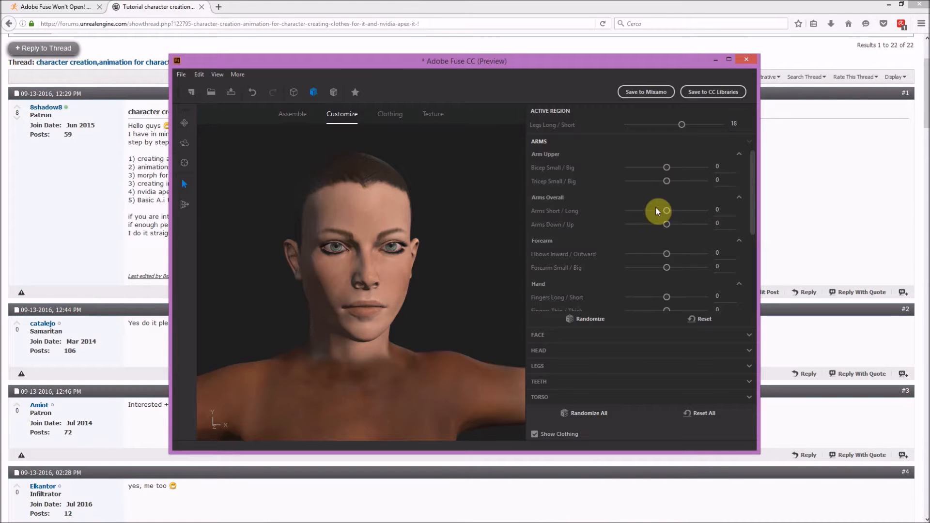
{"action": "left_click_drag", "start_coordinate": [753, 164], "coordinate": [750, 241]}
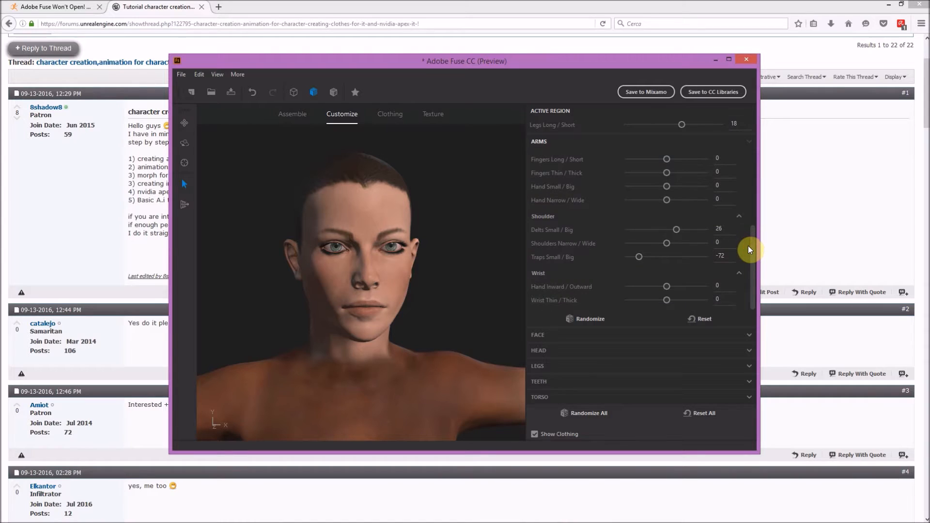
{"action": "scroll", "coordinate": [421, 310], "scroll_direction": "down", "scroll_amount": 3}
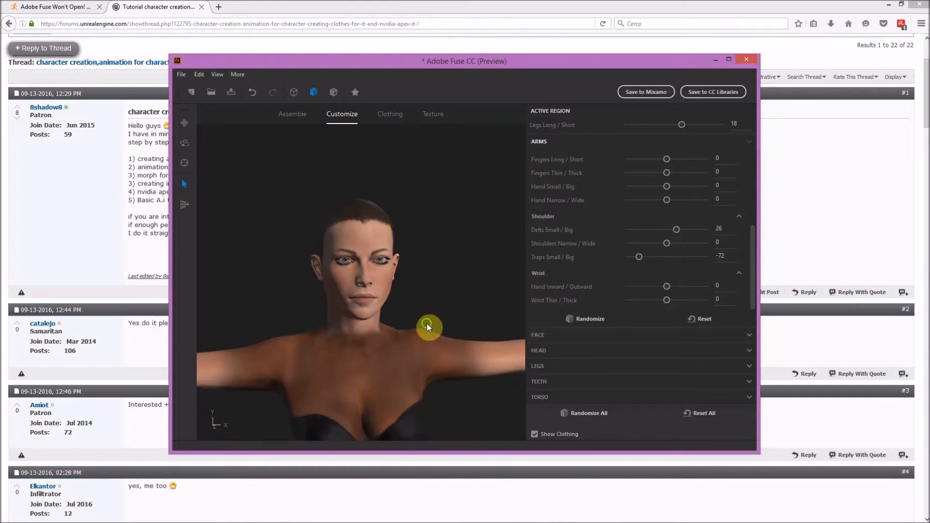
{"action": "middle_click_drag", "start_coordinate": [425, 326], "coordinate": [423, 172]}
{"action": "mouse_move", "coordinate": [677, 229]}
{"action": "left_mouse_down"}
{"action": "mouse_move", "coordinate": [714, 233]}
{"action": "mouse_move", "coordinate": [670, 233]}
{"action": "left_mouse_up"}
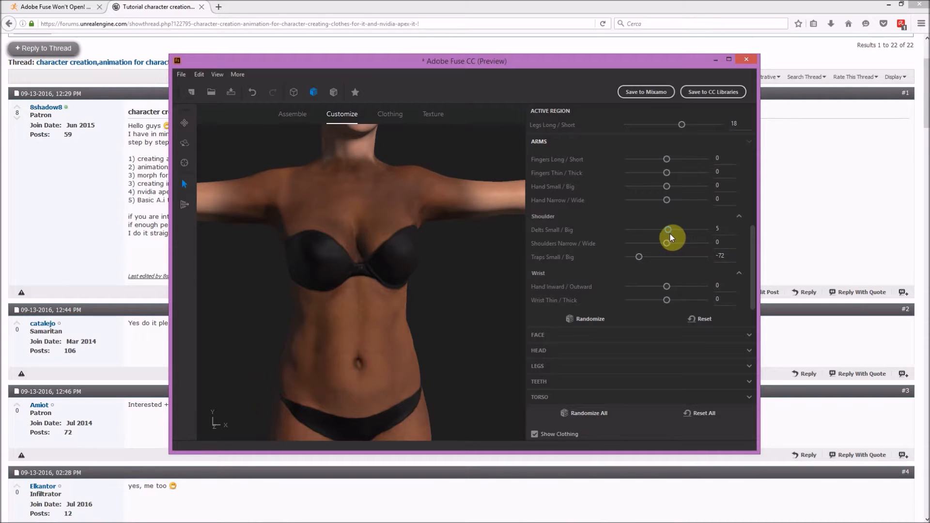
- Set the upper arm's Bicep Small / Big parameter to 1
{"action": "scroll", "coordinate": [636, 217], "scroll_direction": "up", "scroll_amount": 3}
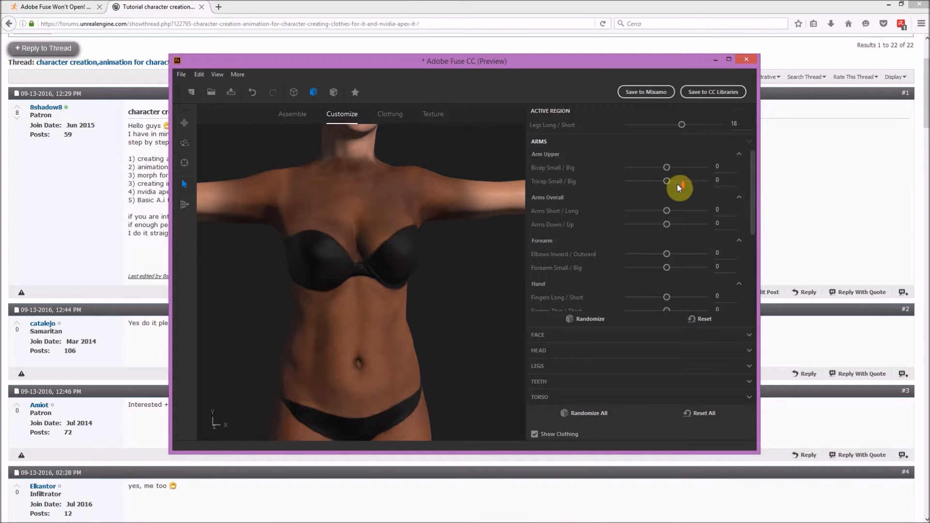
{"action": "scroll", "coordinate": [490, 190], "scroll_direction": "down", "scroll_amount": 5}
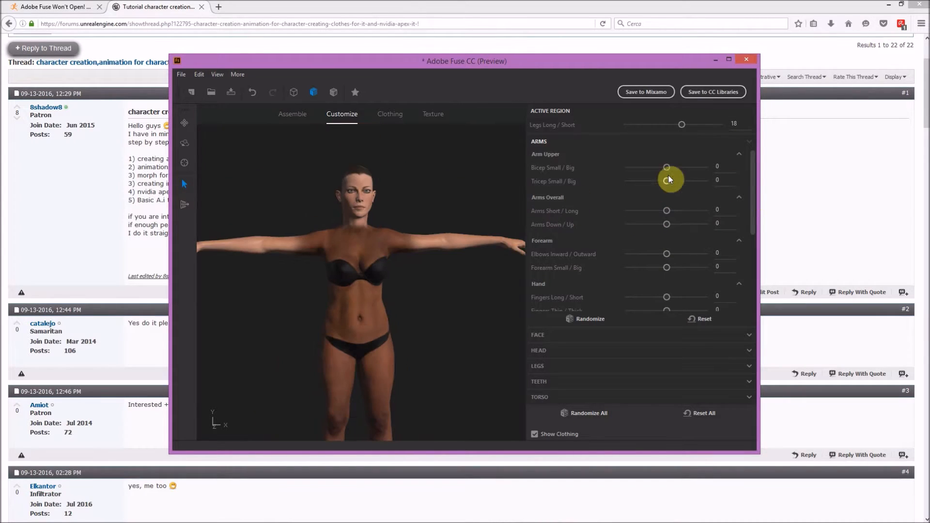
{"action": "mouse_move", "coordinate": [668, 167]}
{"action": "left_mouse_down"}
{"action": "mouse_move", "coordinate": [743, 178]}
{"action": "mouse_move", "coordinate": [667, 169]}
{"action": "left_mouse_up"}
- Review the available arm shape parameters, including hand, shoulder and wrist, and display the Face parameters
{"action": "left_click_drag", "start_coordinate": [754, 158], "coordinate": [752, 192]}
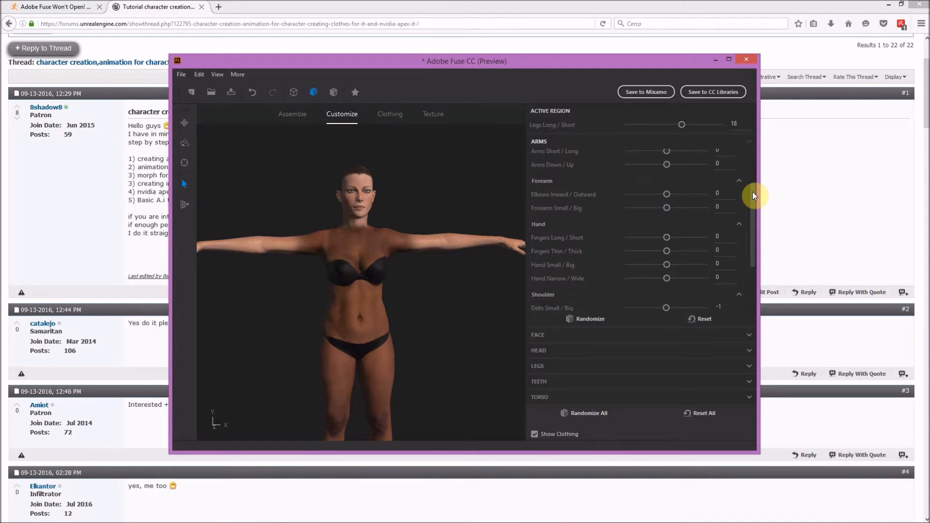
{"action": "scroll", "coordinate": [417, 160], "scroll_direction": "up", "scroll_amount": 3}
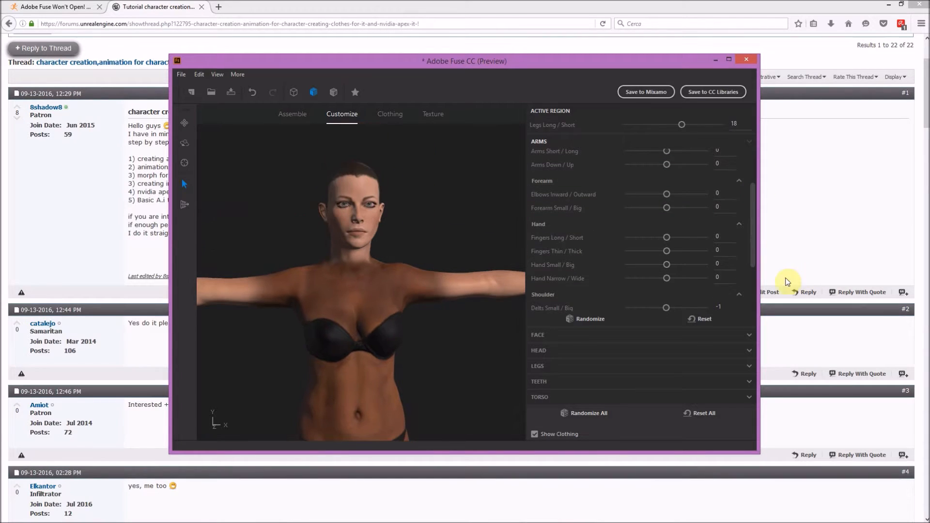
{"action": "scroll", "coordinate": [592, 258], "scroll_direction": "up", "scroll_amount": 3}
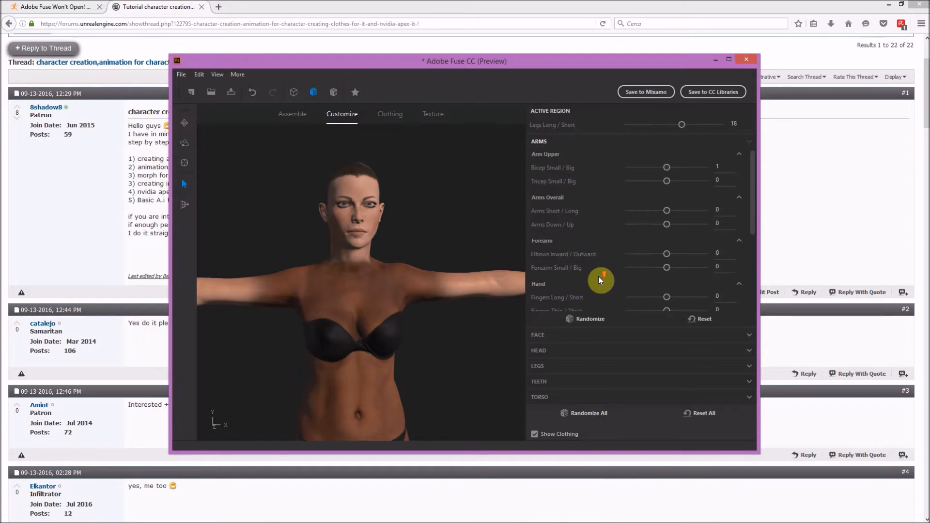
{"action": "scroll", "coordinate": [607, 257], "scroll_direction": "down", "scroll_amount": 3}
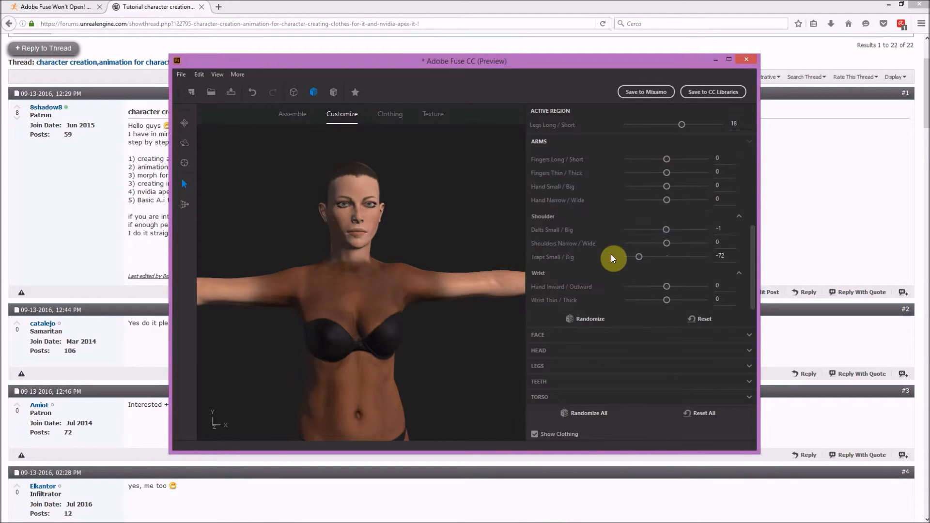
{"action": "scroll", "coordinate": [607, 257], "scroll_direction": "up", "scroll_amount": 3}
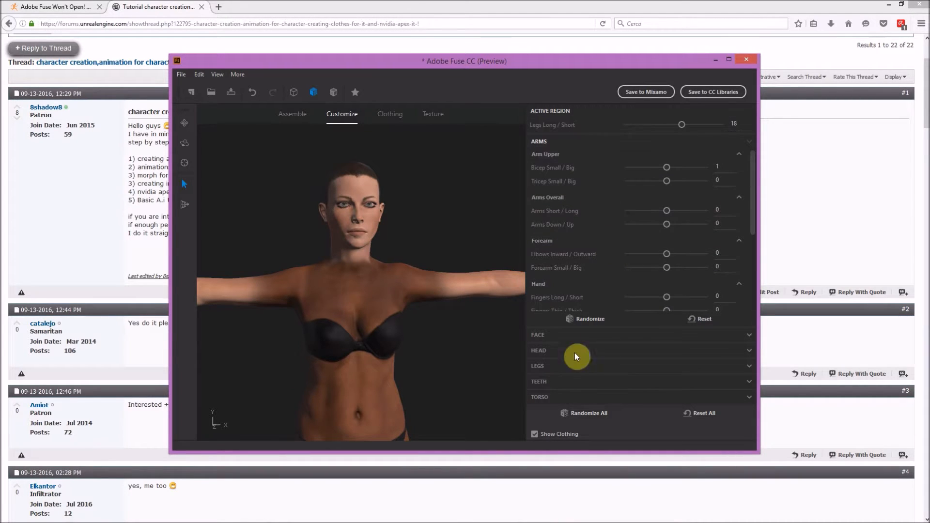
{"action": "left_click", "coordinate": [541, 335]}
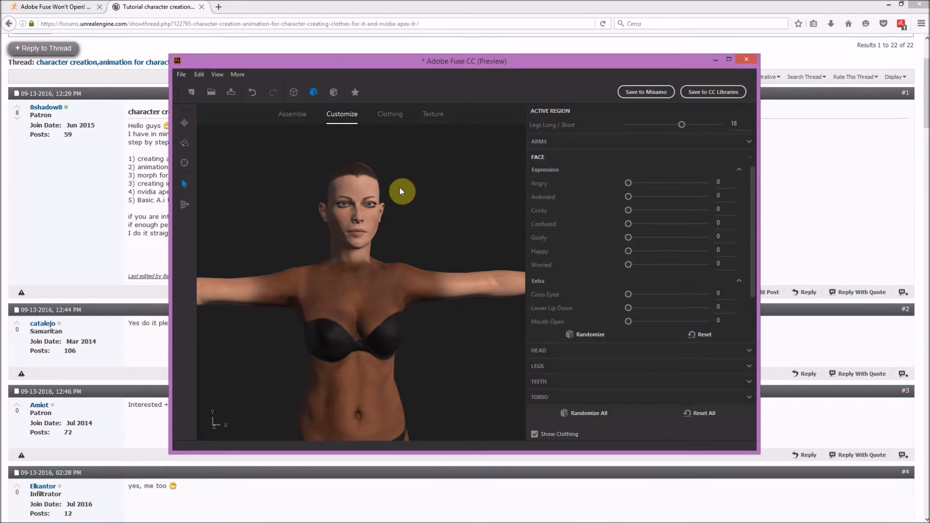
- Set the face's Angry expression to 100
{"action": "scroll", "coordinate": [400, 188], "scroll_direction": "up", "scroll_amount": 4}
{"action": "middle_click_drag", "start_coordinate": [465, 181], "coordinate": [463, 238]}
{"action": "scroll", "coordinate": [463, 242], "scroll_direction": "up", "scroll_amount": 2}
{"action": "scroll", "coordinate": [479, 240], "scroll_direction": "up", "scroll_amount": 2}
{"action": "right_click_drag", "start_coordinate": [477, 240], "coordinate": [467, 237]}
{"action": "left_click_drag", "start_coordinate": [629, 183], "coordinate": [745, 186]}
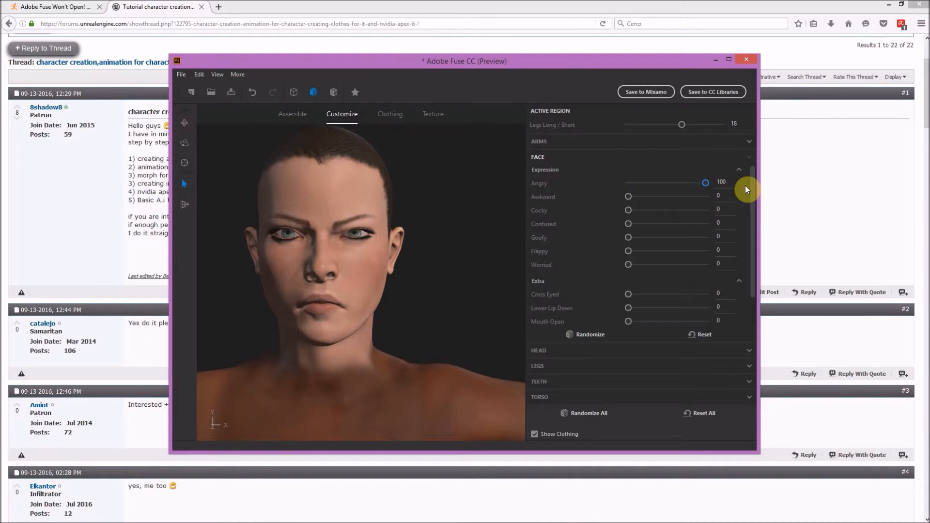
- Export the angry-faced model as an OBJ named ANGRY in the TUT folder, using the existing export options
{"action": "left_click", "coordinate": [181, 75]}
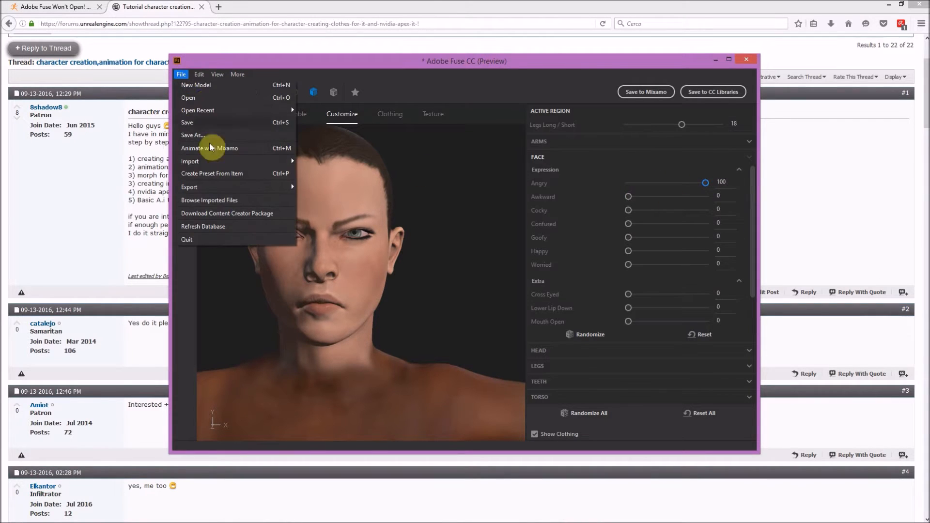
{"action": "mouse_move", "coordinate": [294, 194]}
{"action": "left_click", "coordinate": [323, 187]}
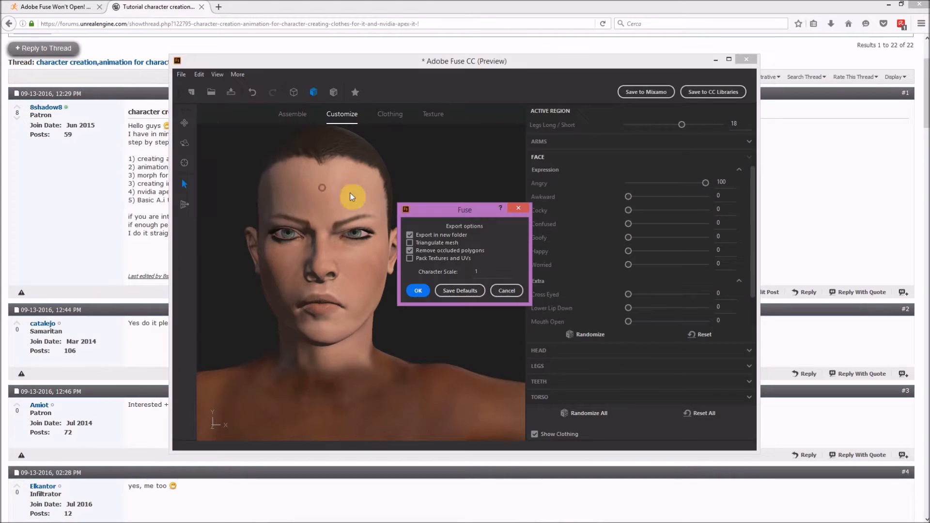
{"action": "left_click", "coordinate": [419, 291]}
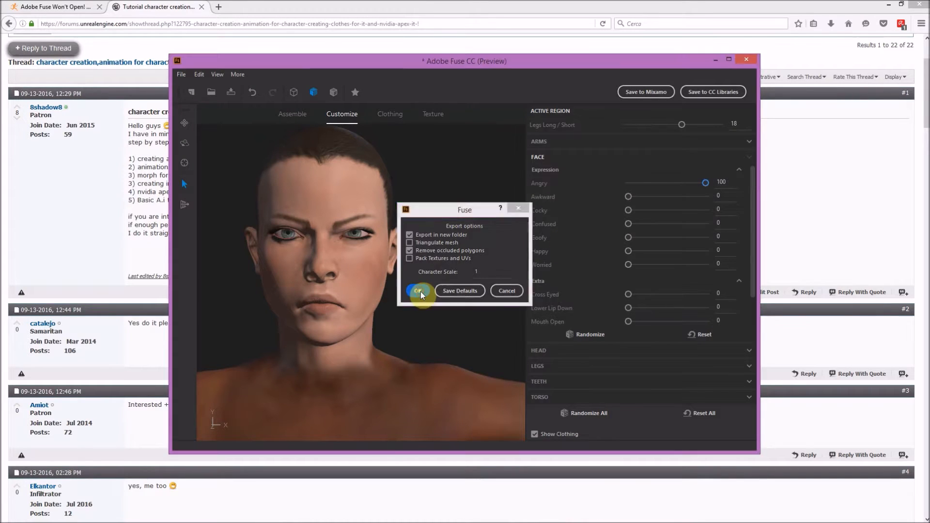
{"action": "left_click", "coordinate": [301, 280]}
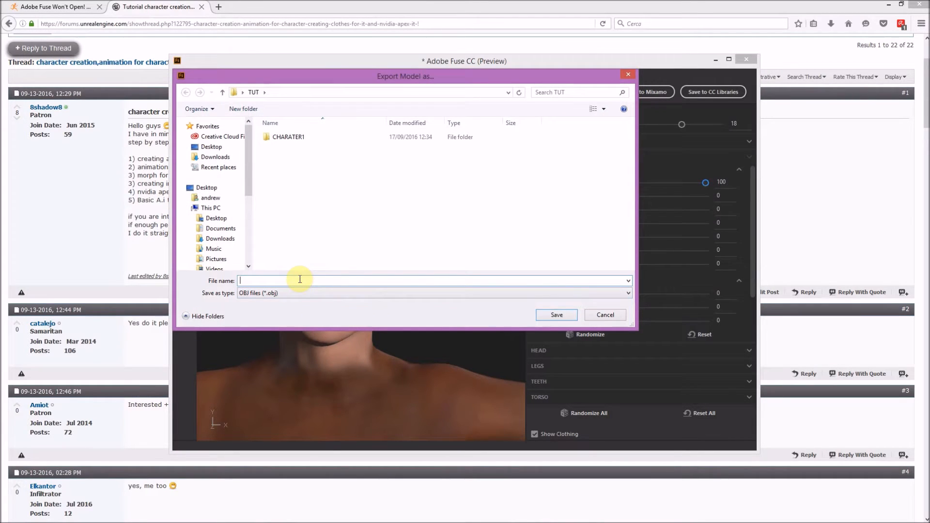
{"action": "type", "text": "ANGRY"}
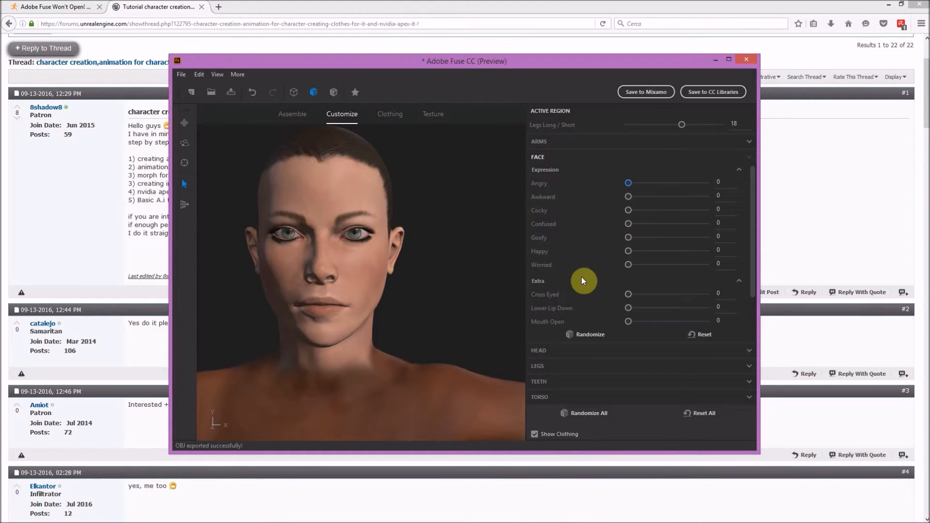
- Try the Happy expression at 100, then set Confused to 100 with every other expression at 0
{"action": "left_click_drag", "start_coordinate": [629, 251], "coordinate": [759, 260]}
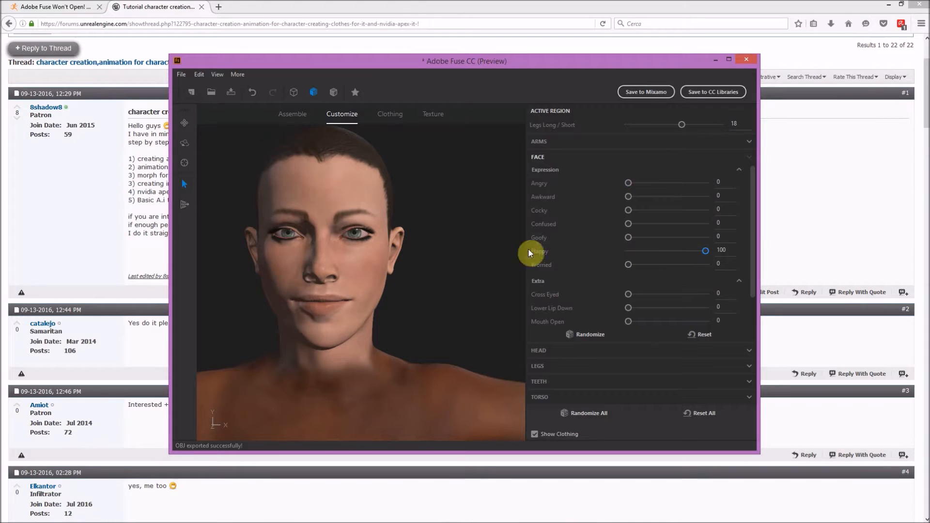
{"action": "left_click_drag", "start_coordinate": [694, 253], "coordinate": [734, 236]}
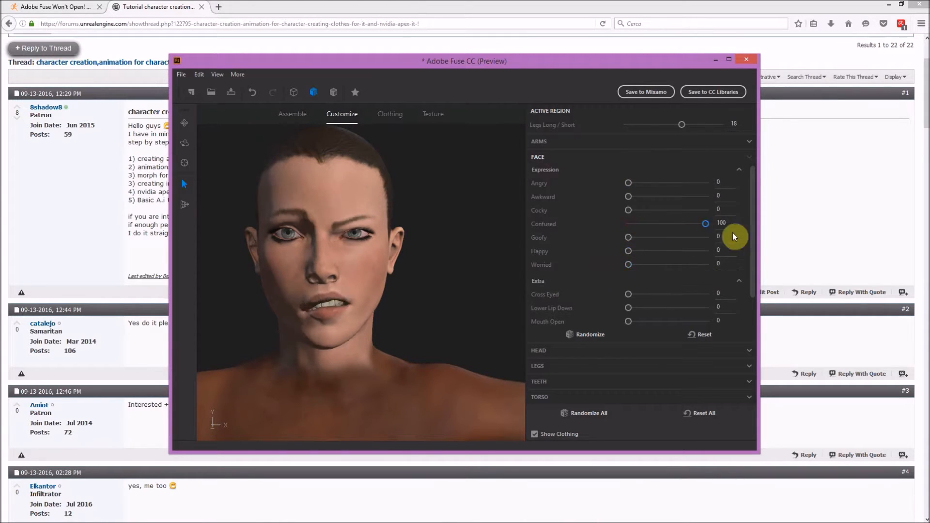
- Export the confused-faced model as an OBJ named CONFUSED in the TUT folder
{"action": "left_click", "coordinate": [181, 74]}
{"action": "mouse_move", "coordinate": [213, 187]}
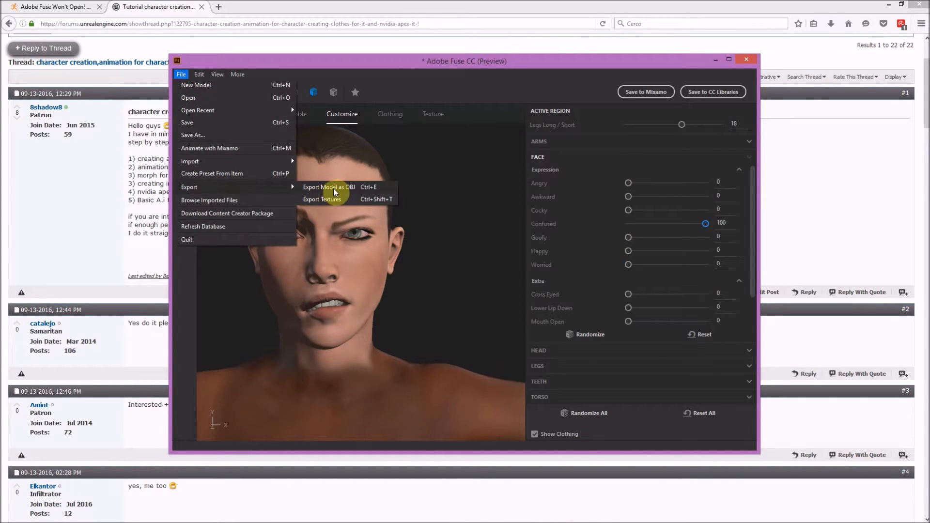
{"action": "left_click", "coordinate": [315, 198]}
{"action": "left_click", "coordinate": [415, 293]}
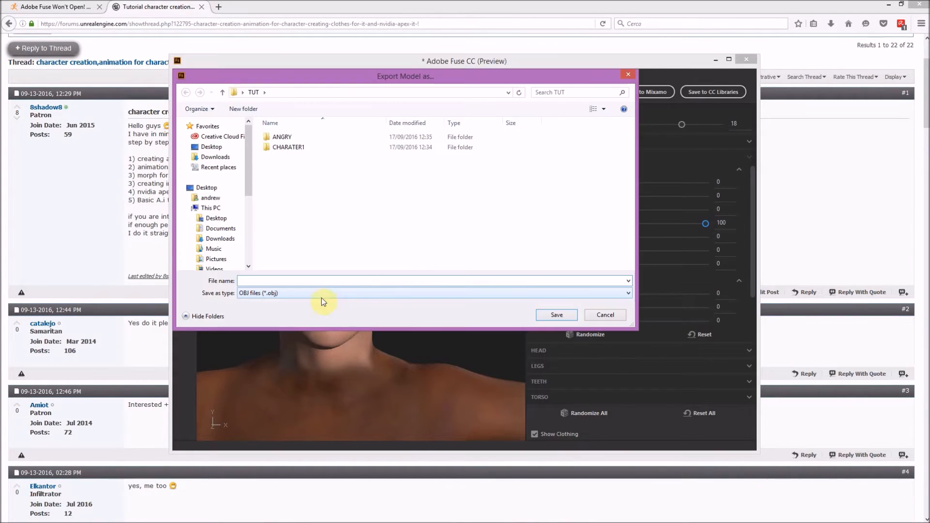
{"action": "type", "text": "CONFUSED"}
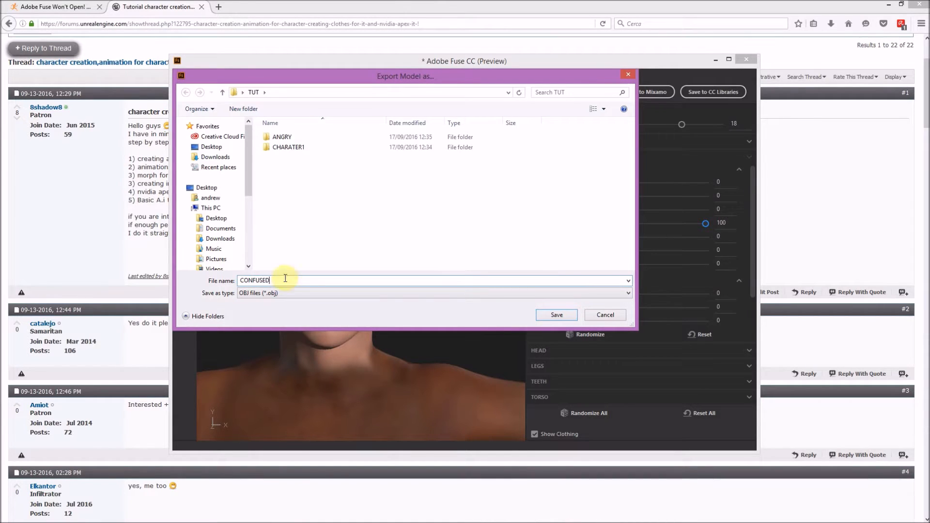
{"action": "left_click", "coordinate": [570, 318]}
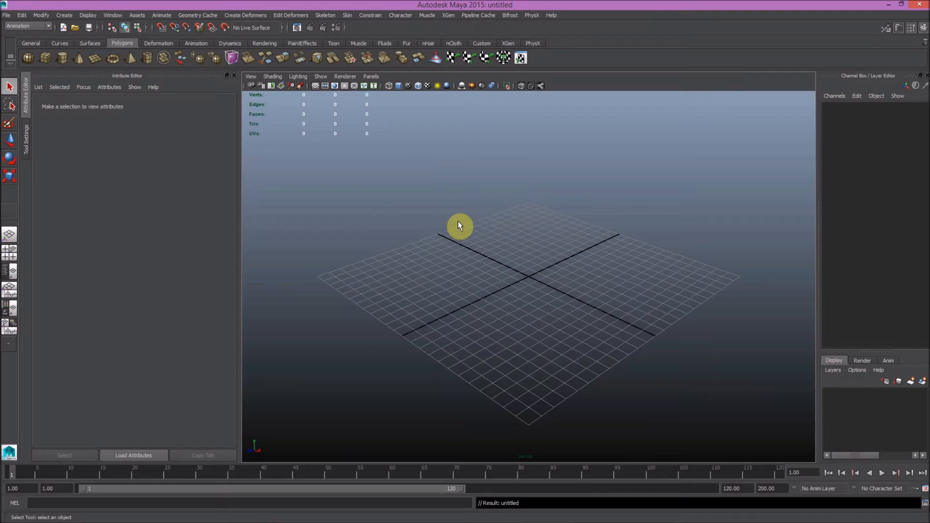
- Switch to Maya, open the Outliner and move it over the Attribute Editor so the viewport is clear
{"action": "mouse_move", "coordinate": [578, 243]}
{"action": "left_mouse_down", "text": "alt"}
{"action": "mouse_move", "coordinate": [548, 220]}
{"action": "mouse_move", "coordinate": [536, 179]}
{"action": "mouse_move", "coordinate": [517, 243]}
{"action": "mouse_move", "coordinate": [601, 256]}
{"action": "mouse_move", "coordinate": [582, 250]}
{"action": "left_mouse_up", "text": "alt"}
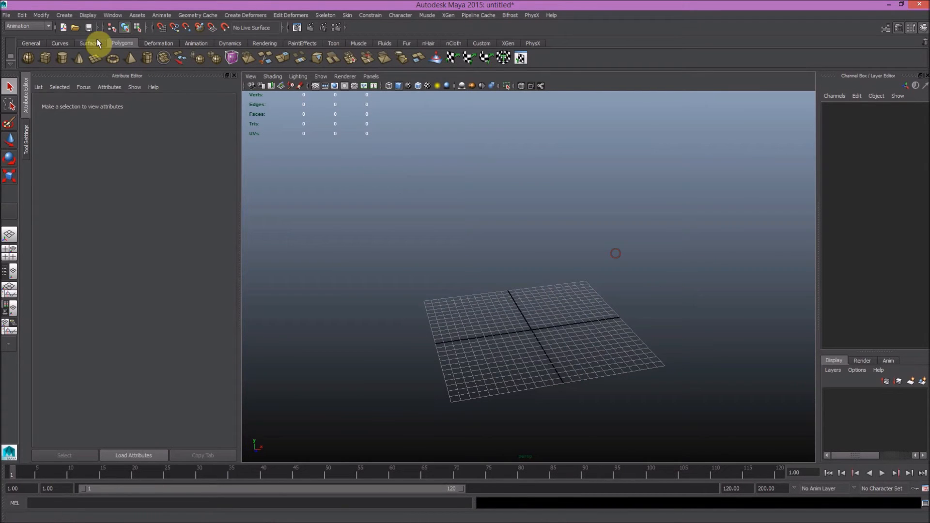
{"action": "left_click", "coordinate": [112, 15]}
{"action": "left_click", "coordinate": [138, 85]}
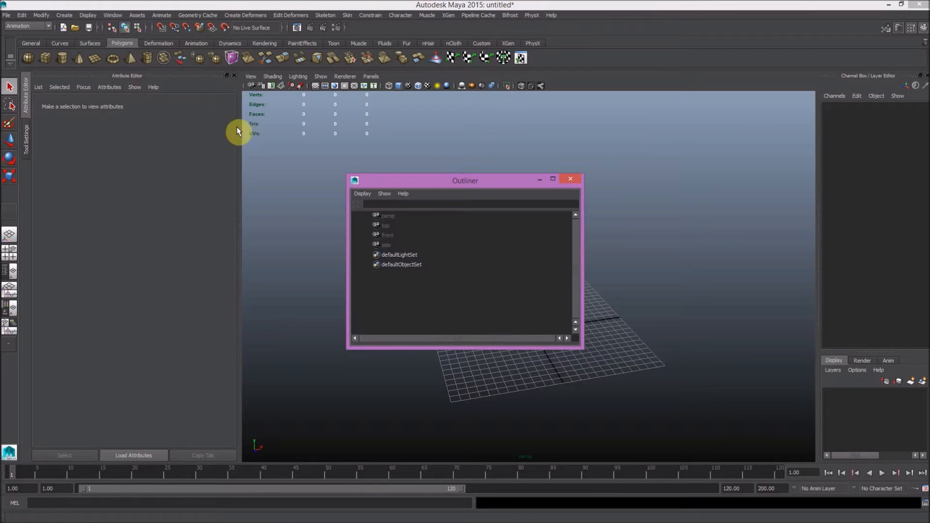
{"action": "left_click_drag", "start_coordinate": [464, 183], "coordinate": [128, 133]}
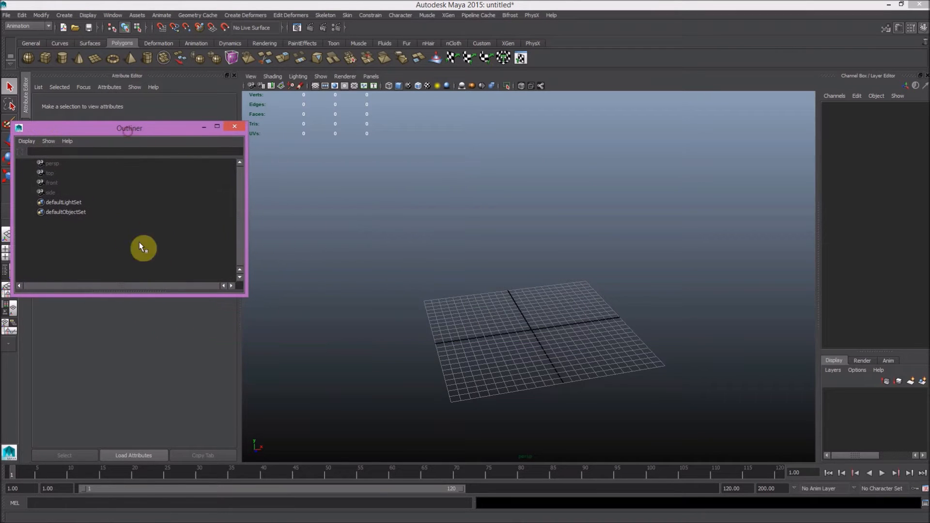
{"action": "left_click_drag", "start_coordinate": [555, 242], "coordinate": [539, 237], "text": "alt"}
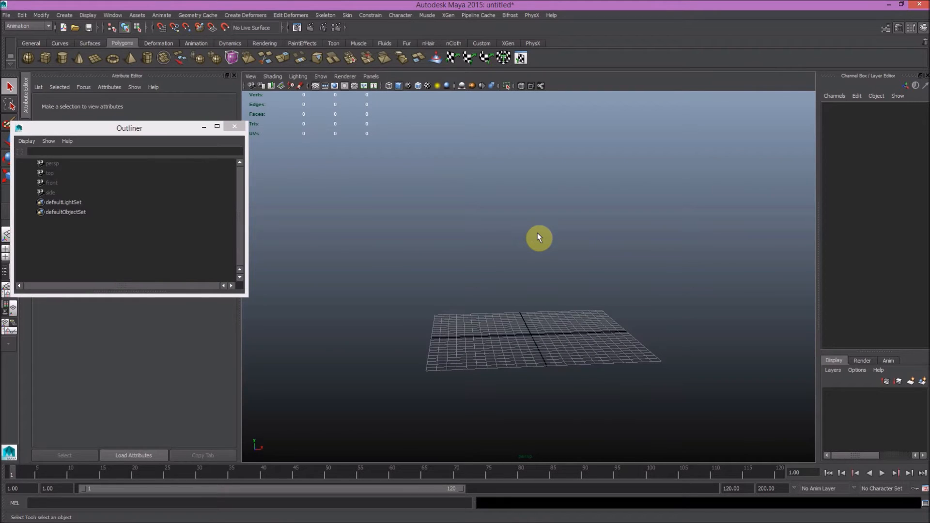
{"action": "left_click_drag", "start_coordinate": [509, 235], "coordinate": [530, 229], "text": "alt"}
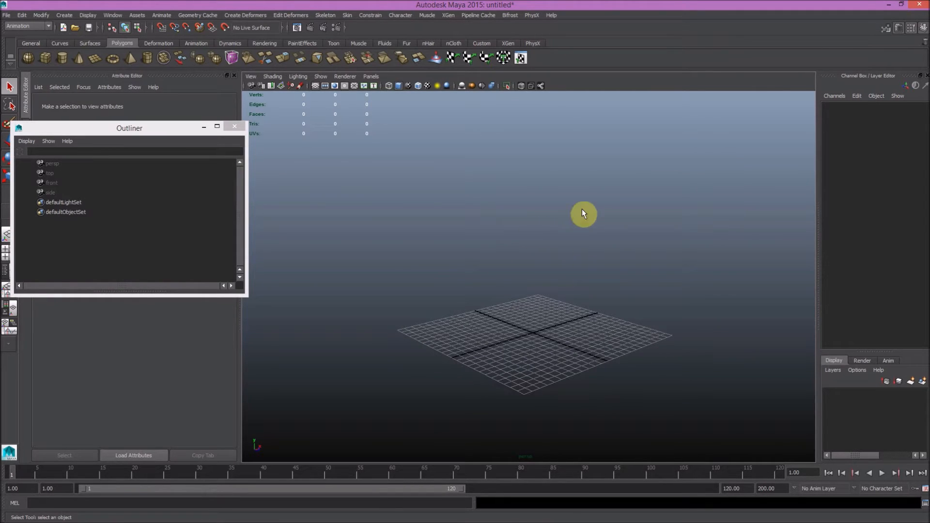
- Import CHARATER1.obj from the CHARATER1 folder in TUT into the empty scene
{"action": "left_click", "coordinate": [7, 15]}
{"action": "left_click", "coordinate": [22, 107]}
{"action": "left_click", "coordinate": [228, 197]}
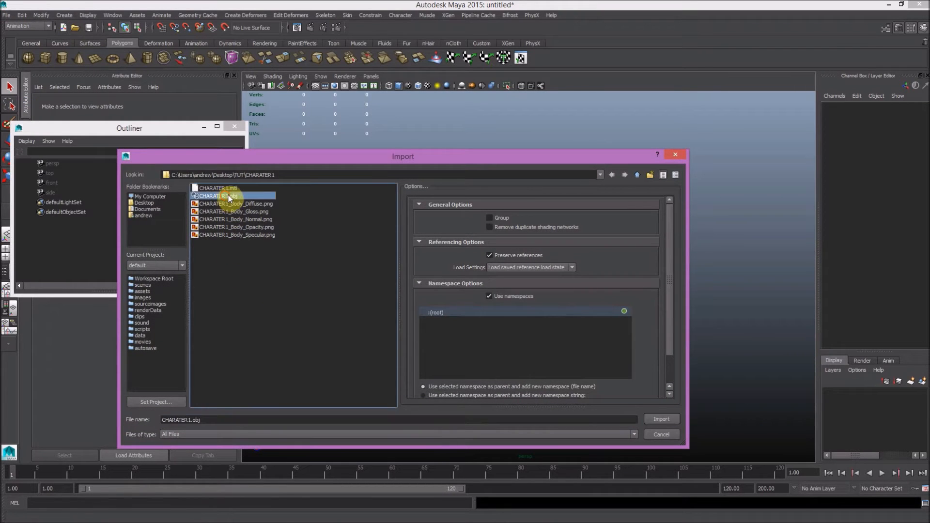
{"action": "left_click", "coordinate": [648, 420]}
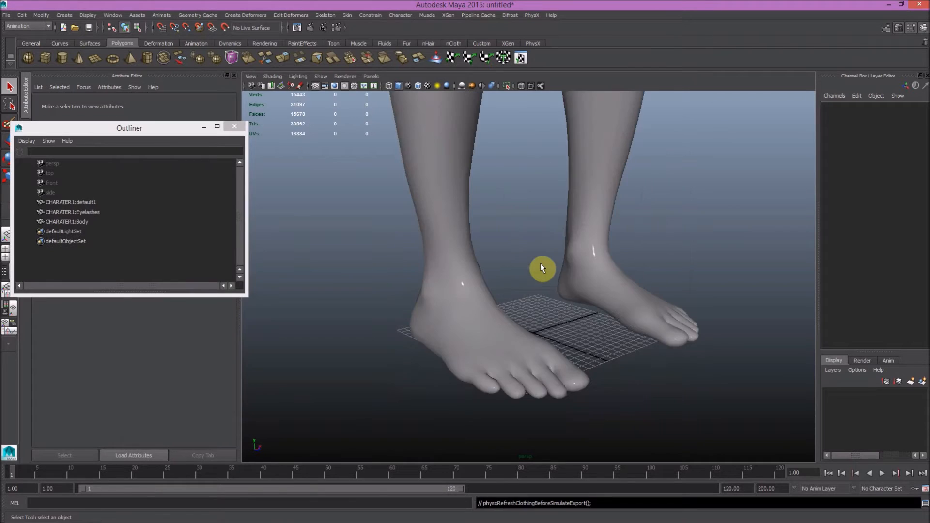
- Inspect the imported character's Body, Eyelashes and default1 meshes, both on the full figure and close up on the face
{"action": "scroll", "coordinate": [546, 215], "scroll_direction": "down", "scroll_amount": 6}
{"action": "middle_click_drag", "start_coordinate": [547, 216], "coordinate": [552, 345], "text": "alt"}
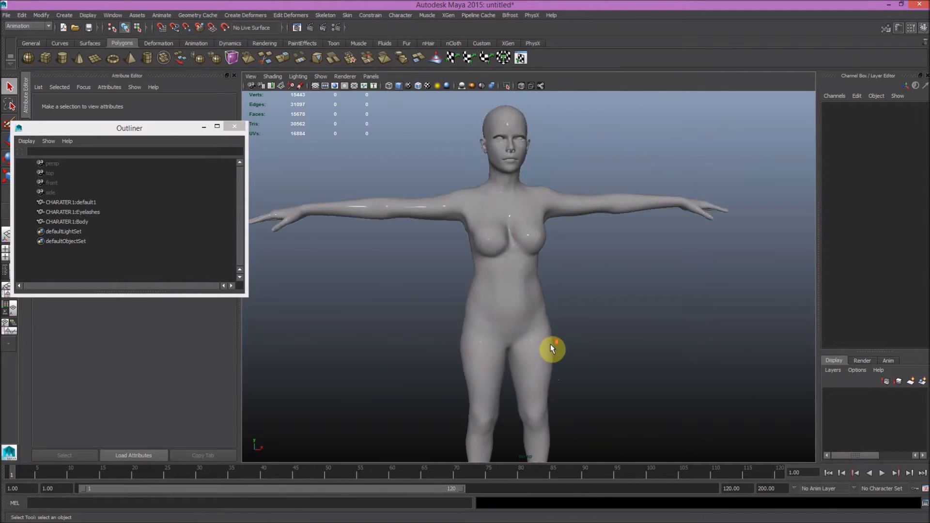
{"action": "scroll", "coordinate": [551, 345], "scroll_direction": "down", "scroll_amount": 2}
{"action": "left_click_drag", "start_coordinate": [564, 323], "coordinate": [574, 313], "text": "alt"}
{"action": "left_click", "coordinate": [76, 222]}
{"action": "left_click", "coordinate": [83, 212]}
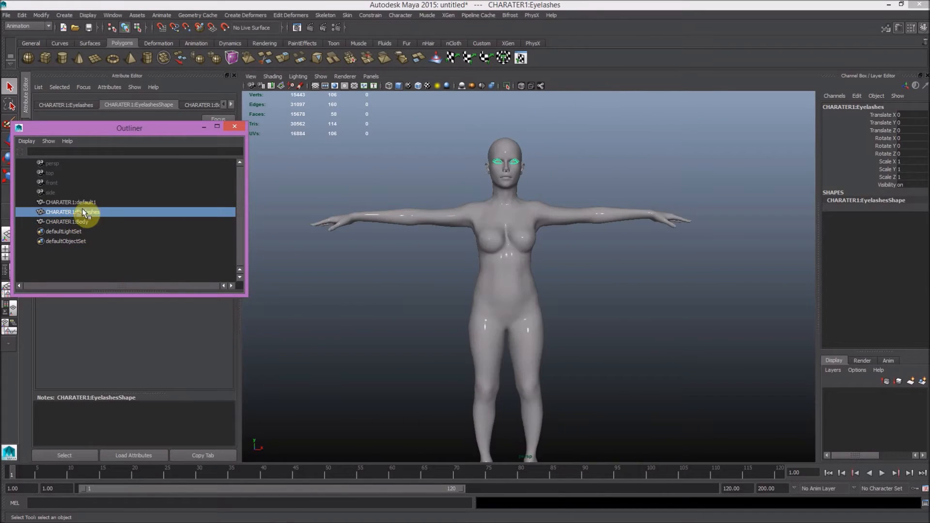
{"action": "left_click", "coordinate": [84, 203]}
{"action": "left_click", "coordinate": [77, 222]}
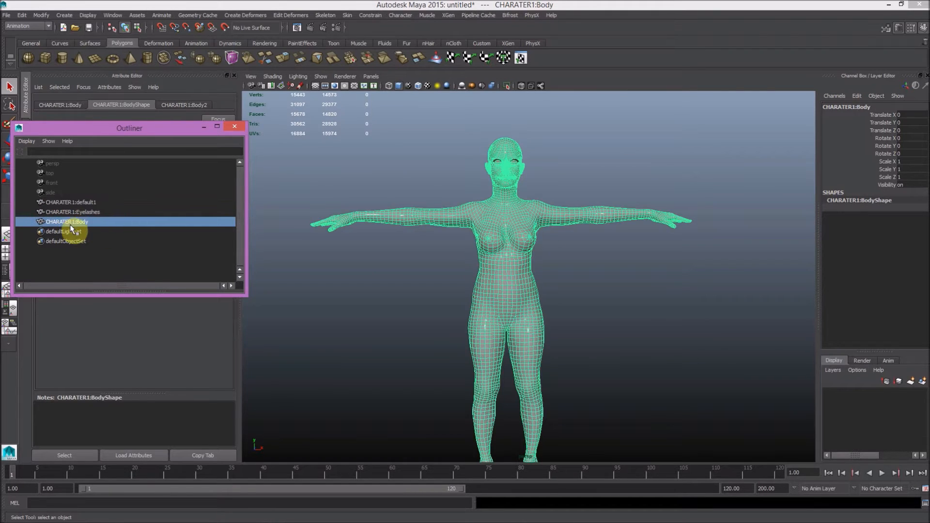
{"action": "scroll", "coordinate": [596, 125], "scroll_direction": "up", "scroll_amount": 5}
{"action": "middle_click_drag", "start_coordinate": [534, 137], "coordinate": [545, 293], "text": "alt"}
{"action": "scroll", "coordinate": [527, 221], "scroll_direction": "up", "scroll_amount": 5}
{"action": "middle_click_drag", "start_coordinate": [607, 159], "coordinate": [612, 237], "text": "alt"}
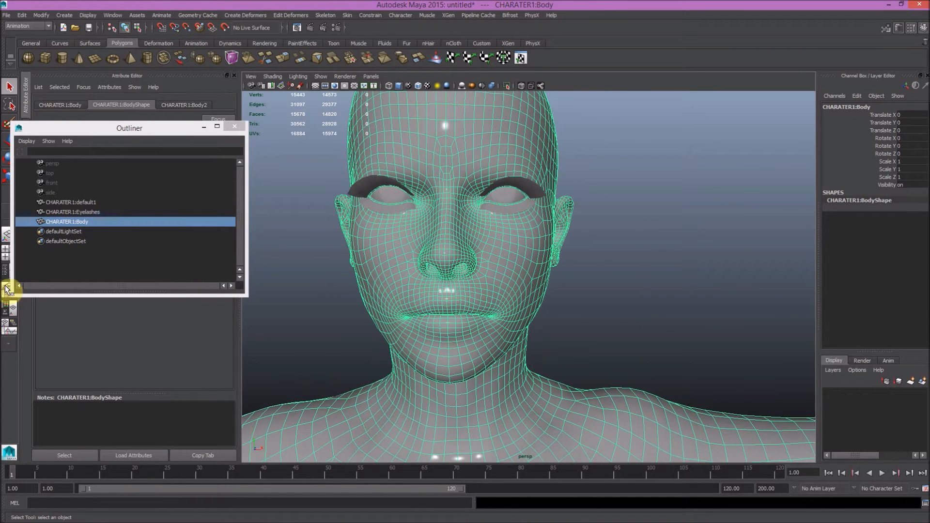
{"action": "left_click", "coordinate": [89, 211]}
{"action": "left_click", "coordinate": [85, 203]}
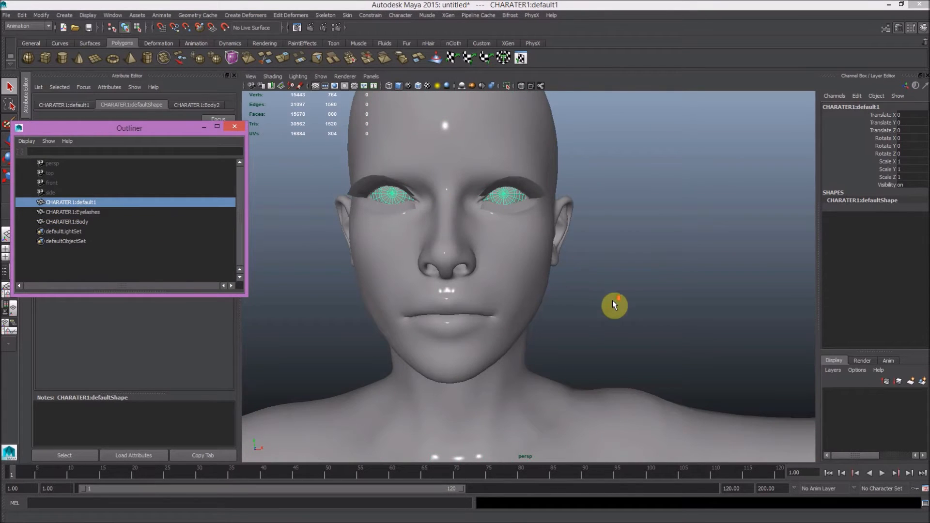
- Delete the CHARATER1:Eyelashes mesh from the imported character
{"action": "scroll", "coordinate": [612, 320], "scroll_direction": "down", "scroll_amount": 3}
{"action": "scroll", "coordinate": [612, 329], "scroll_direction": "down", "scroll_amount": 3}
{"action": "middle_click_drag", "start_coordinate": [609, 185], "coordinate": [629, 204], "text": "alt"}
{"action": "scroll", "coordinate": [630, 205], "scroll_direction": "down", "scroll_amount": 5}
{"action": "scroll", "coordinate": [521, 161], "scroll_direction": "up", "scroll_amount": 4}
{"action": "middle_click_drag", "start_coordinate": [567, 160], "coordinate": [580, 251], "text": "alt"}
{"action": "scroll", "coordinate": [580, 251], "scroll_direction": "up", "scroll_amount": 3}
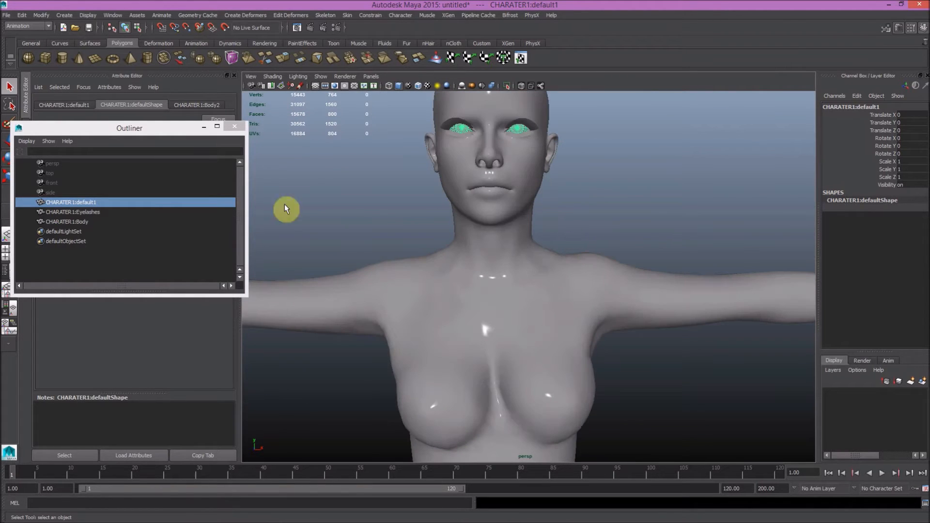
{"action": "left_click", "coordinate": [73, 212]}
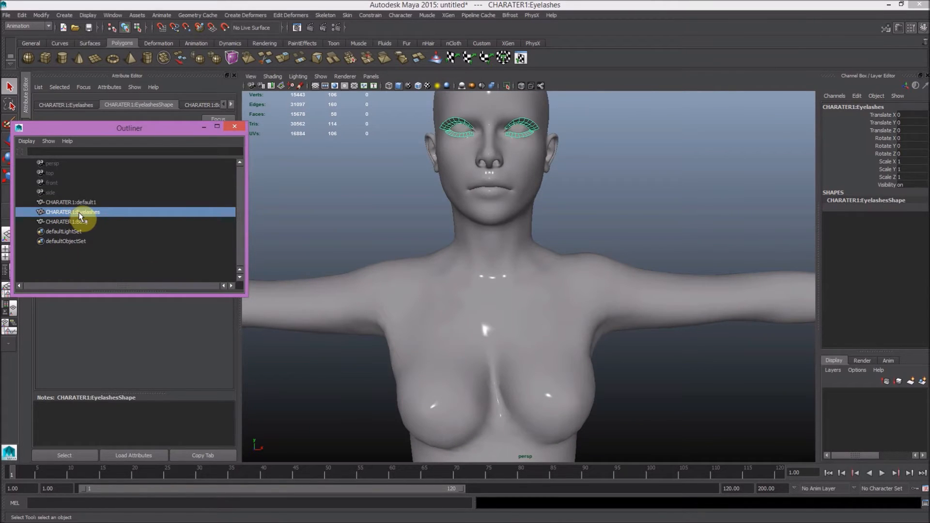
{"action": "key", "text": "Delete"}
{"action": "scroll", "coordinate": [568, 289], "scroll_direction": "down", "scroll_amount": 6}
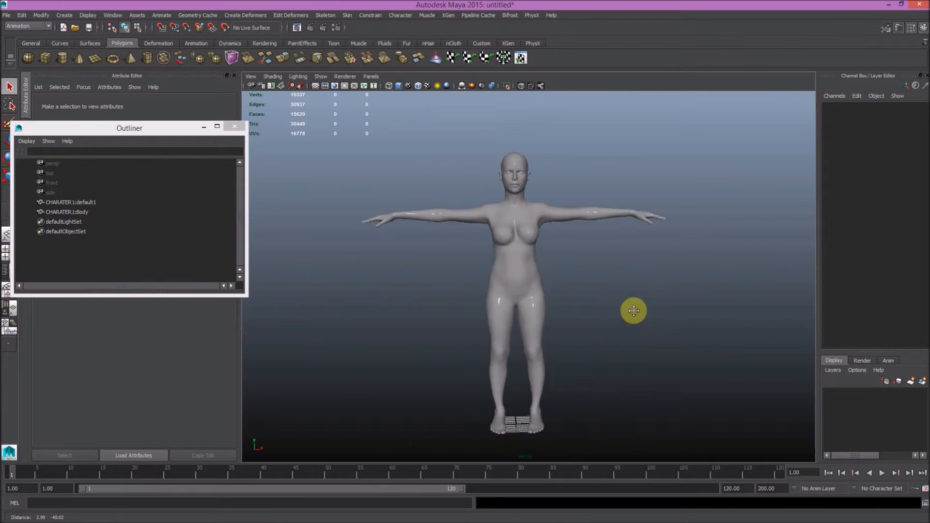
- Import CONFUSED.obj from the CONFUSED folder in TUT into the same scene
{"action": "left_click", "coordinate": [8, 20]}
{"action": "left_click", "coordinate": [26, 109]}
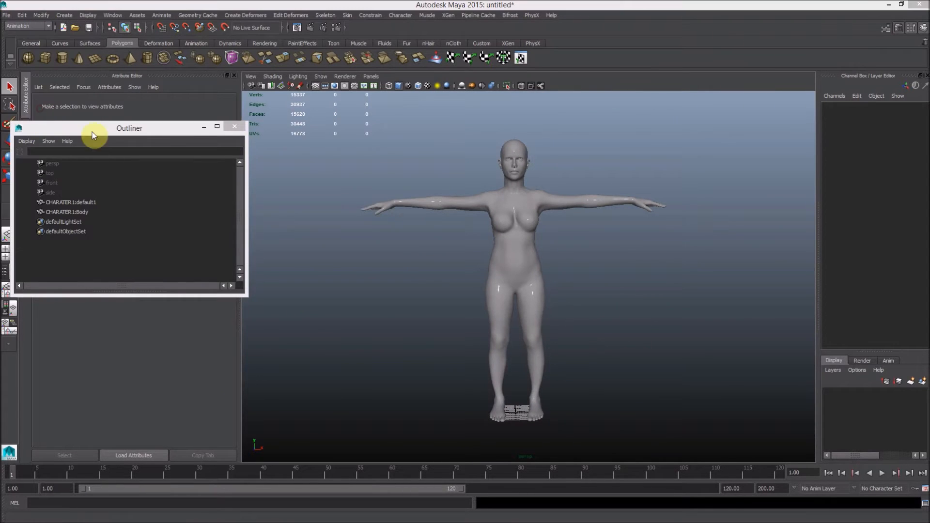
{"action": "double_click", "coordinate": [252, 175]}
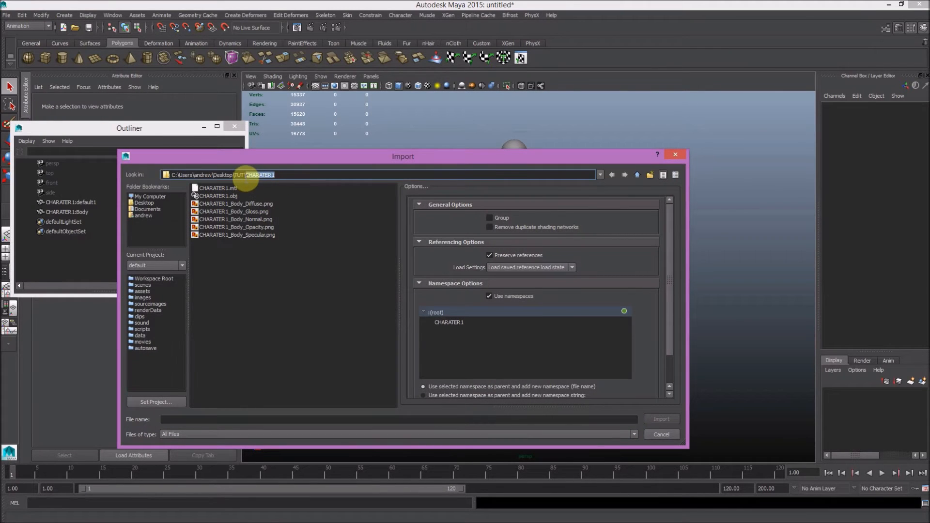
{"action": "key", "text": "BackSpace"}
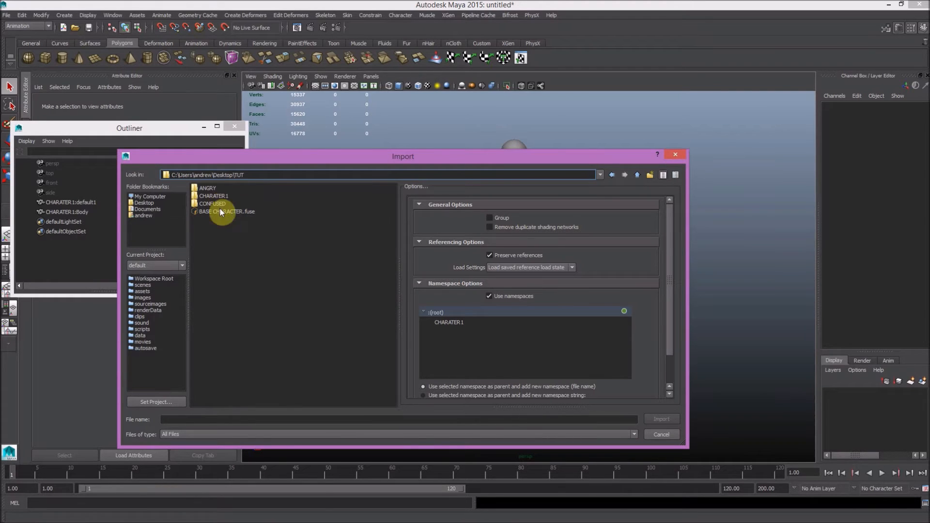
{"action": "double_click", "coordinate": [208, 189]}
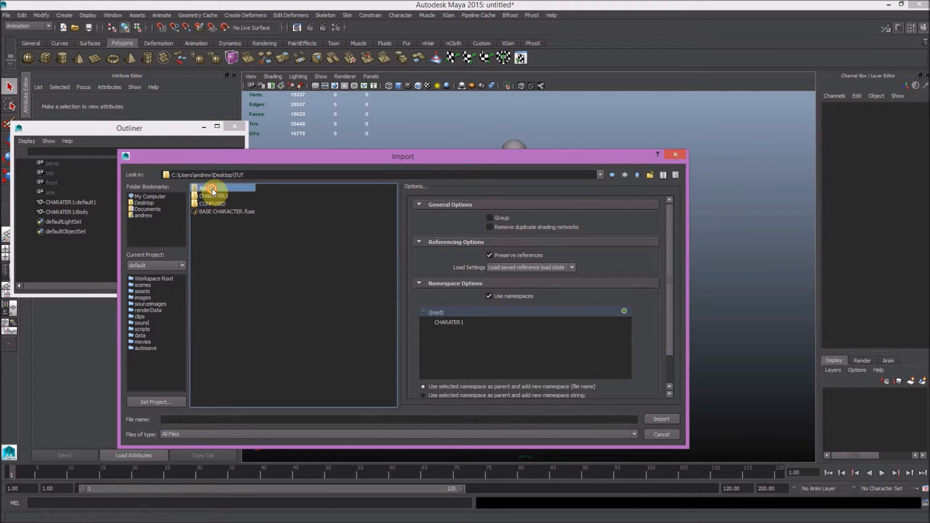
{"action": "left_click_drag", "start_coordinate": [277, 177], "coordinate": [246, 176]}
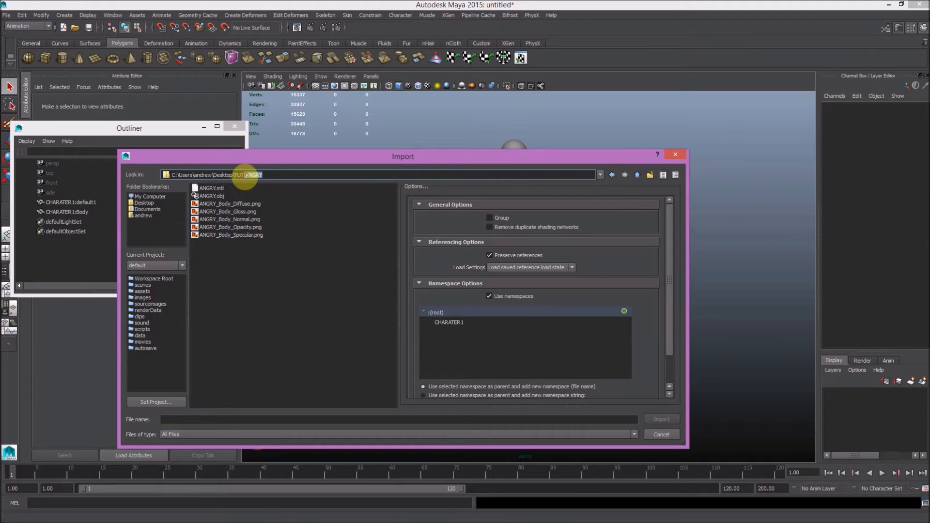
{"action": "key", "text": "BackSpace"}
{"action": "left_click", "coordinate": [215, 197]}
{"action": "double_click", "coordinate": [212, 202]}
{"action": "left_click", "coordinate": [216, 196]}
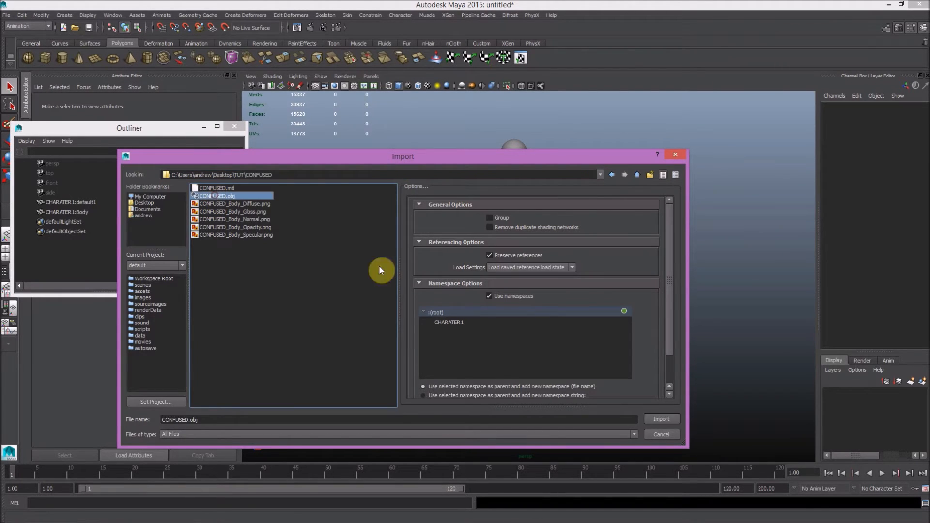
{"action": "left_click", "coordinate": [662, 419]}
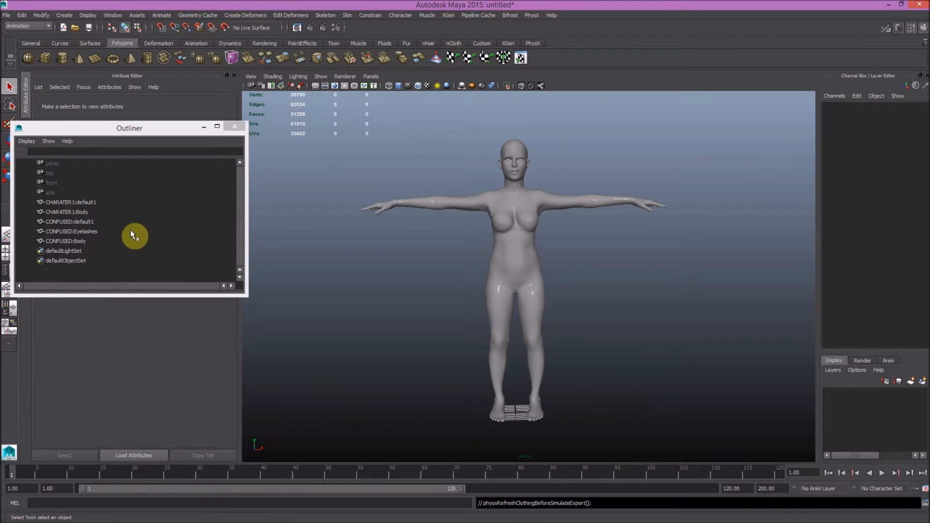
- Move the three CONFUSED meshes together about 197 units along X, clear of the base character
{"action": "left_click", "coordinate": [74, 222]}
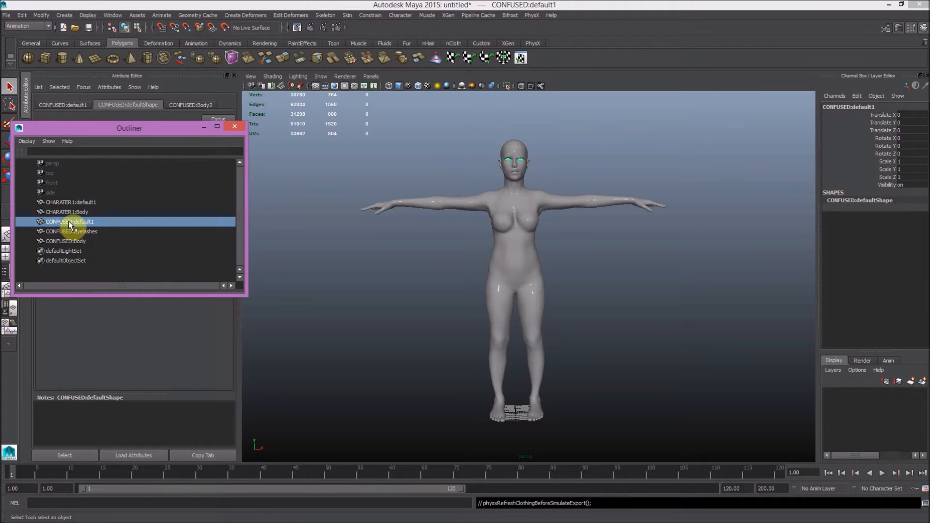
{"action": "left_click", "coordinate": [67, 240], "text": "shift"}
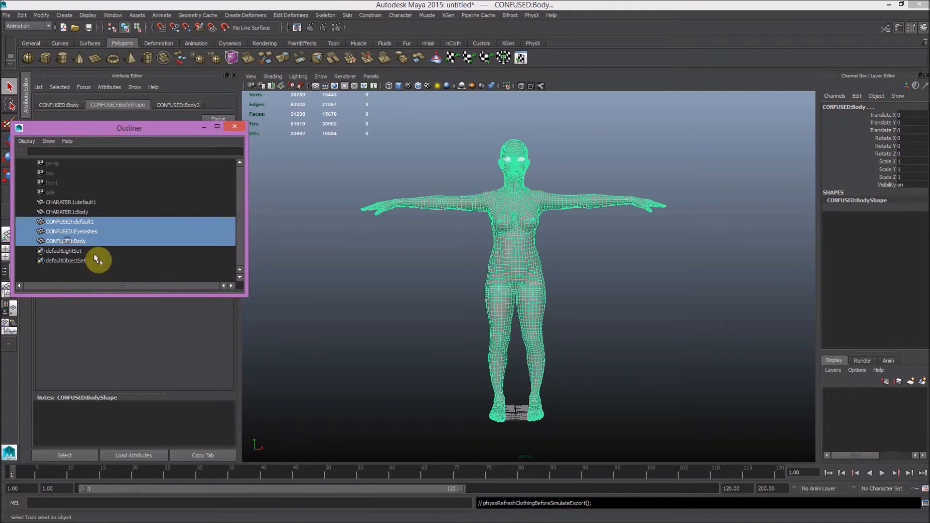
{"action": "key", "text": "w"}
{"action": "left_click_drag", "start_coordinate": [561, 415], "coordinate": [878, 415]}
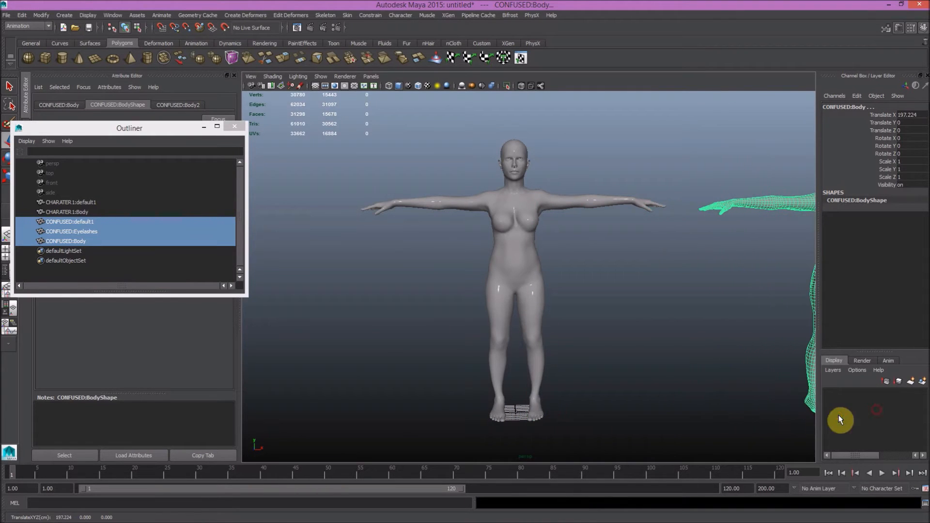
{"action": "middle_click_drag", "start_coordinate": [715, 324], "coordinate": [556, 314], "text": "alt"}
{"action": "left_click", "coordinate": [566, 300]}
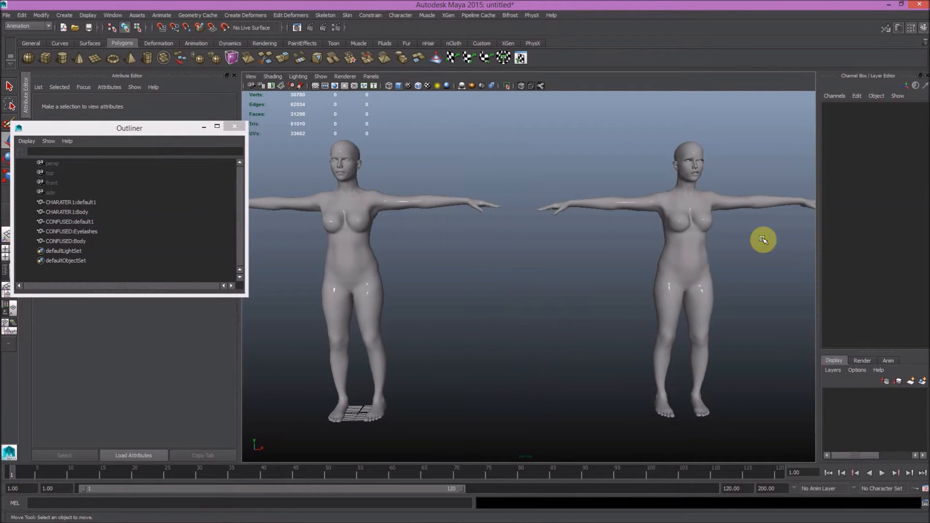
- Examine the CONFUSED figure's facial expression up close from several angles and compare it with the base character
{"action": "middle_click_drag", "start_coordinate": [765, 239], "coordinate": [669, 263], "text": "alt"}
{"action": "scroll", "coordinate": [612, 271], "scroll_direction": "down", "scroll_amount": 5}
{"action": "scroll", "coordinate": [590, 207], "scroll_direction": "up", "scroll_amount": 7}
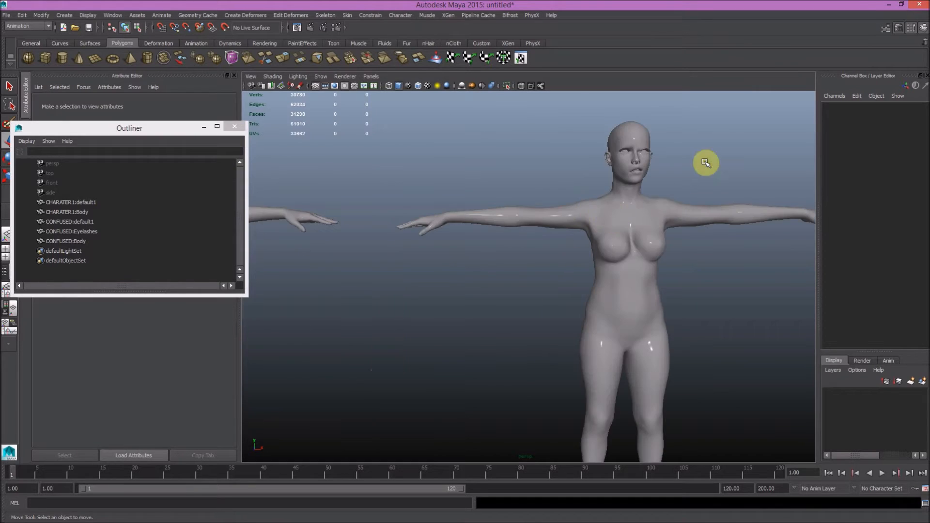
{"action": "middle_click_drag", "start_coordinate": [706, 161], "coordinate": [616, 223], "text": "alt"}
{"action": "scroll", "coordinate": [582, 204], "scroll_direction": "up", "scroll_amount": 3}
{"action": "left_click_drag", "start_coordinate": [621, 195], "coordinate": [608, 191], "text": "alt"}
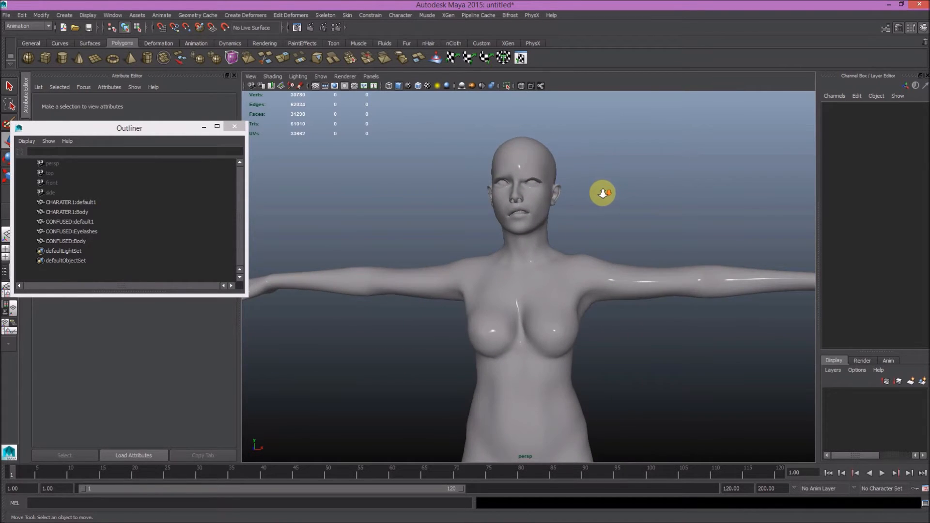
{"action": "scroll", "coordinate": [602, 193], "scroll_direction": "down", "scroll_amount": 4}
{"action": "scroll", "coordinate": [549, 238], "scroll_direction": "up", "scroll_amount": 6}
{"action": "left_click_drag", "start_coordinate": [613, 203], "coordinate": [527, 243], "text": "alt"}
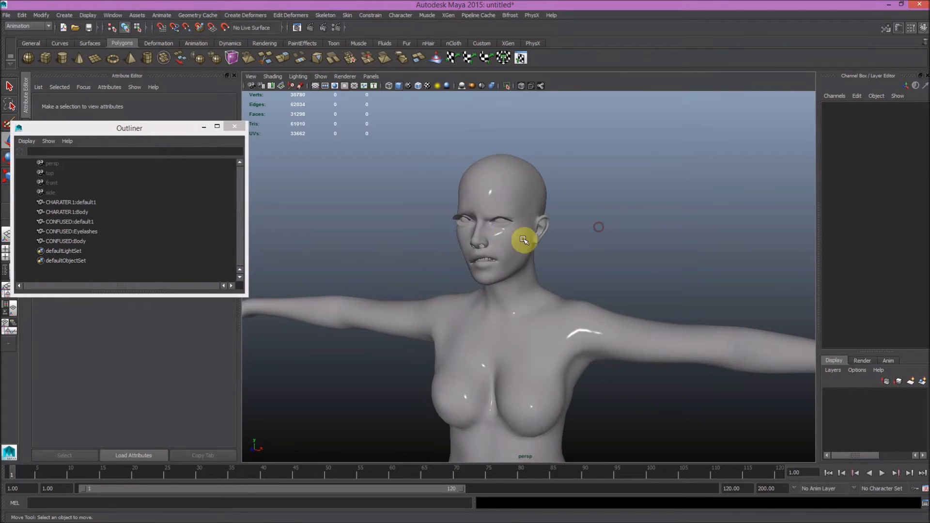
{"action": "left_click_drag", "start_coordinate": [427, 284], "coordinate": [399, 268], "text": "alt"}
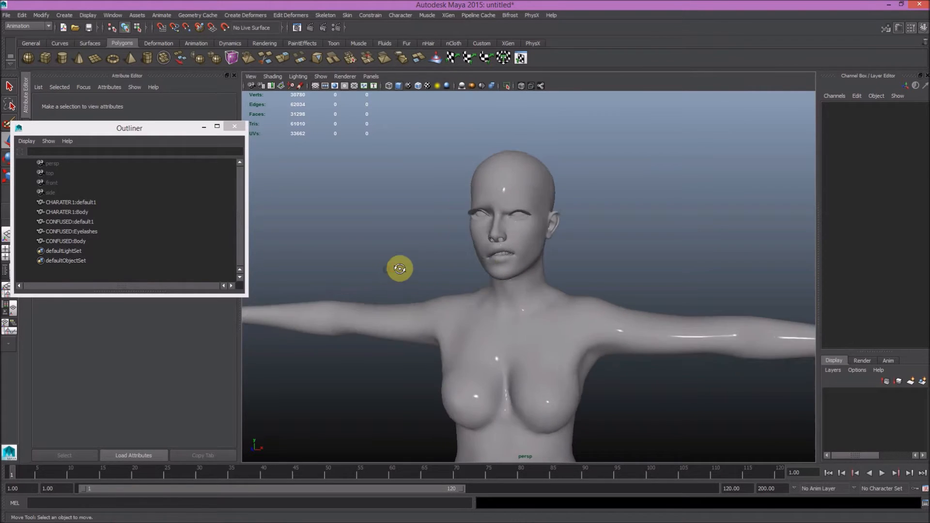
{"action": "middle_click_drag", "start_coordinate": [378, 265], "coordinate": [581, 281], "text": "alt"}
{"action": "scroll", "coordinate": [569, 284], "scroll_direction": "down", "scroll_amount": 5}
{"action": "middle_click_drag", "start_coordinate": [412, 261], "coordinate": [536, 196], "text": "alt"}
{"action": "scroll", "coordinate": [509, 260], "scroll_direction": "up", "scroll_amount": 3}
{"action": "scroll", "coordinate": [684, 277], "scroll_direction": "down", "scroll_amount": 5}
{"action": "middle_click_drag", "start_coordinate": [687, 245], "coordinate": [546, 196], "text": "alt"}
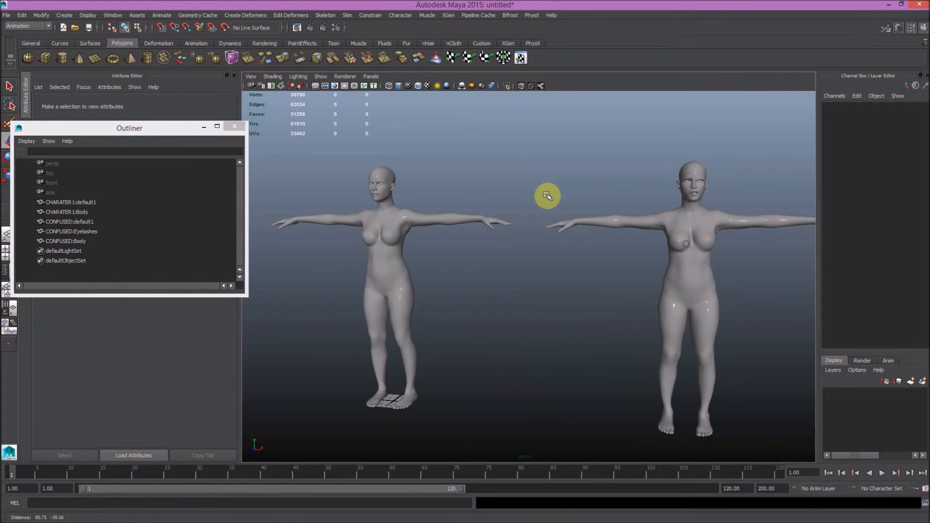
{"action": "left_click_drag", "start_coordinate": [640, 179], "coordinate": [577, 193], "text": "alt"}
{"action": "scroll", "coordinate": [577, 193], "scroll_direction": "up", "scroll_amount": 4}
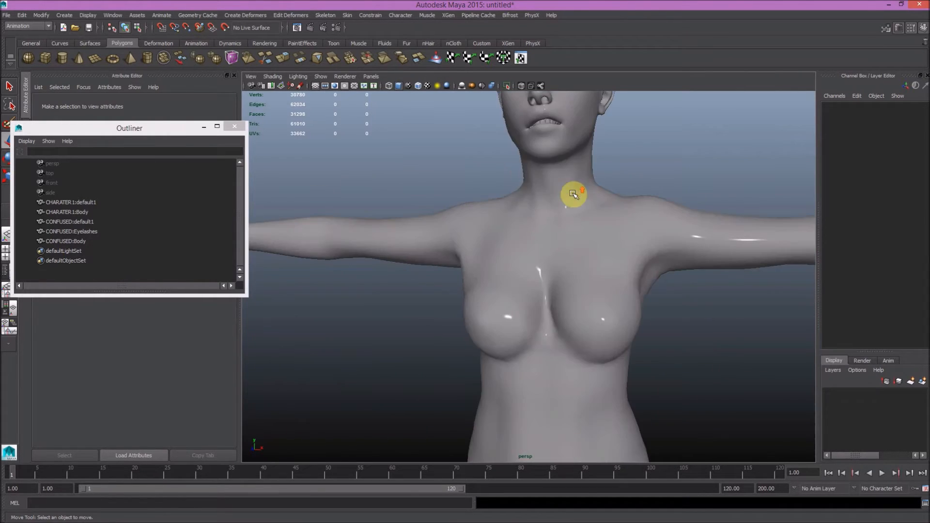
{"action": "middle_click_drag", "start_coordinate": [708, 119], "coordinate": [685, 183], "text": "alt"}
{"action": "left_click_drag", "start_coordinate": [685, 183], "coordinate": [450, 288], "text": "alt"}
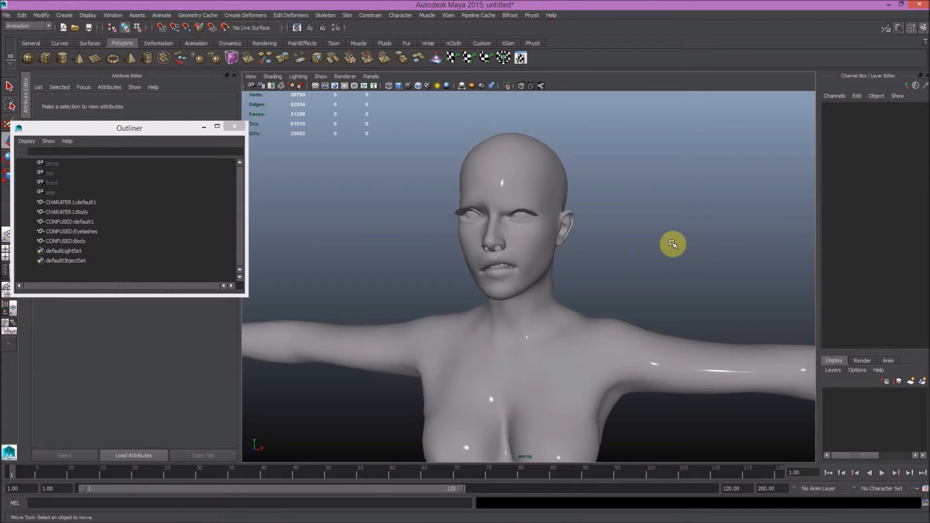
{"action": "left_click_drag", "start_coordinate": [644, 242], "coordinate": [656, 243], "text": "alt"}
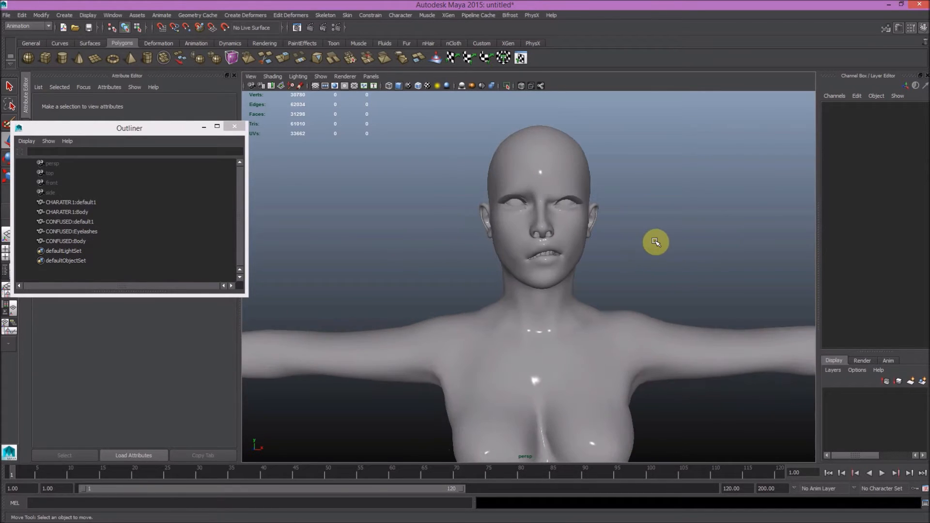
- Delete the CONFUSED:Eyelashes and CONFUSED:default1 meshes, keeping only the CONFUSED:Body mesh of that figure
{"action": "left_click", "coordinate": [86, 232]}
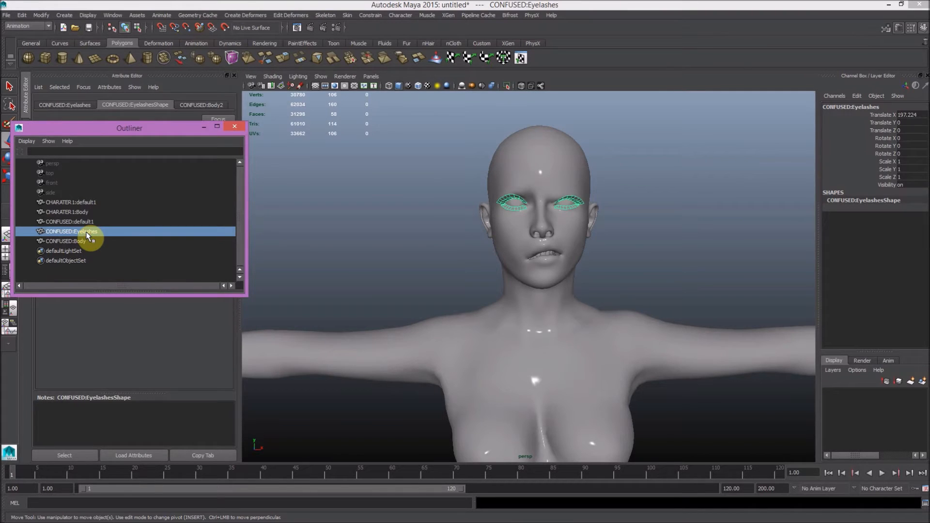
{"action": "left_click", "coordinate": [85, 222], "text": "ctrl"}
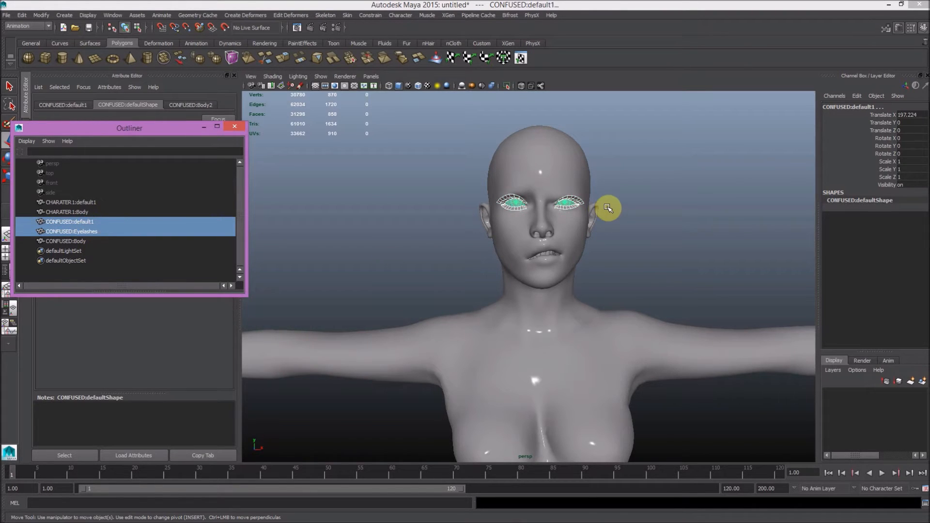
{"action": "key", "text": "Delete"}
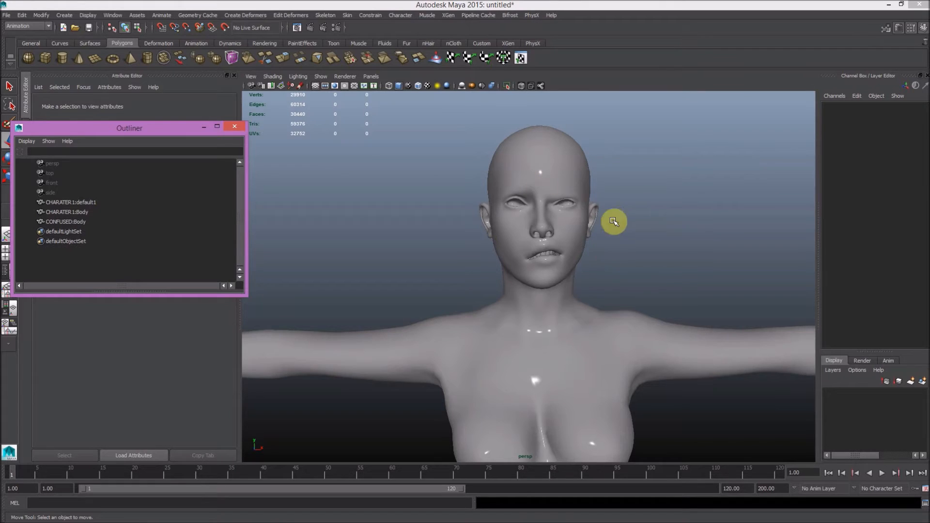
- Create a blend shape on CHARATER1:Body with CONFUSED:Body as the target shape
{"action": "scroll", "coordinate": [547, 264], "scroll_direction": "down", "scroll_amount": 5}
{"action": "middle_click_drag", "start_coordinate": [397, 391], "coordinate": [496, 325], "text": "alt"}
{"action": "scroll", "coordinate": [470, 338], "scroll_direction": "down", "scroll_amount": 3}
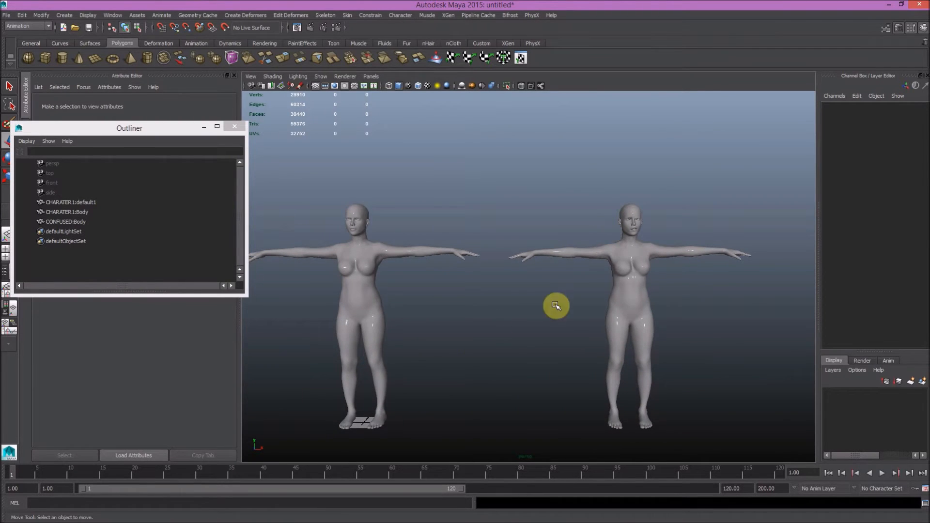
{"action": "left_click", "coordinate": [627, 269]}
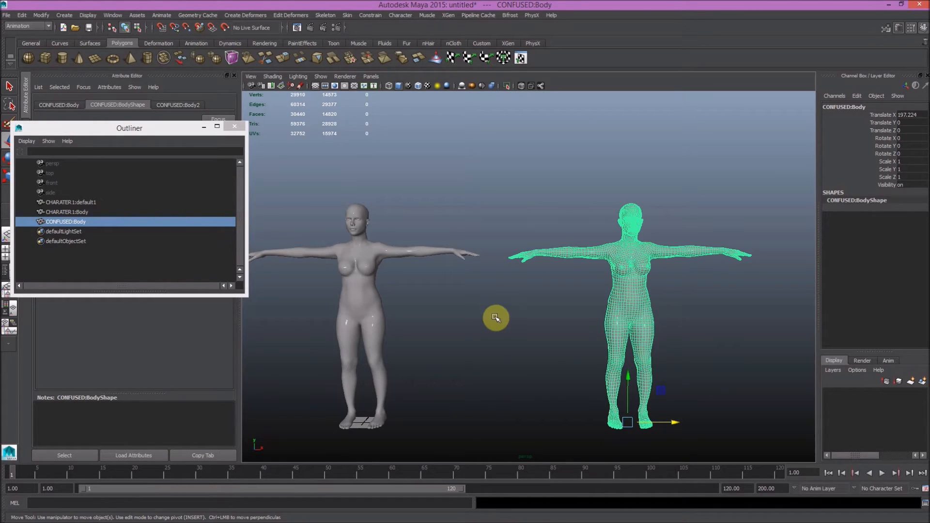
{"action": "left_click", "coordinate": [365, 289], "text": "shift"}
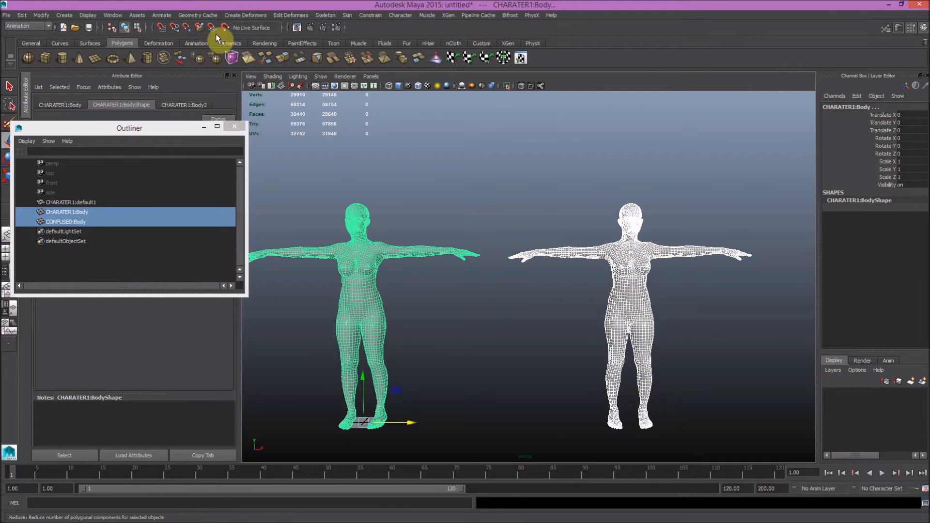
{"action": "left_click", "coordinate": [225, 15]}
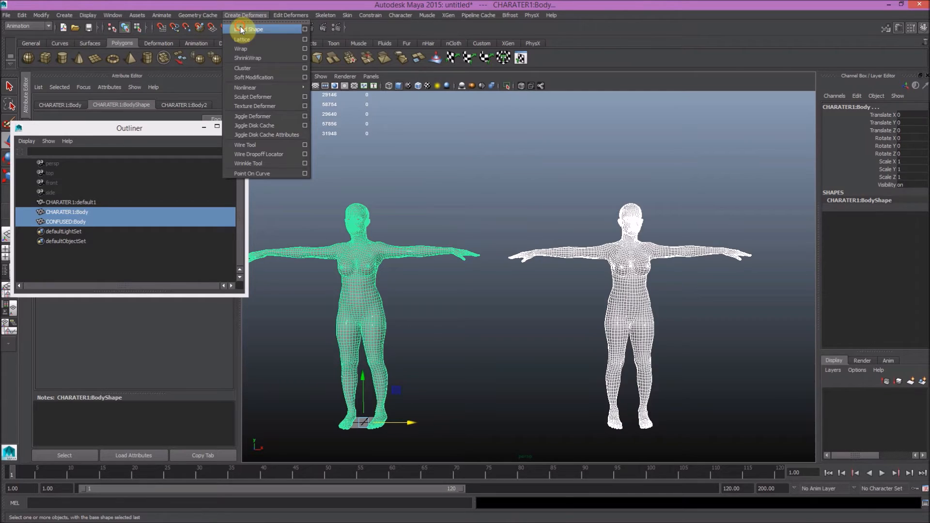
{"action": "left_click", "coordinate": [241, 28]}
{"action": "left_click", "coordinate": [455, 218]}
{"action": "scroll", "coordinate": [550, 206], "scroll_direction": "up", "scroll_amount": 5}
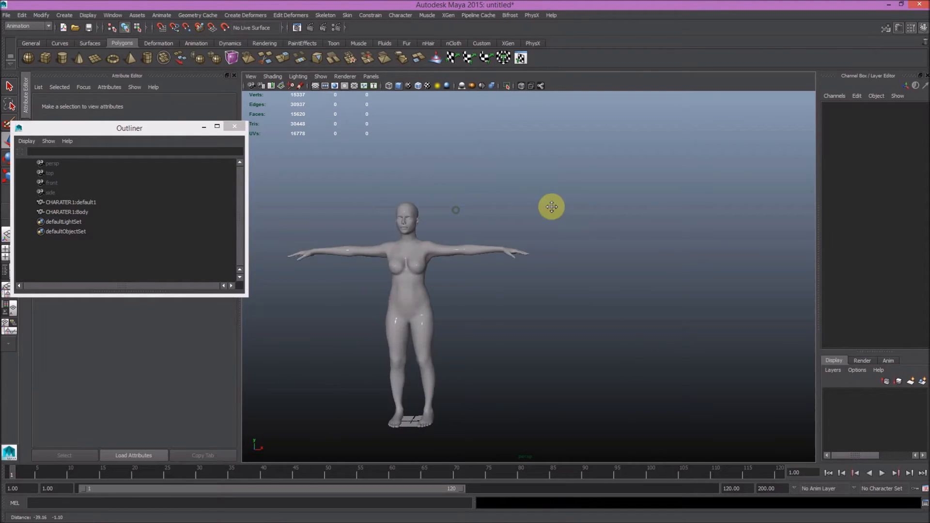
- Raise the Body weight of blendShape1 on CHARATER1:Body to test the confused expression on the face
{"action": "left_click", "coordinate": [476, 245]}
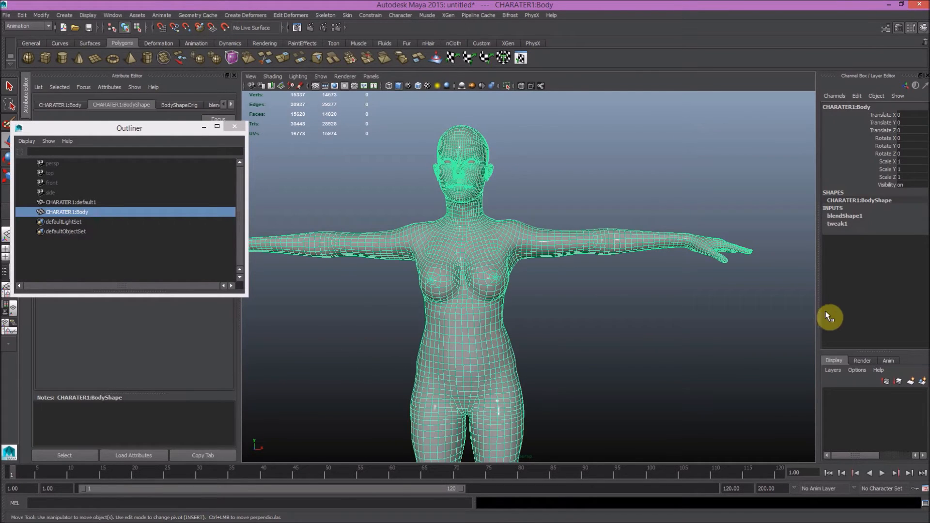
{"action": "left_click", "coordinate": [850, 216]}
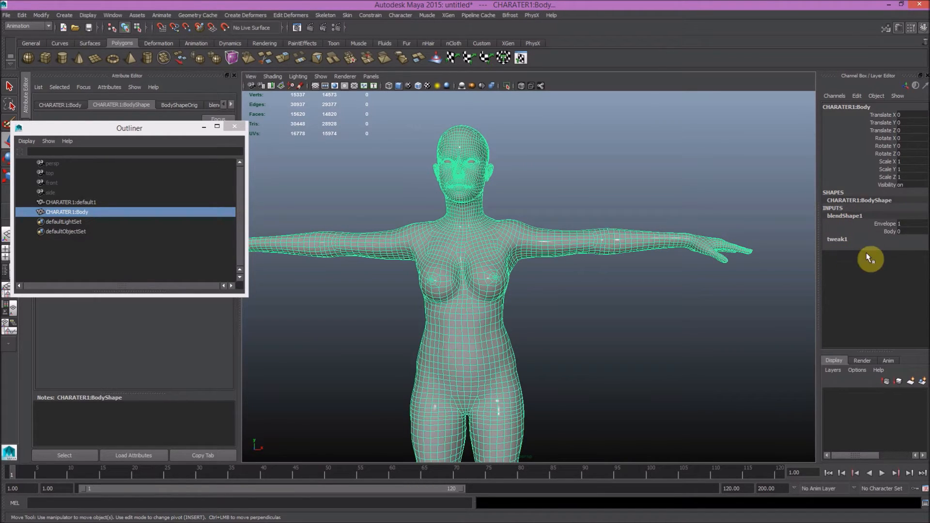
{"action": "double_click", "coordinate": [896, 232]}
{"action": "left_click", "coordinate": [609, 199]}
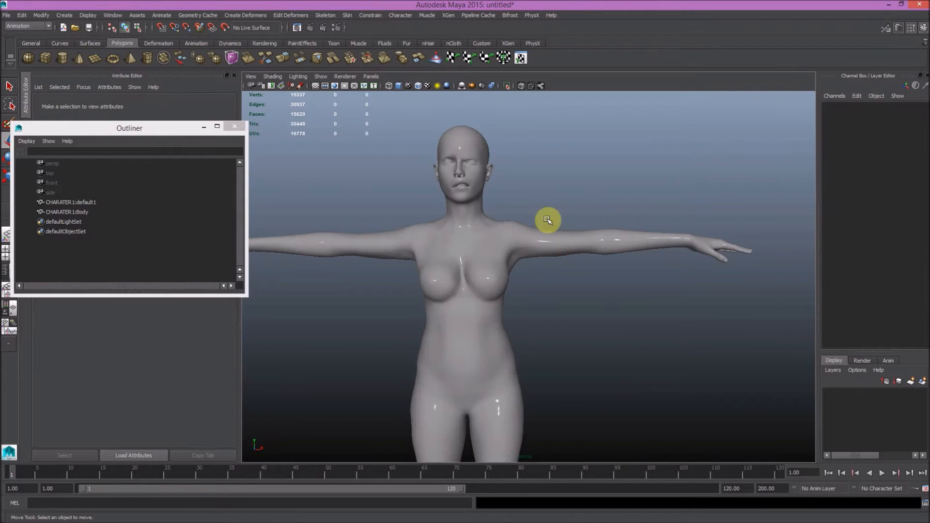
{"action": "scroll", "coordinate": [548, 220], "scroll_direction": "up", "scroll_amount": 4}
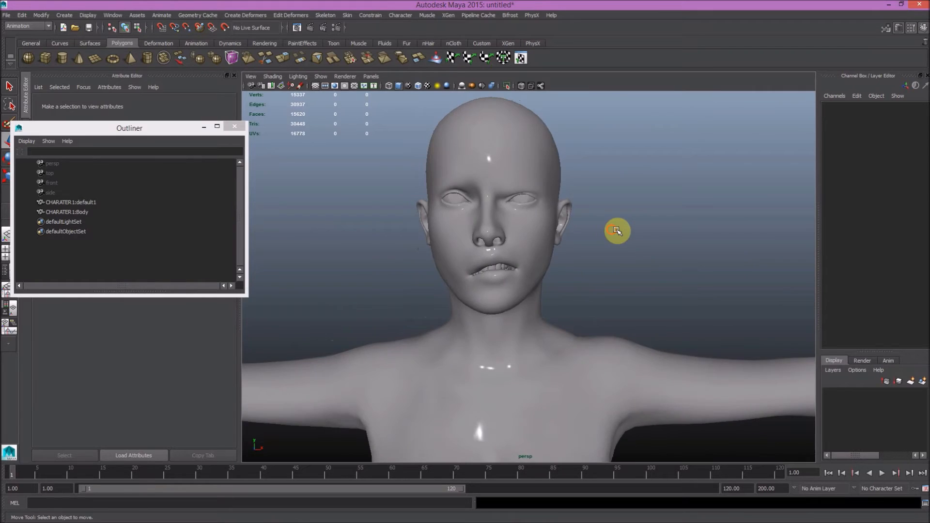
{"action": "left_click_drag", "start_coordinate": [616, 230], "coordinate": [597, 232], "text": "alt"}
{"action": "left_click", "coordinate": [519, 197]}
{"action": "left_click", "coordinate": [607, 269]}
- Reset the Body weight of blendShape1 on CHARATER1:Body to bring back the neutral face
{"action": "left_click", "coordinate": [501, 187]}
{"action": "left_click", "coordinate": [846, 216]}
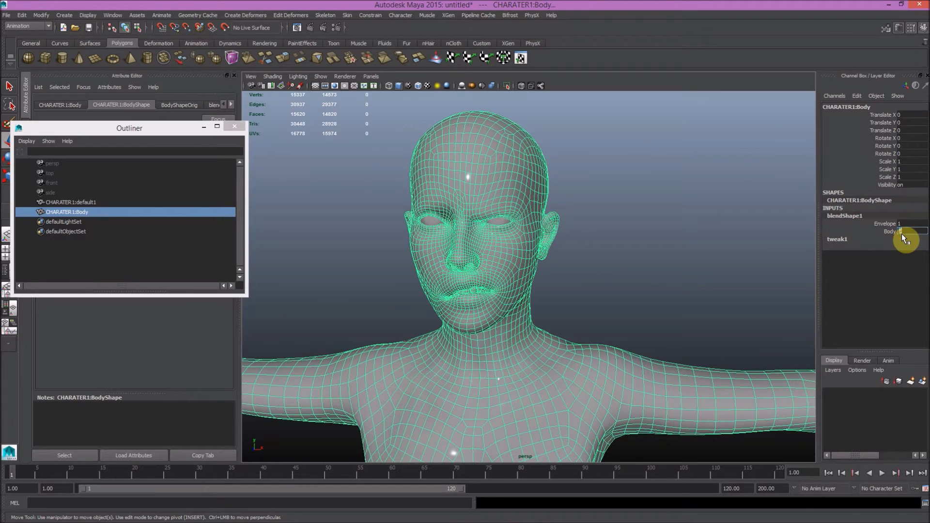
{"action": "left_click", "coordinate": [703, 250]}
{"action": "scroll", "coordinate": [664, 265], "scroll_direction": "down", "scroll_amount": 5}
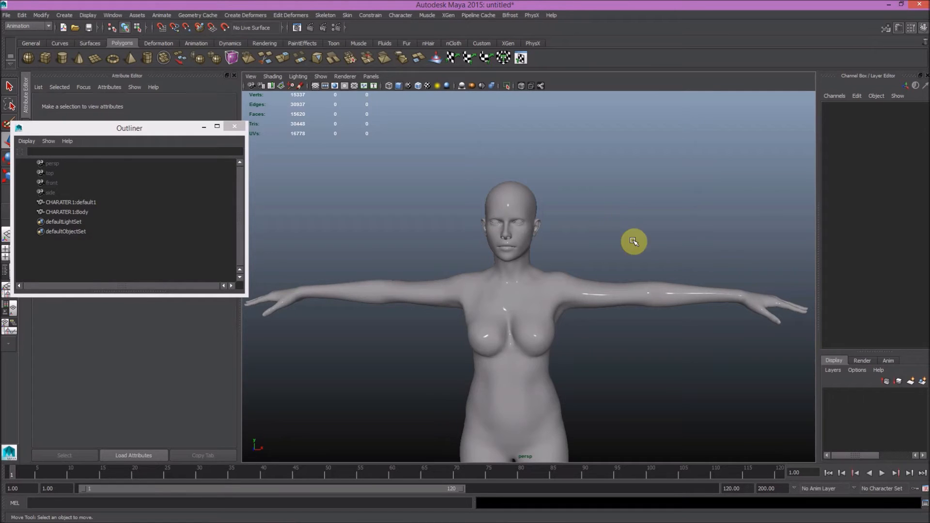
{"action": "mouse_move", "coordinate": [638, 243]}
{"action": "left_mouse_down", "text": "alt"}
{"action": "mouse_move", "coordinate": [588, 231]}
{"action": "mouse_move", "coordinate": [473, 243]}
{"action": "mouse_move", "coordinate": [604, 247]}
{"action": "mouse_move", "coordinate": [656, 281]}
{"action": "mouse_move", "coordinate": [596, 231]}
{"action": "mouse_move", "coordinate": [498, 245]}
{"action": "mouse_move", "coordinate": [625, 241]}
{"action": "left_mouse_up", "text": "alt"}
{"action": "scroll", "coordinate": [601, 234], "scroll_direction": "down", "scroll_amount": 3}
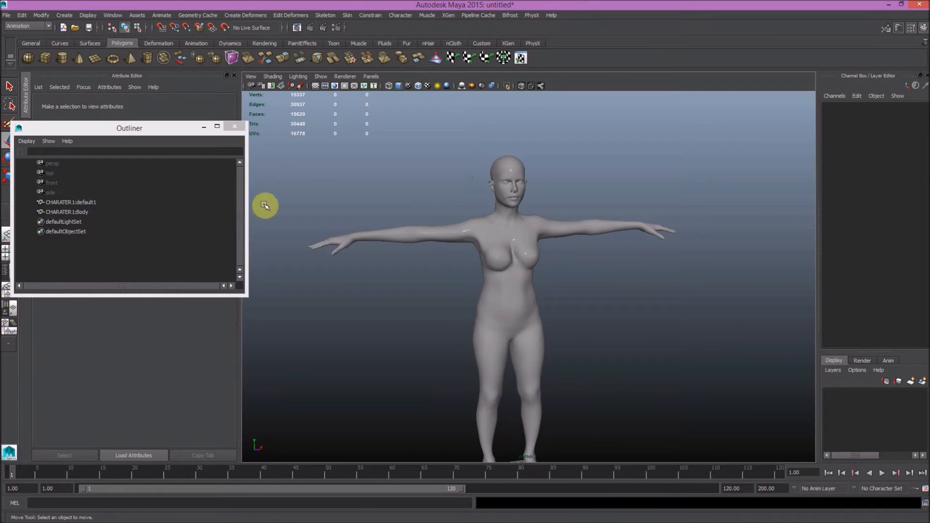
- Export the whole scene as an FBX file named Eva into the TUT folder, with Blend Shapes included
{"action": "key", "text": "q"}
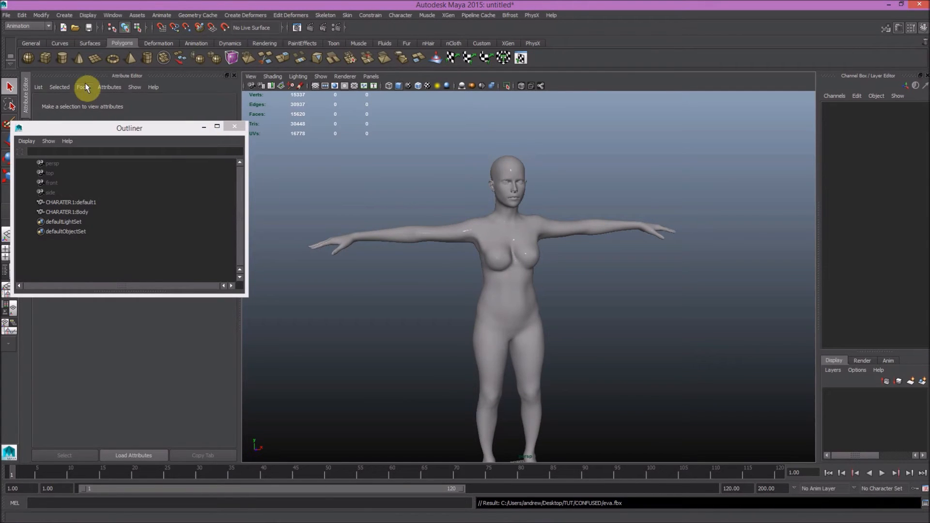
{"action": "left_click", "coordinate": [7, 15]}
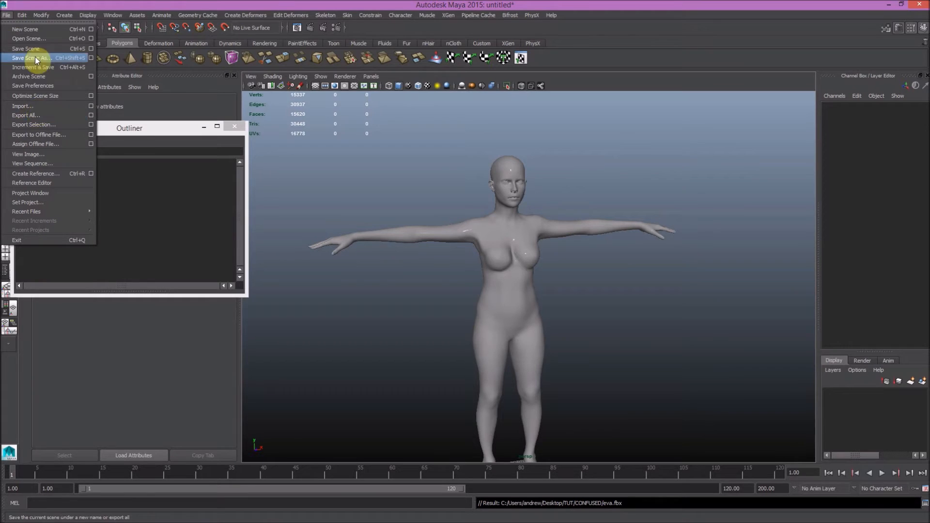
{"action": "left_click", "coordinate": [38, 116]}
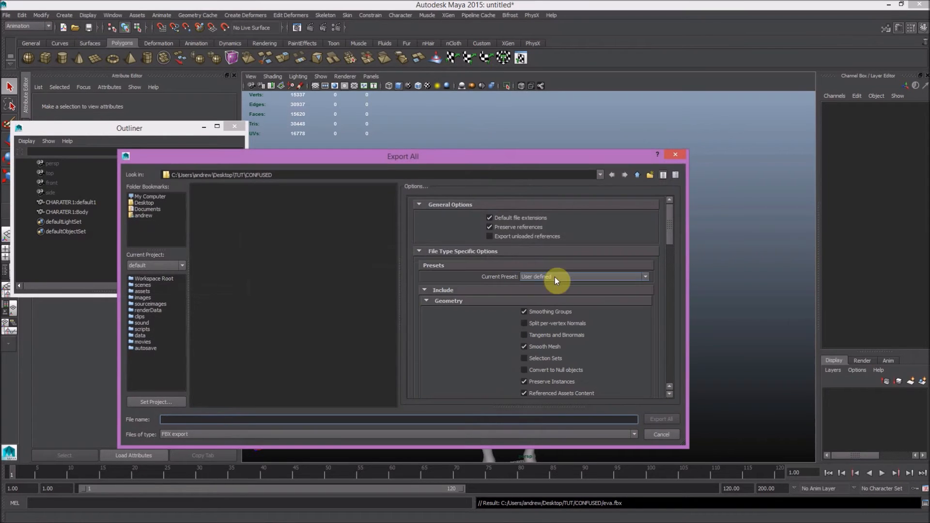
{"action": "left_click_drag", "start_coordinate": [671, 219], "coordinate": [596, 286]}
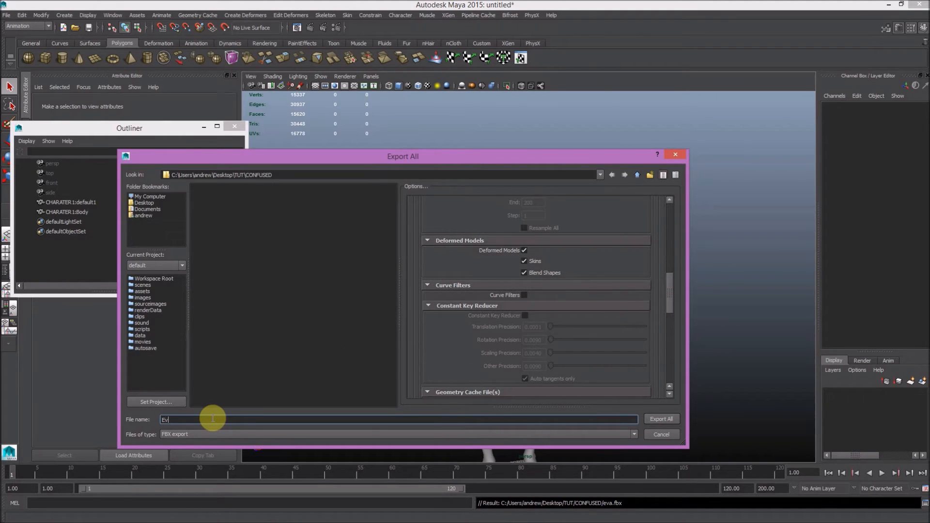
{"action": "left_click_drag", "start_coordinate": [274, 174], "coordinate": [243, 182]}
{"action": "key", "text": "BackSpace"}
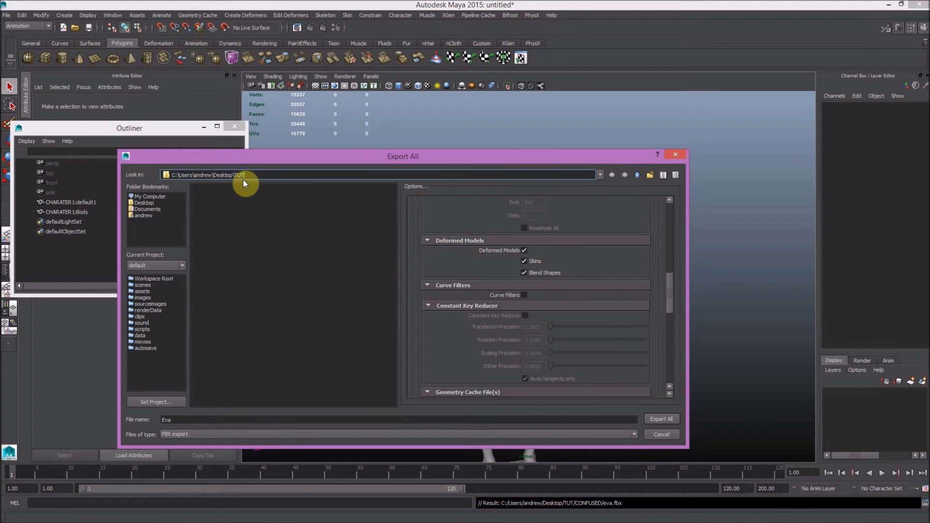
{"action": "left_click", "coordinate": [665, 420]}
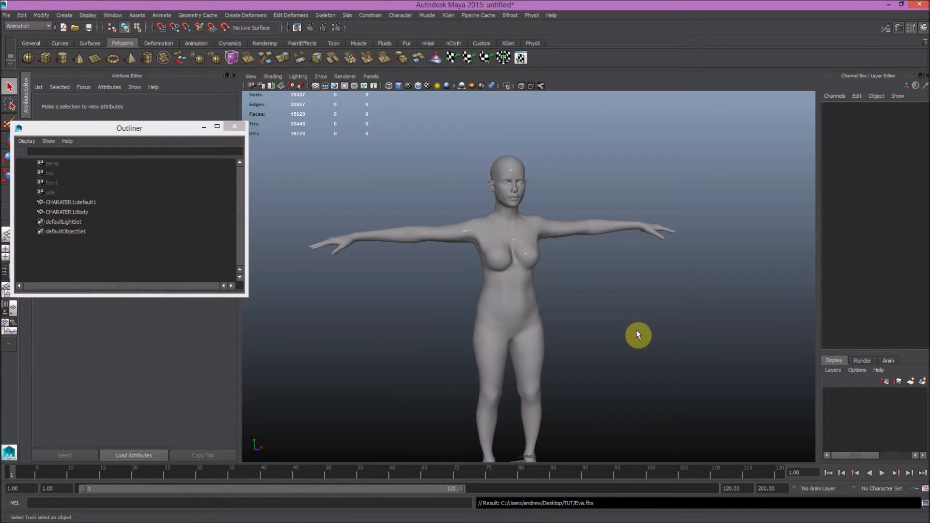
{"action": "mouse_move", "coordinate": [615, 522]}
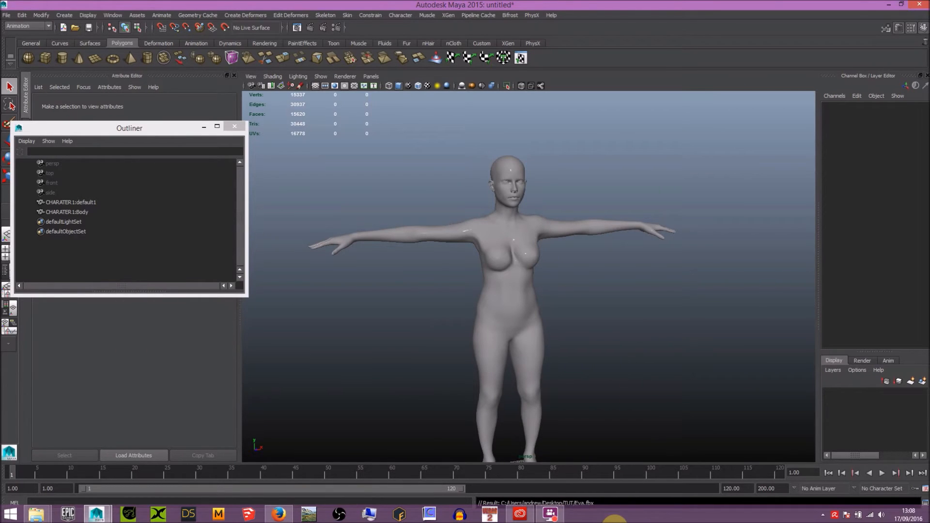
{"action": "left_click", "coordinate": [550, 514]}
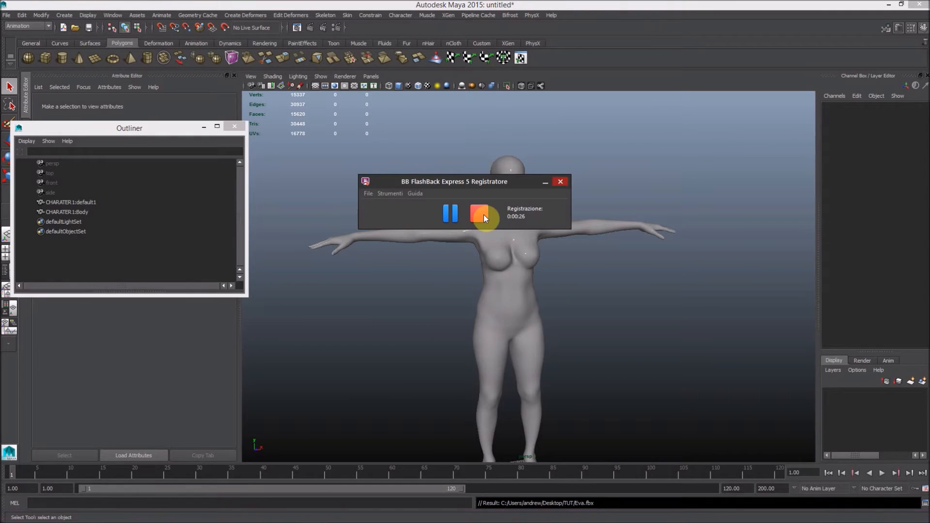
{"action": "left_click", "coordinate": [485, 218]}
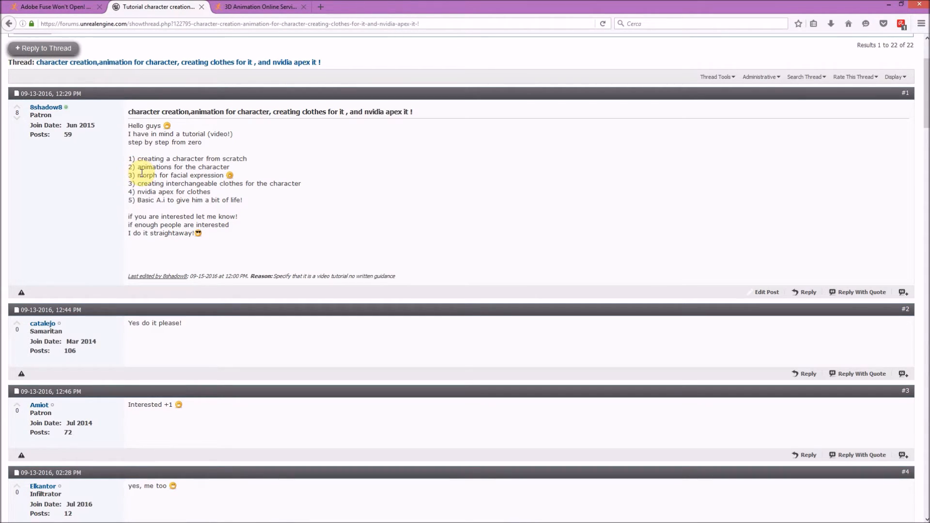
- Switch to the Mixamo site in the browser and go through its 3D Animations product page to the animation store
{"action": "left_click", "coordinate": [246, 5]}
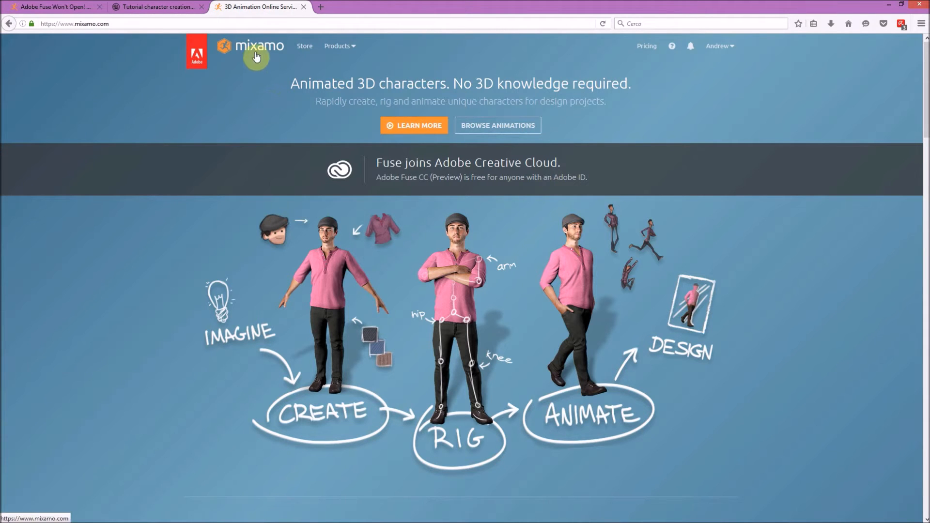
{"action": "left_click", "coordinate": [351, 47]}
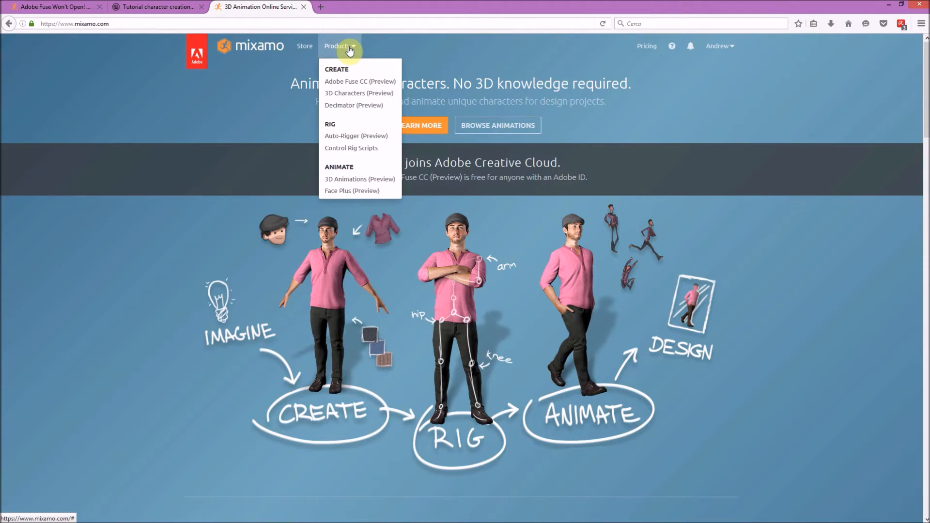
{"action": "left_click", "coordinate": [342, 180]}
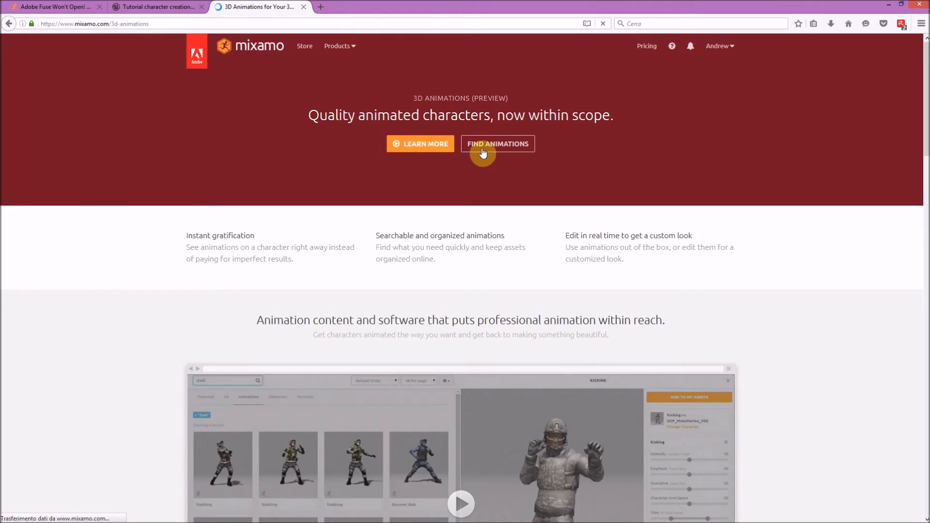
{"action": "left_click", "coordinate": [480, 146]}
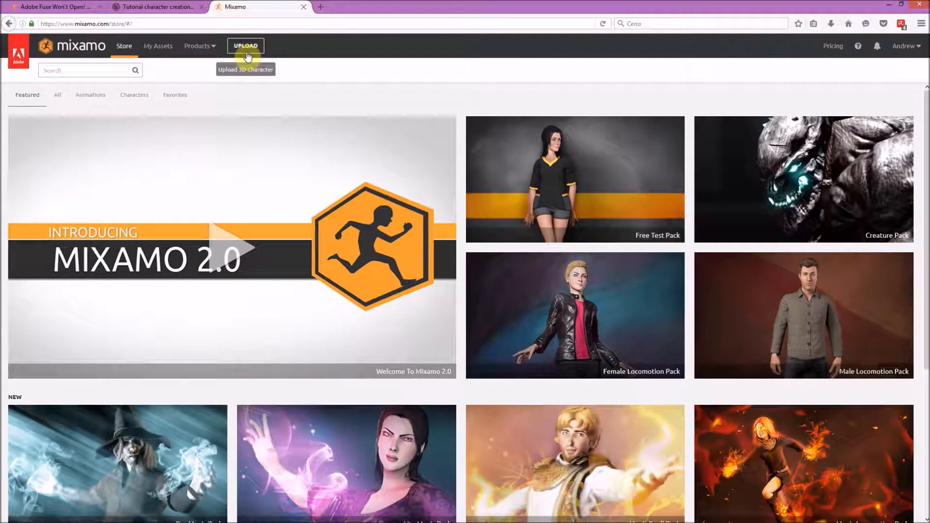
- Upload Eva.fbx from the TUT folder as a new 3D character
{"action": "left_click", "coordinate": [246, 52]}
{"action": "left_click", "coordinate": [428, 177]}
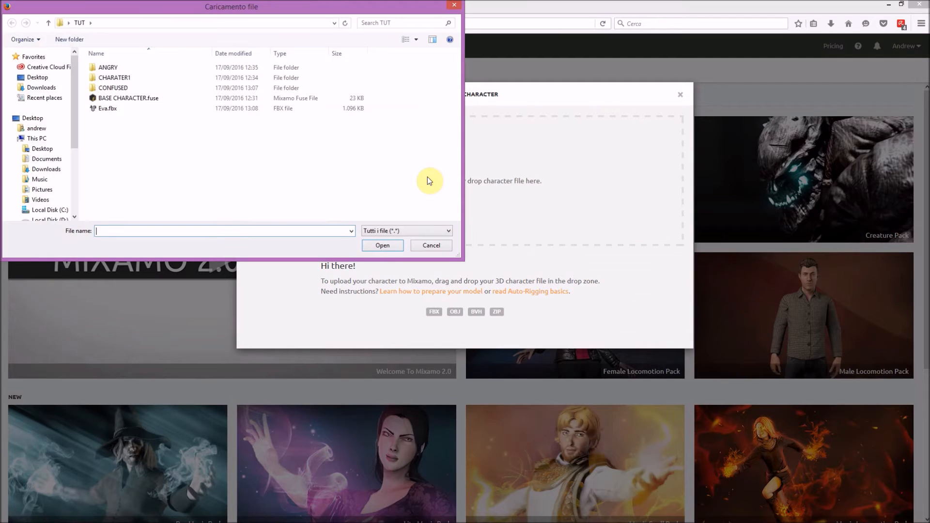
{"action": "left_click", "coordinate": [192, 113]}
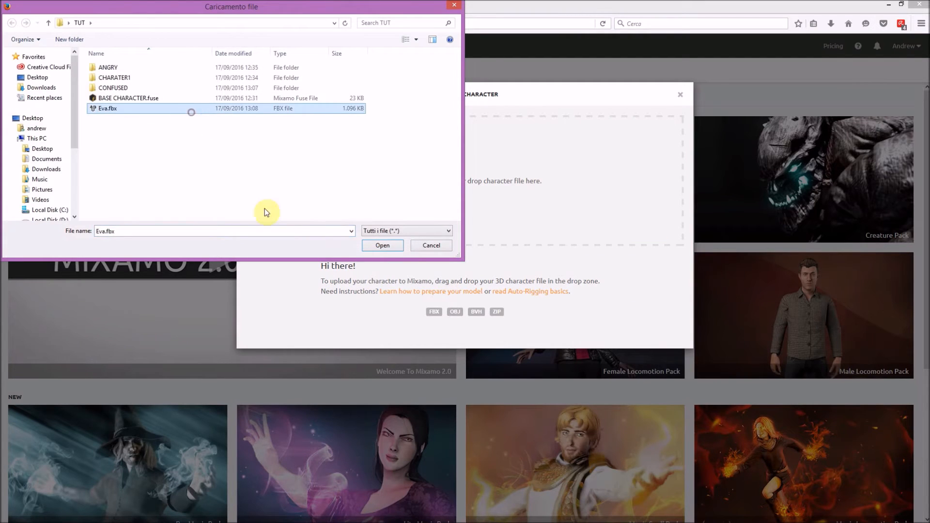
{"action": "left_click", "coordinate": [377, 248]}
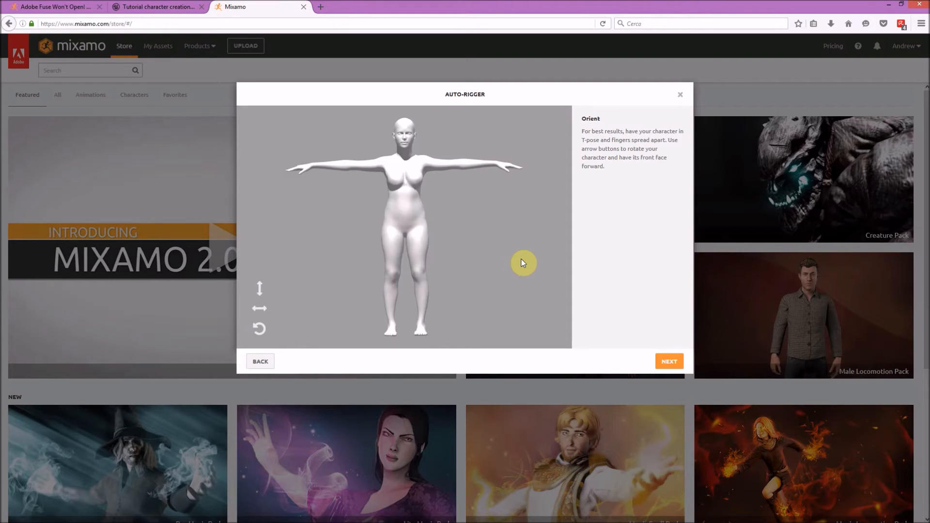
- Accept the character's orientation, place symmetric markers on chin, wrists, elbows, knees and groin, and run the auto-rigging with Standard Skeleton (65)
{"action": "left_click", "coordinate": [670, 363]}
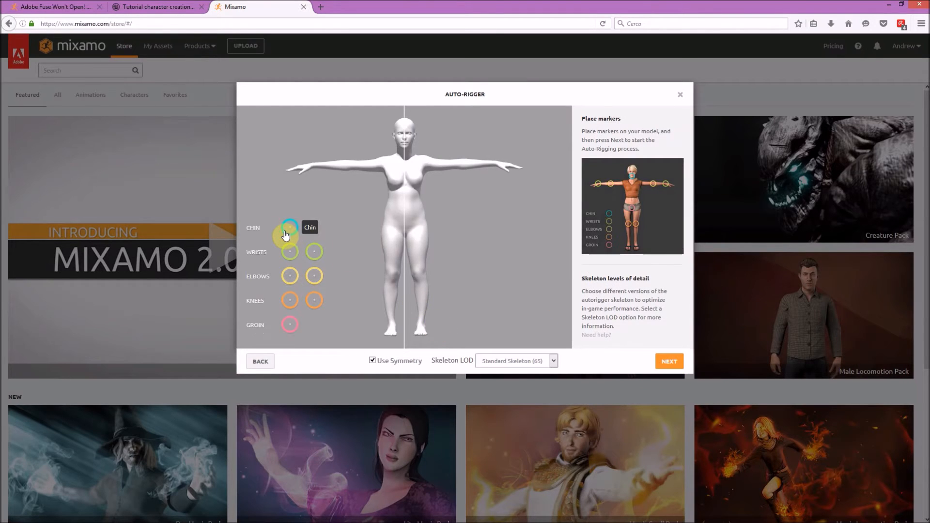
{"action": "left_click_drag", "start_coordinate": [286, 235], "coordinate": [405, 151]}
{"action": "left_click_drag", "start_coordinate": [288, 256], "coordinate": [494, 165]}
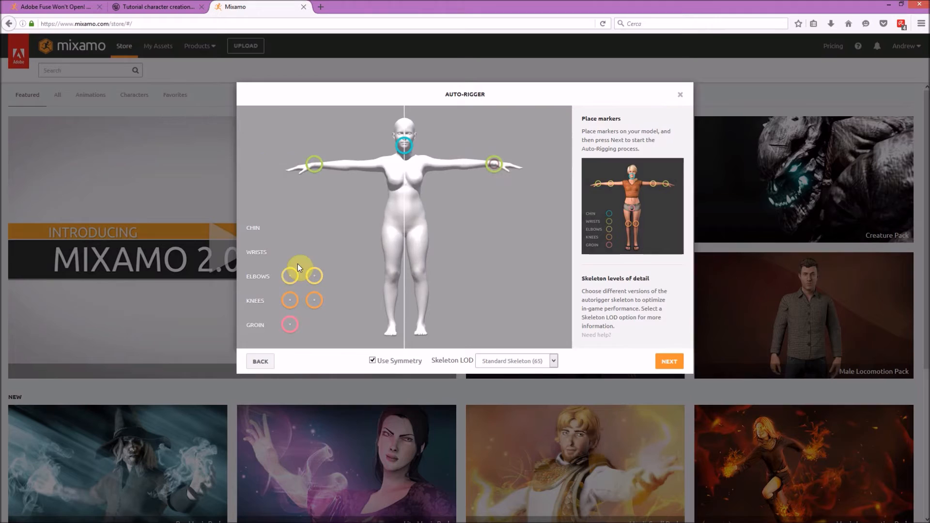
{"action": "left_click_drag", "start_coordinate": [291, 280], "coordinate": [463, 167]}
{"action": "mouse_move", "coordinate": [290, 301]}
{"action": "left_mouse_down"}
{"action": "mouse_move", "coordinate": [375, 292]}
{"action": "mouse_move", "coordinate": [417, 273]}
{"action": "left_mouse_up"}
{"action": "mouse_move", "coordinate": [290, 325]}
{"action": "left_mouse_down"}
{"action": "mouse_move", "coordinate": [359, 268]}
{"action": "mouse_move", "coordinate": [408, 245]}
{"action": "mouse_move", "coordinate": [405, 231]}
{"action": "left_mouse_up"}
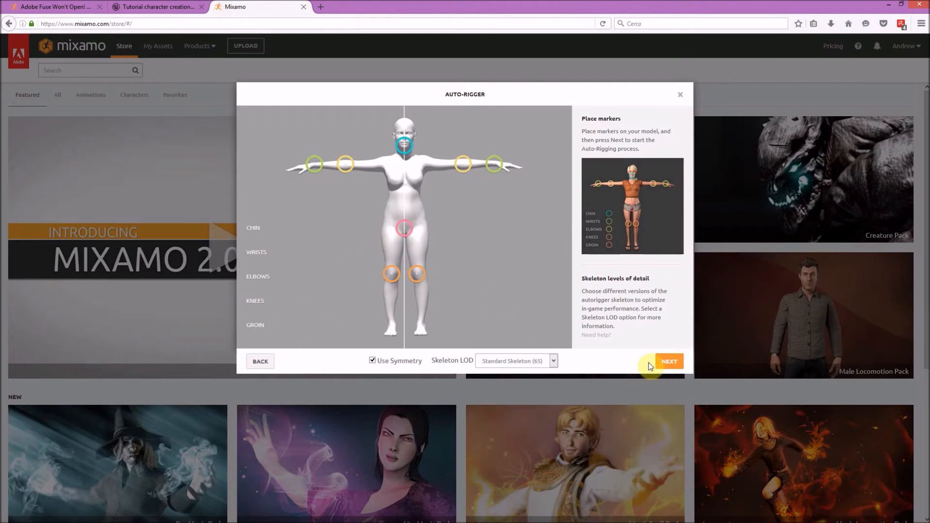
{"action": "left_click", "coordinate": [676, 369]}
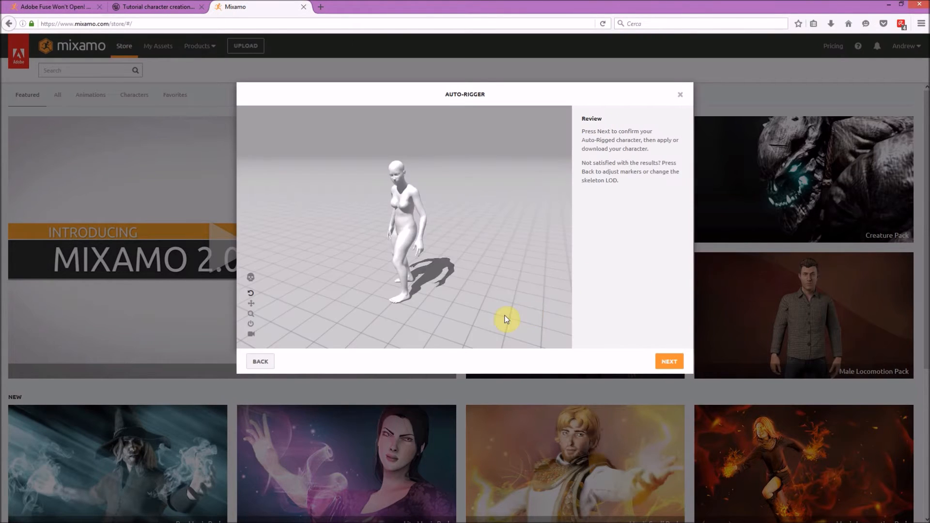
- Review the auto-rigged character's motion from several angles, both as a mesh and in skeleton view
{"action": "left_click_drag", "start_coordinate": [333, 253], "coordinate": [447, 171]}
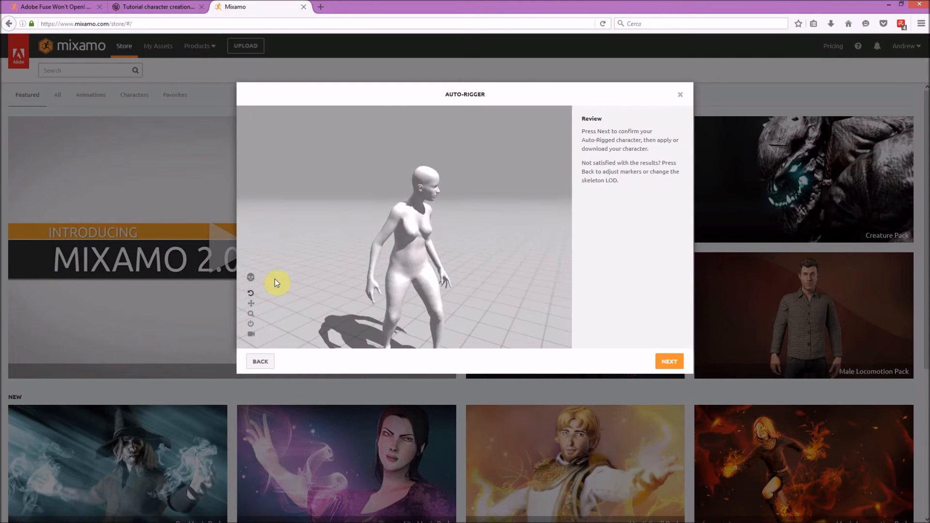
{"action": "left_click", "coordinate": [250, 278]}
{"action": "left_click_drag", "start_coordinate": [425, 286], "coordinate": [426, 271]}
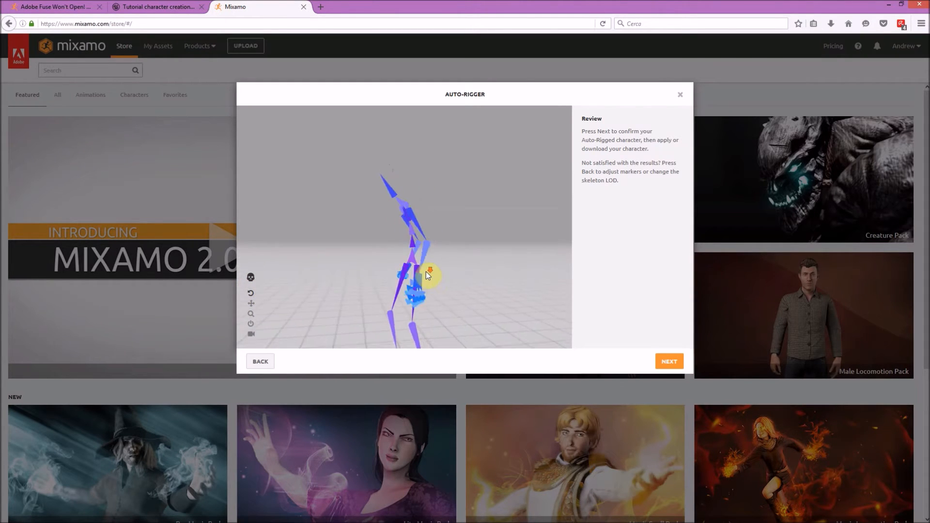
{"action": "mouse_move", "coordinate": [349, 229]}
{"action": "left_mouse_down"}
{"action": "mouse_move", "coordinate": [543, 234]}
{"action": "mouse_move", "coordinate": [345, 246]}
{"action": "left_mouse_up"}
{"action": "left_click", "coordinate": [250, 277]}
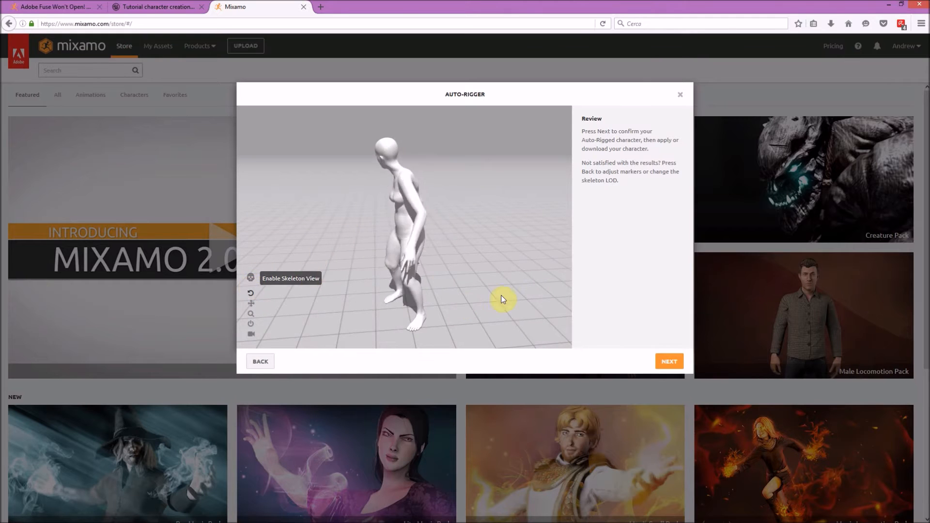
- Confirm the auto-rigged character and open Eva in the store for animating, seen from the front
{"action": "left_click", "coordinate": [652, 359]}
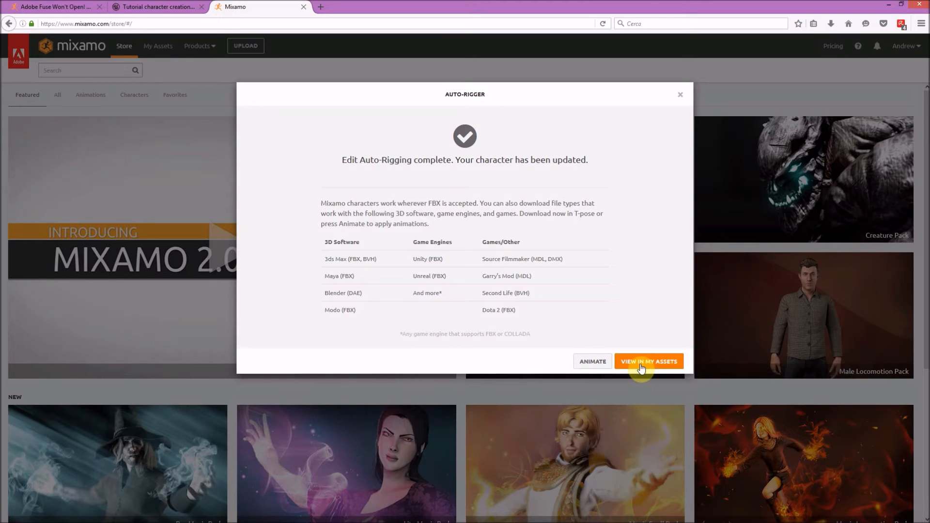
{"action": "left_click", "coordinate": [603, 362]}
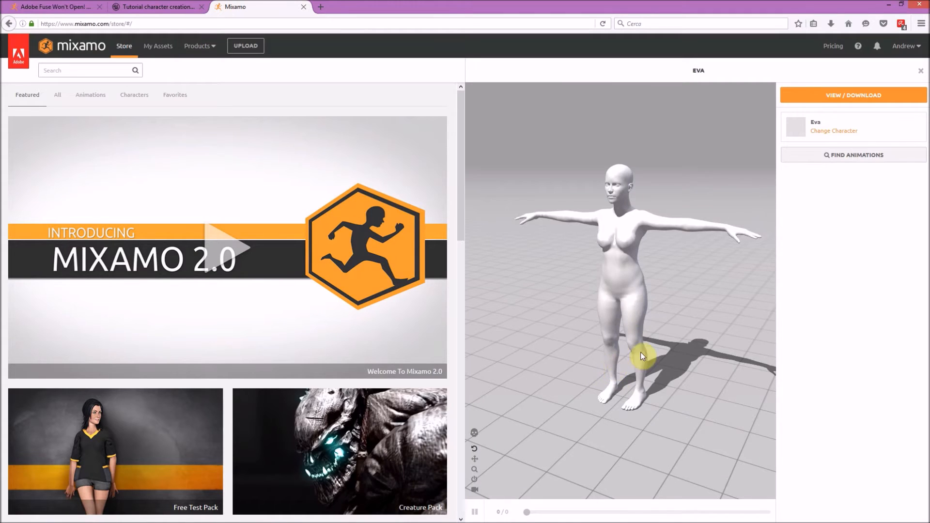
{"action": "left_click_drag", "start_coordinate": [640, 353], "coordinate": [584, 354]}
{"action": "left_click_drag", "start_coordinate": [662, 278], "coordinate": [603, 278]}
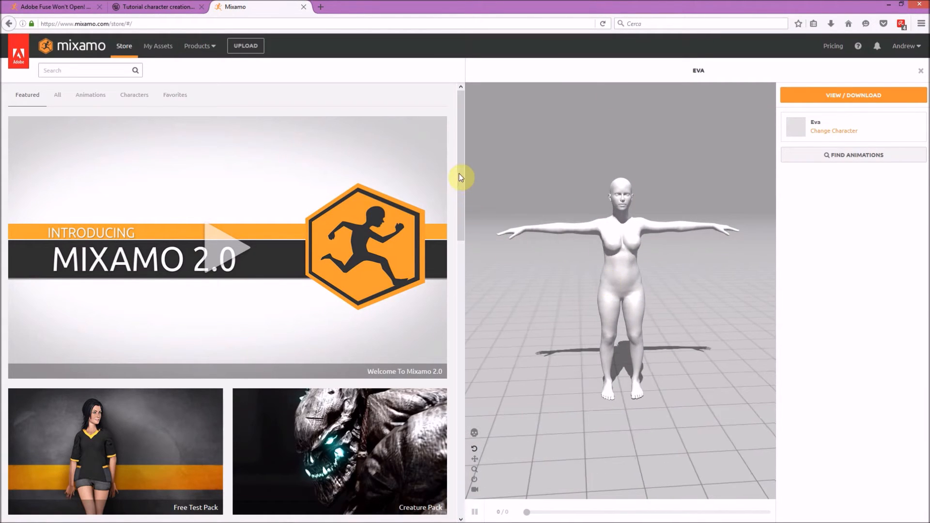
- Search the store for "walk" animations
{"action": "left_click_drag", "start_coordinate": [462, 166], "coordinate": [471, 137]}
{"action": "left_click", "coordinate": [62, 72]}
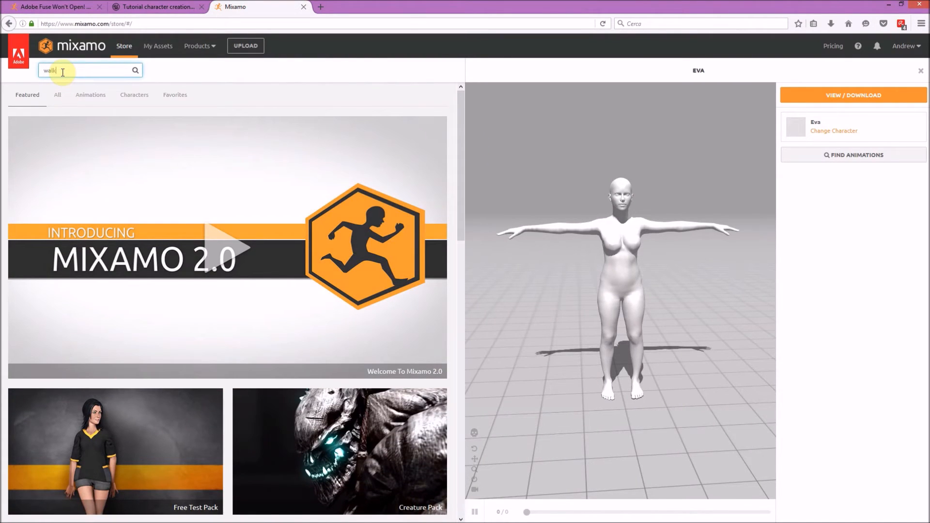
{"action": "key", "text": "Return"}
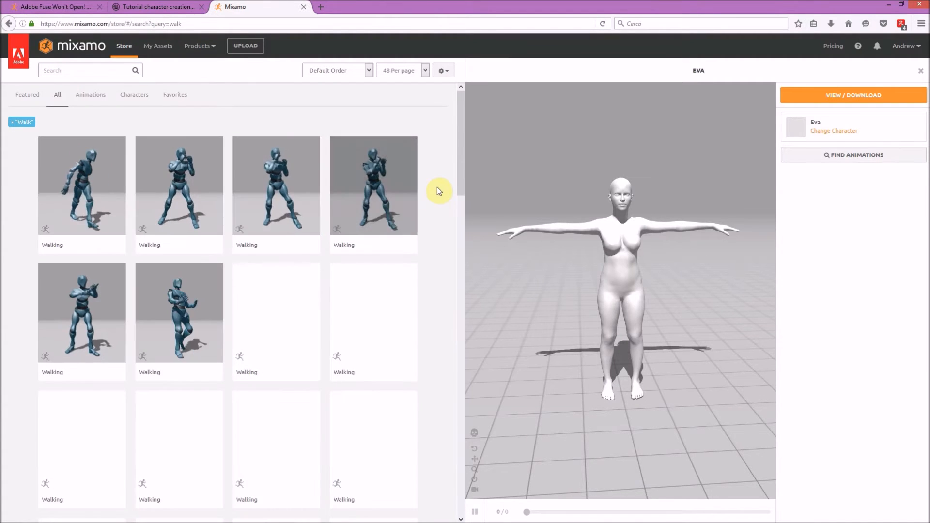
- Browse the walk results and apply the third Walking animation in the third row to Eva
{"action": "left_click_drag", "start_coordinate": [460, 156], "coordinate": [459, 156]}
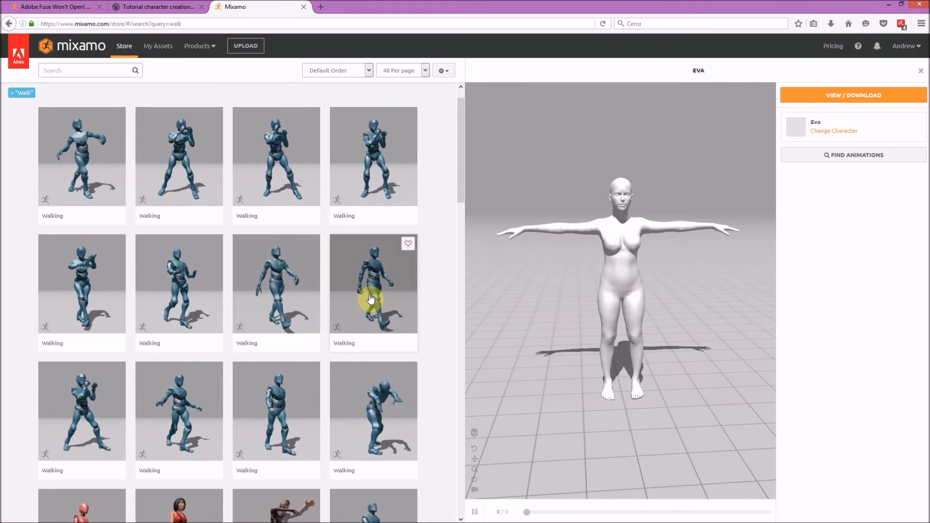
{"action": "scroll", "coordinate": [457, 194], "scroll_direction": "down", "scroll_amount": 3}
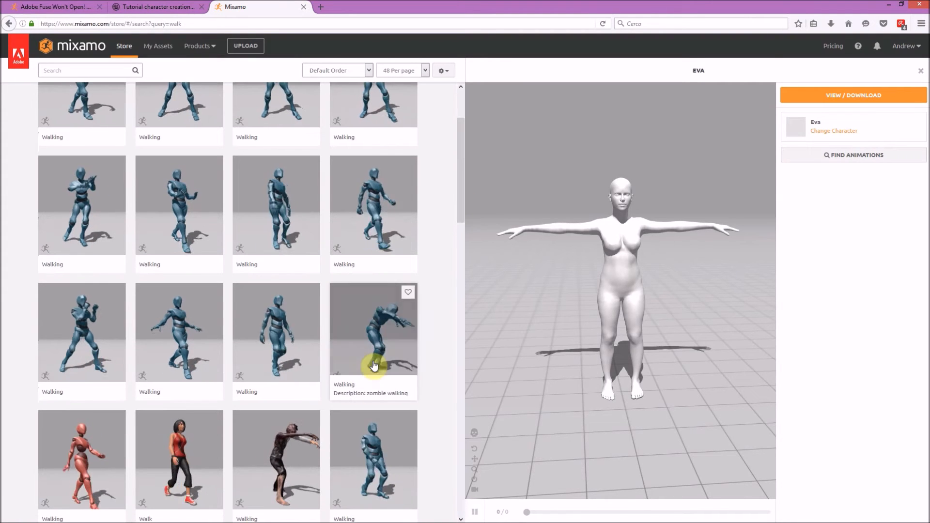
{"action": "left_click_drag", "start_coordinate": [463, 192], "coordinate": [455, 129]}
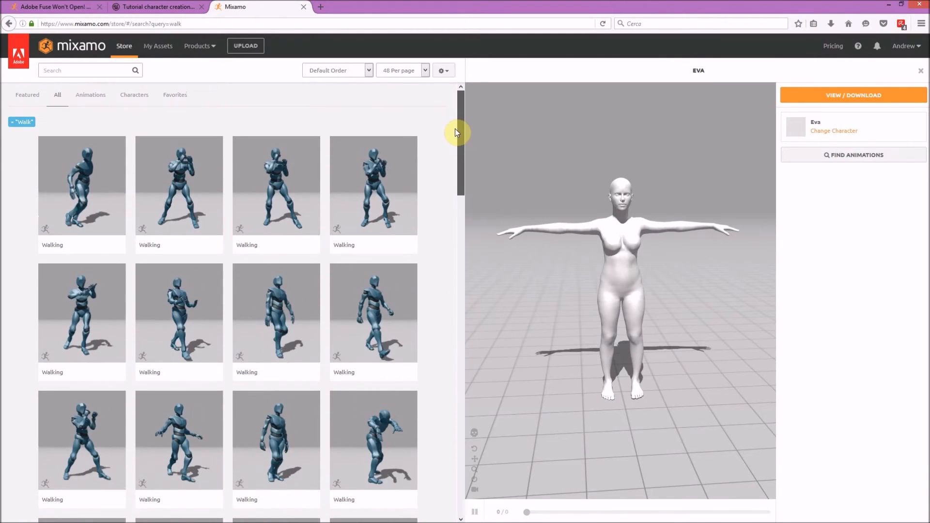
{"action": "left_click", "coordinate": [107, 72]}
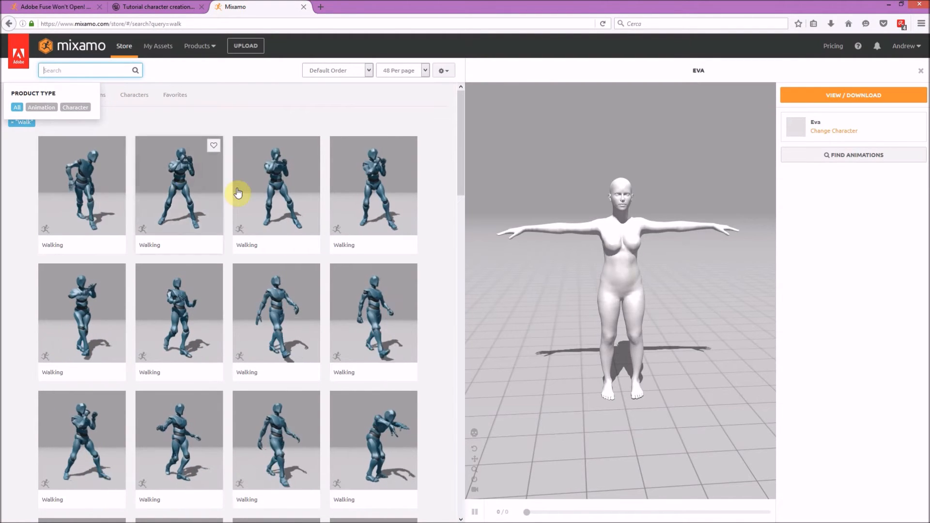
{"action": "left_click_drag", "start_coordinate": [458, 129], "coordinate": [461, 142]}
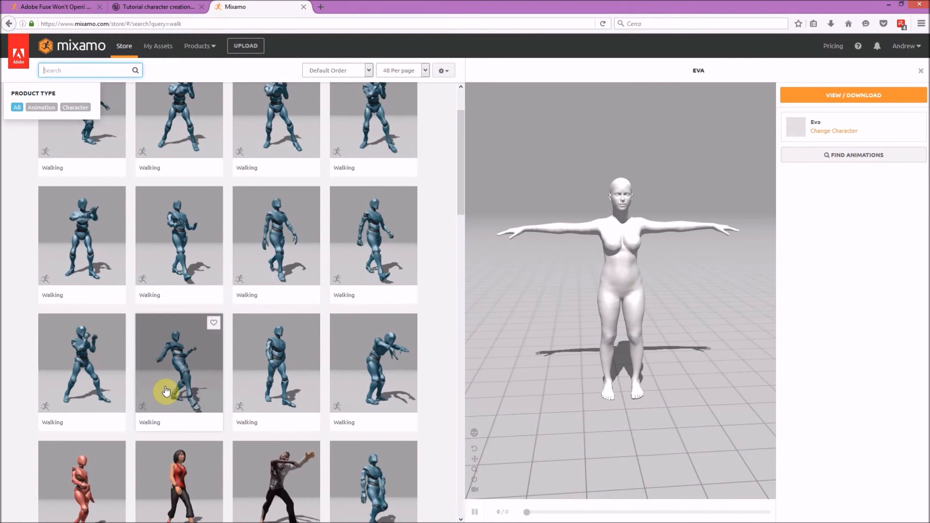
{"action": "left_click", "coordinate": [279, 378]}
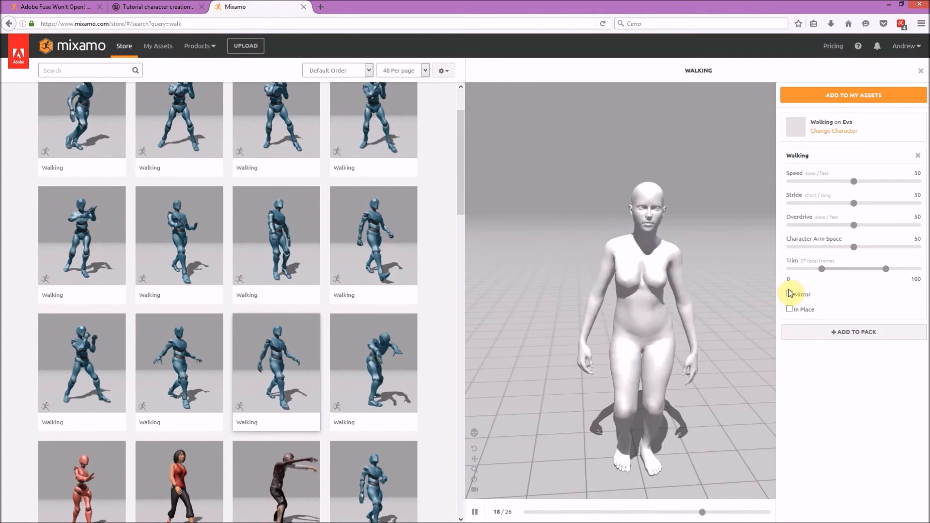
- Enable In Place for the Walking animation and check the walk cycle from an angled view
{"action": "left_click", "coordinate": [804, 310]}
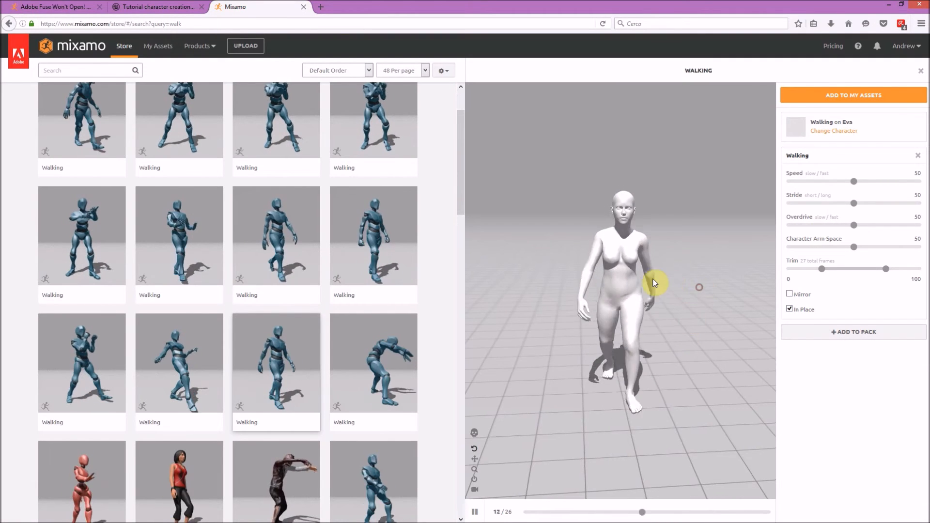
{"action": "left_click_drag", "start_coordinate": [654, 283], "coordinate": [592, 276]}
{"action": "left_click_drag", "start_coordinate": [690, 283], "coordinate": [653, 219]}
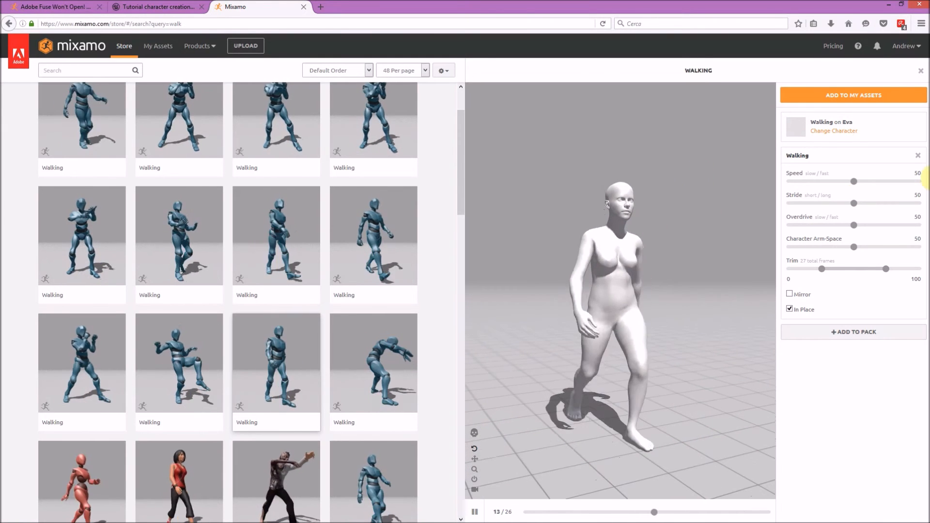
- Try Speed at 86 and Character Arm-Space at 94 on the Walking animation, returning them to 50 and 51
{"action": "left_click_drag", "start_coordinate": [856, 185], "coordinate": [902, 189]}
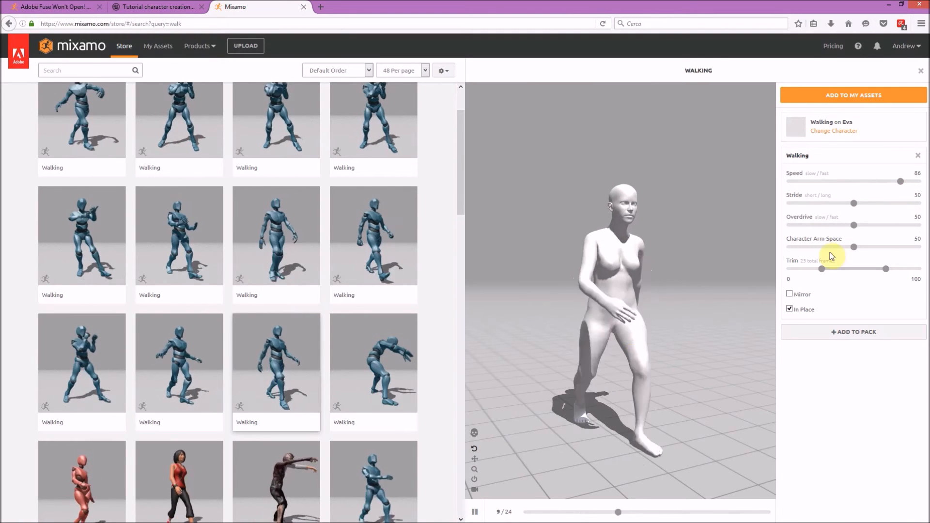
{"action": "left_click_drag", "start_coordinate": [903, 188], "coordinate": [855, 188]}
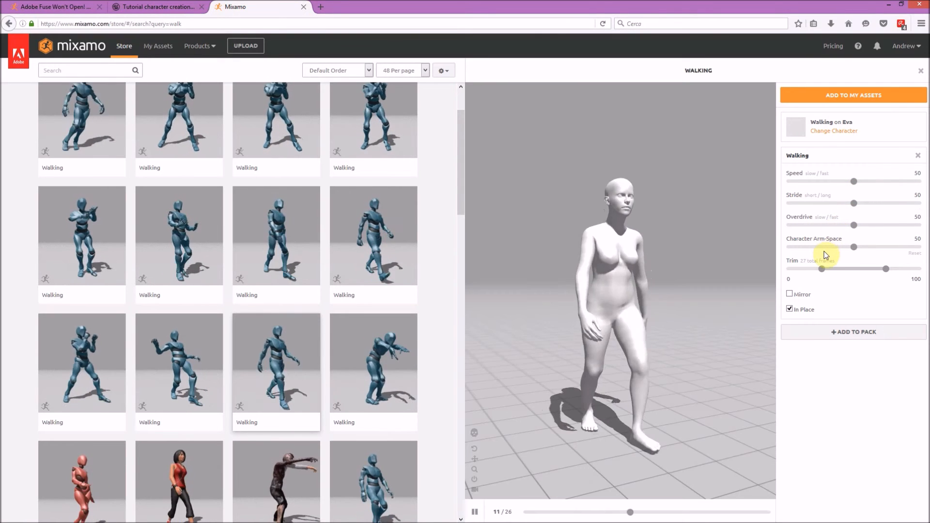
{"action": "left_click_drag", "start_coordinate": [852, 250], "coordinate": [909, 249]}
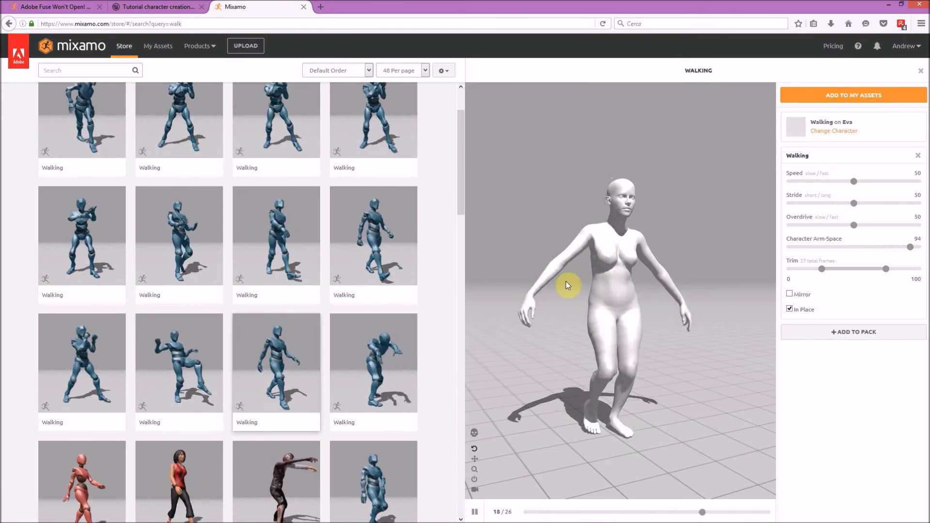
{"action": "left_click_drag", "start_coordinate": [911, 247], "coordinate": [856, 245]}
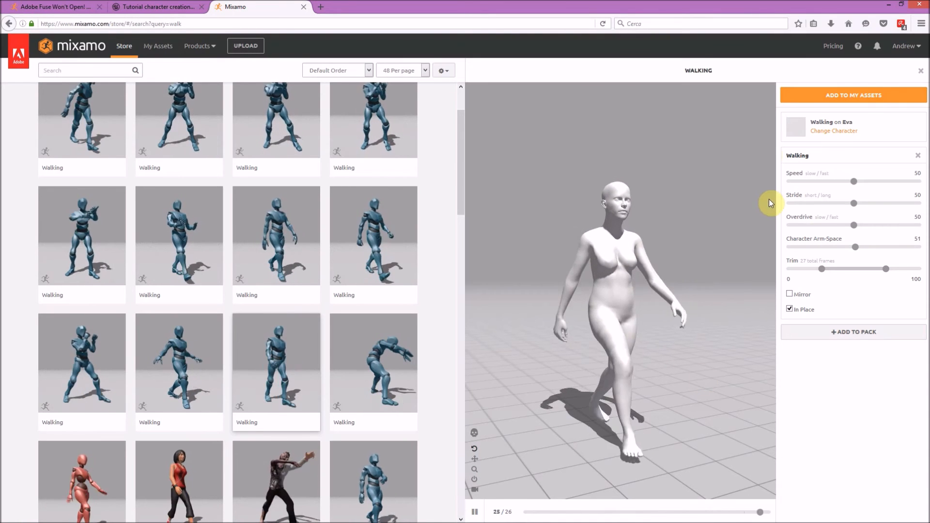
- Add the Walking animation to the assets, enable In Place again, and open the animation in My Assets for download
{"action": "left_click", "coordinate": [832, 97]}
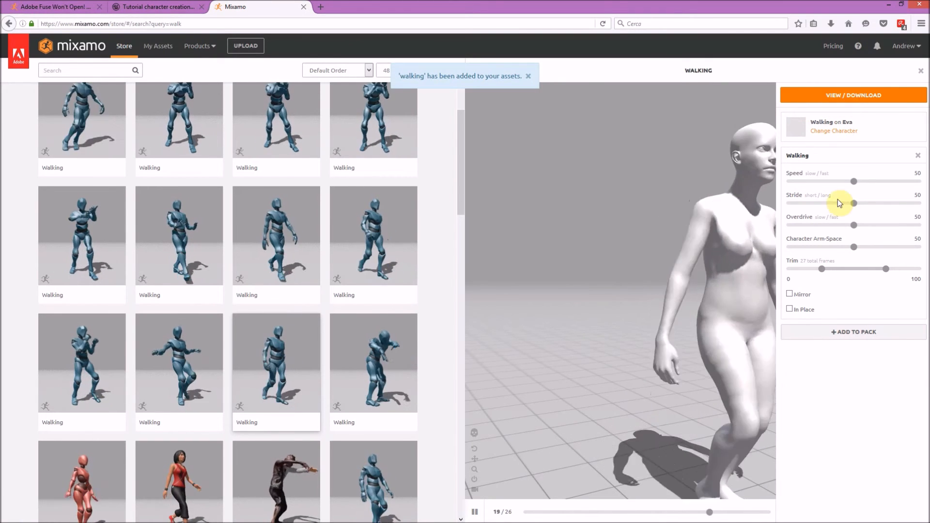
{"action": "left_click", "coordinate": [789, 309]}
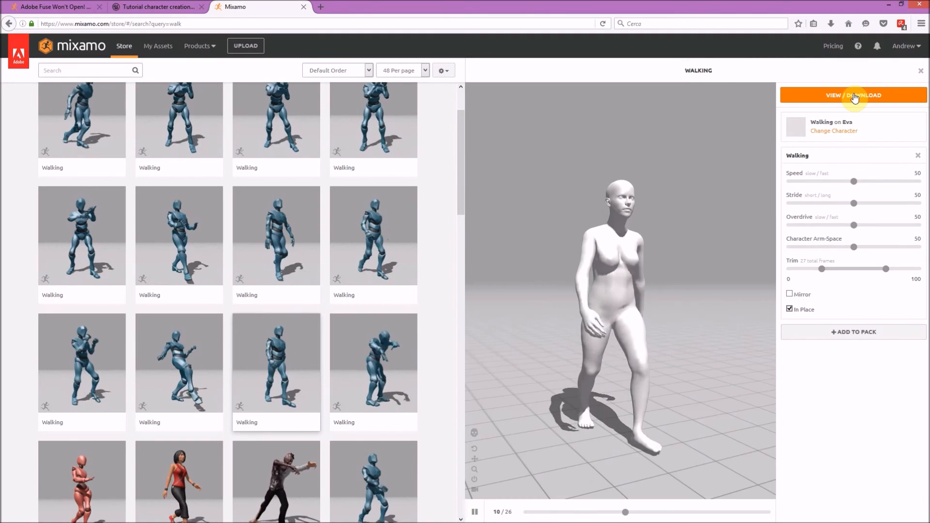
{"action": "left_click", "coordinate": [854, 95]}
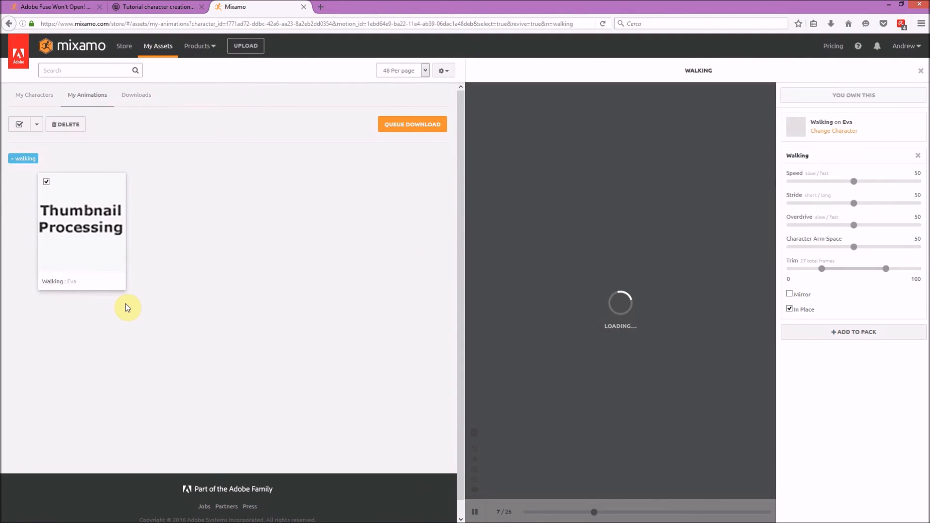
- Queue the Walking animation download in FBX (.fbx) format and save walking_inPlace.fbx to disk
{"action": "left_click", "coordinate": [427, 125]}
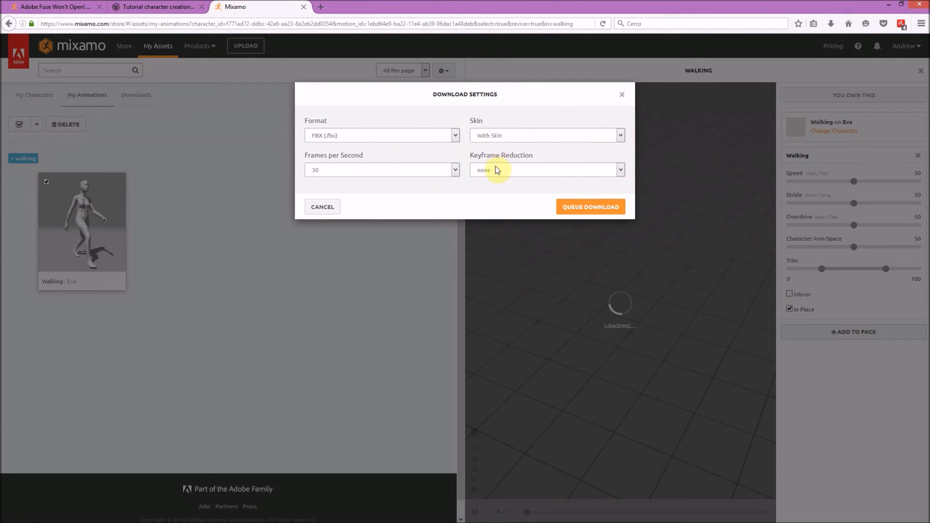
{"action": "left_click", "coordinate": [312, 138]}
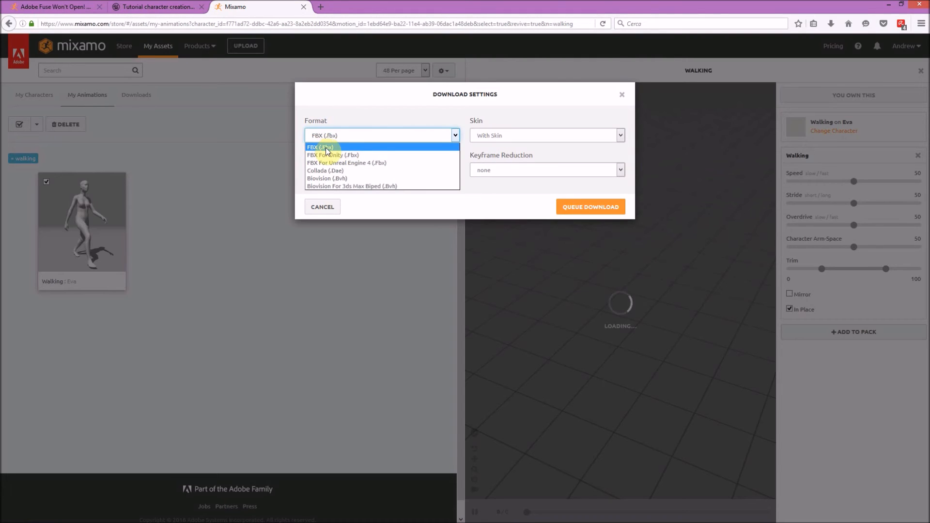
{"action": "left_click", "coordinate": [327, 148]}
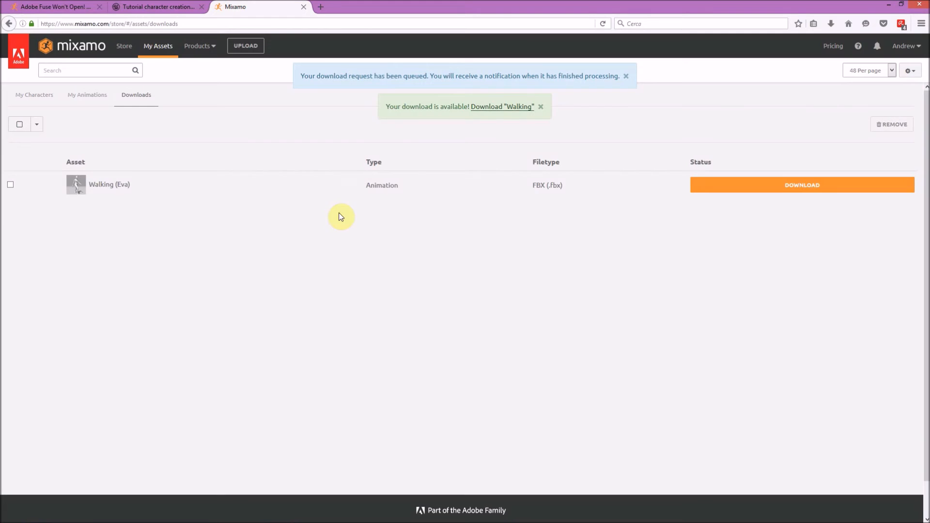
{"action": "left_click", "coordinate": [737, 184]}
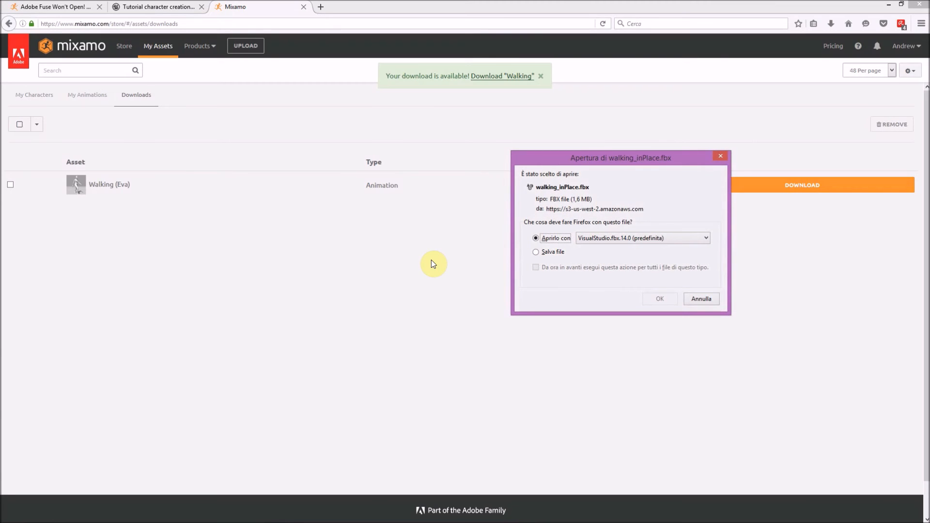
{"action": "left_click", "coordinate": [552, 253]}
{"action": "left_click", "coordinate": [659, 301]}
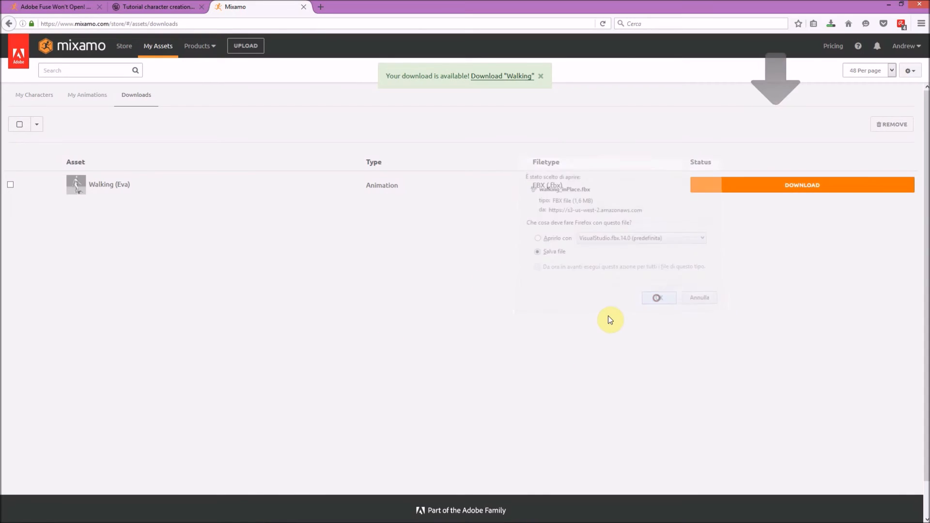
- Move the downloaded walking_inPlace.fbx from the Downloads folder into the TUT folder on the desktop
{"action": "left_click", "coordinate": [830, 25]}
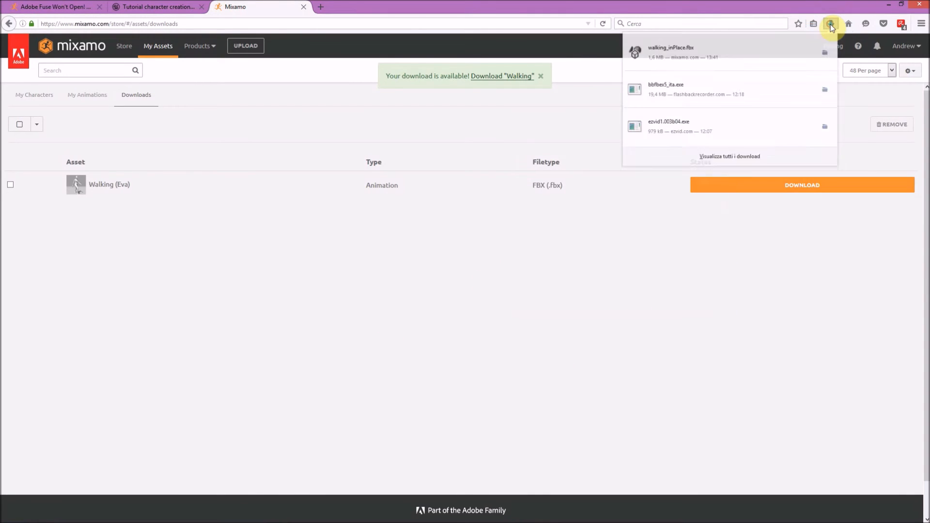
{"action": "left_click", "coordinate": [824, 60]}
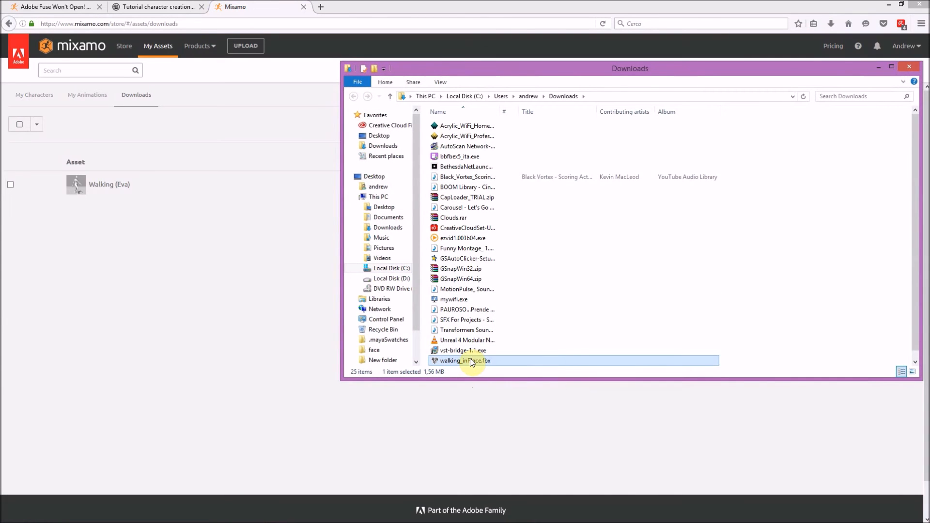
{"action": "right_click", "coordinate": [471, 361]}
{"action": "left_click", "coordinate": [616, 291]}
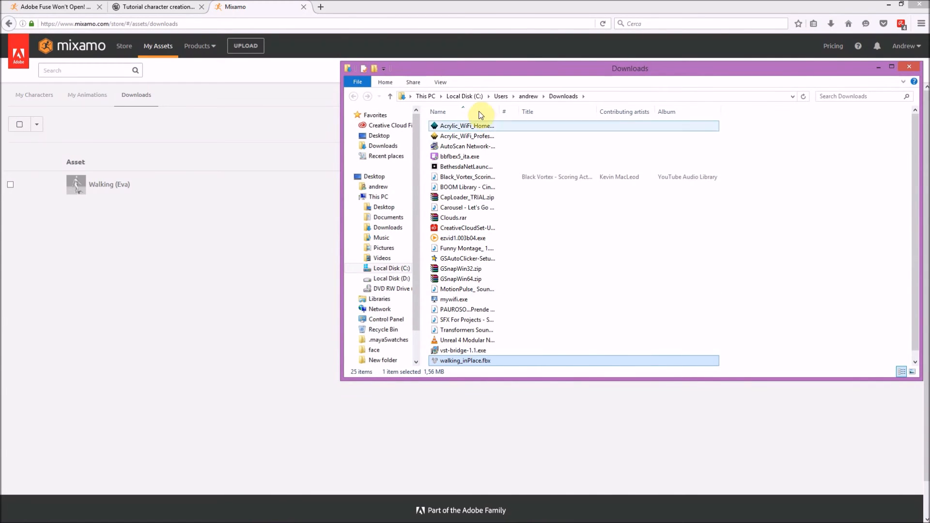
{"action": "left_click", "coordinate": [379, 137]}
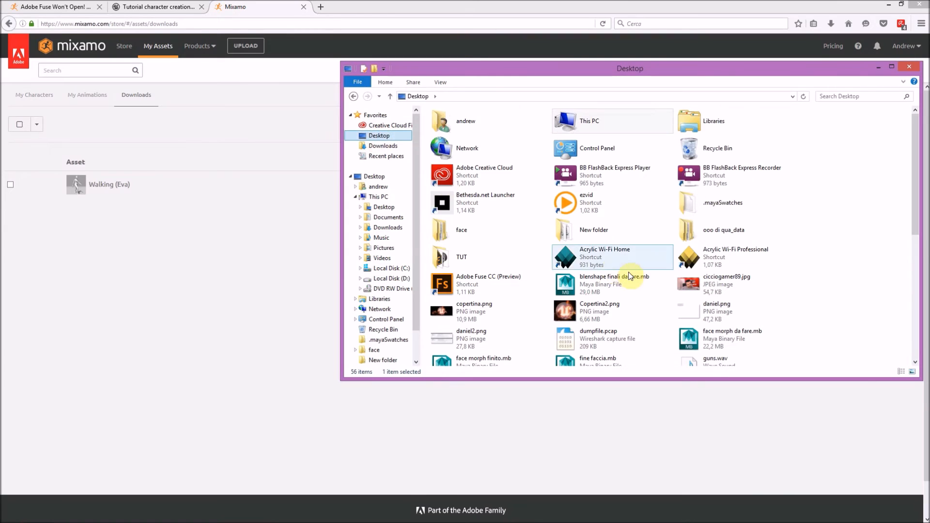
{"action": "scroll", "coordinate": [624, 272], "scroll_direction": "down", "scroll_amount": 5}
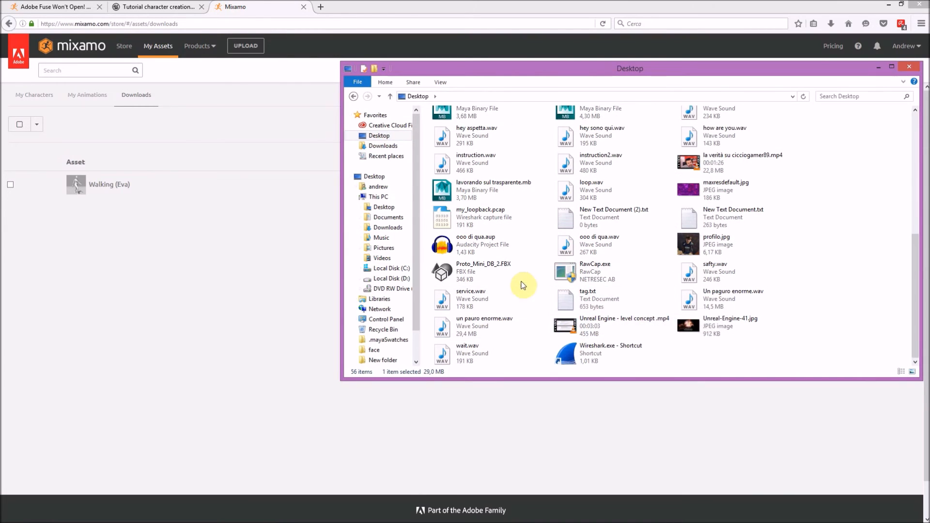
{"action": "scroll", "coordinate": [727, 288], "scroll_direction": "up", "scroll_amount": 5}
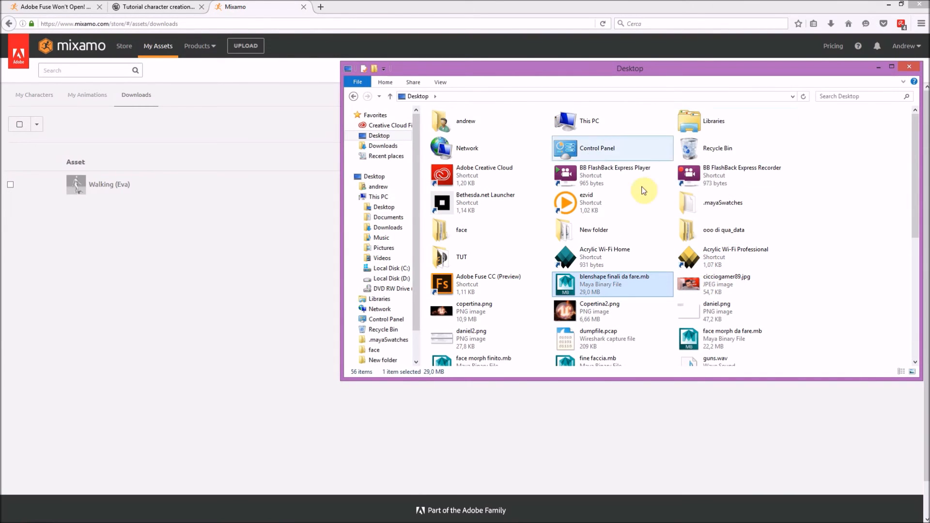
{"action": "double_click", "coordinate": [470, 265]}
{"action": "right_click", "coordinate": [478, 248]}
{"action": "left_click", "coordinate": [502, 314]}
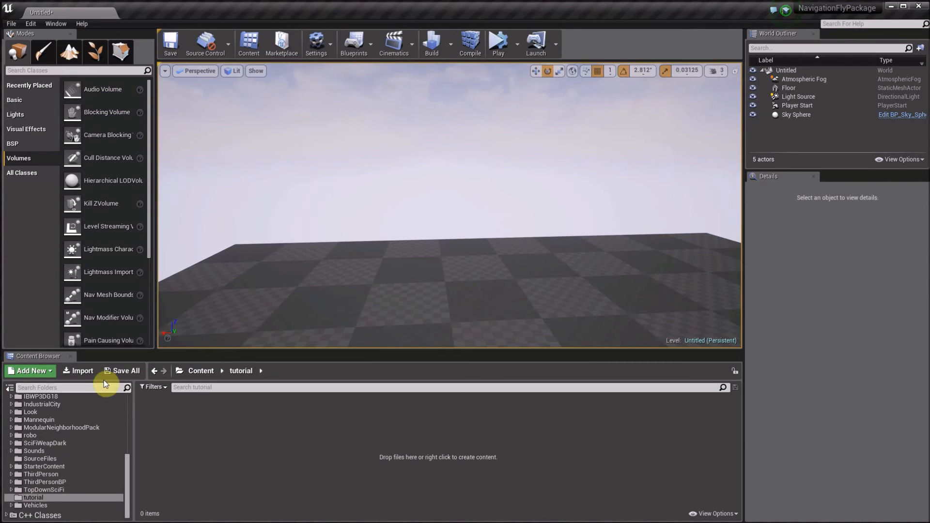
- In Unreal Editor, import all of walking_inPlace.fbx into the tutorial folder as a skeletal mesh with morph targets, animations, materials and textures
{"action": "left_click", "coordinate": [87, 373]}
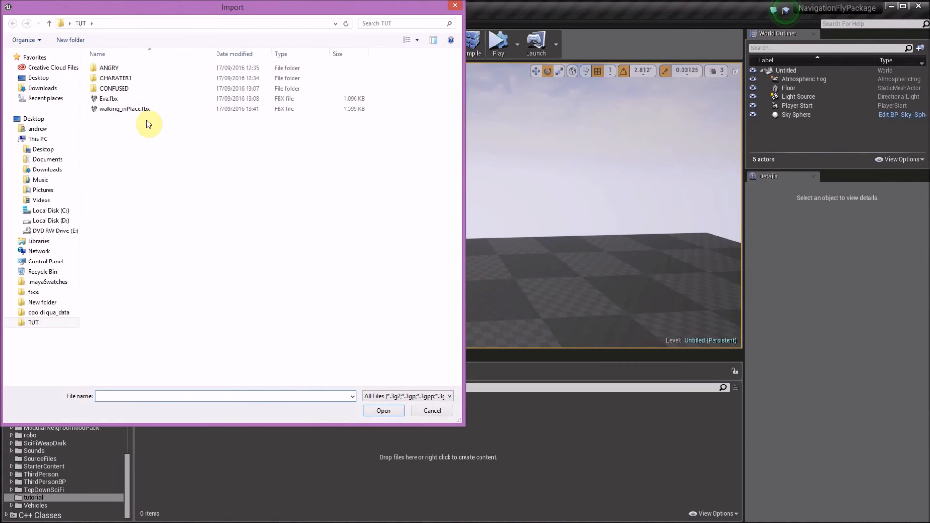
{"action": "left_click", "coordinate": [130, 110]}
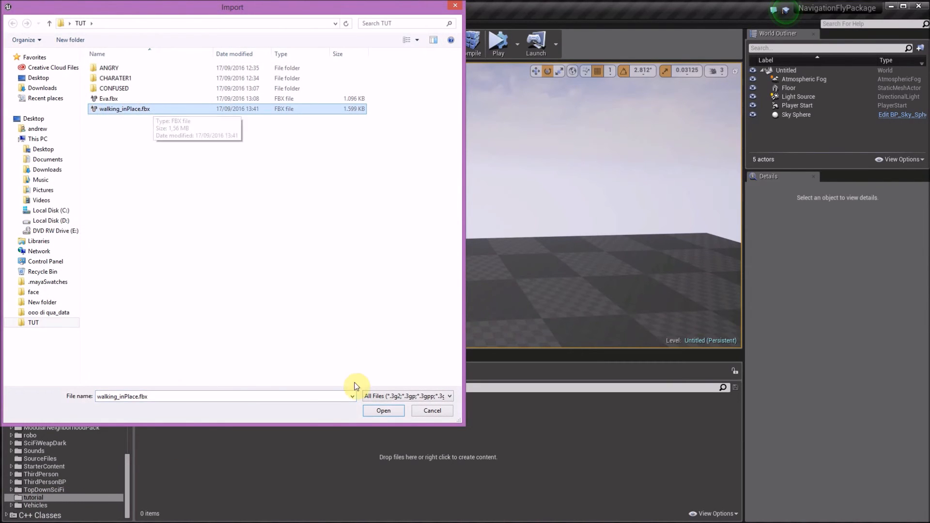
{"action": "left_click", "coordinate": [384, 411]}
{"action": "left_click_drag", "start_coordinate": [477, 231], "coordinate": [459, 116]}
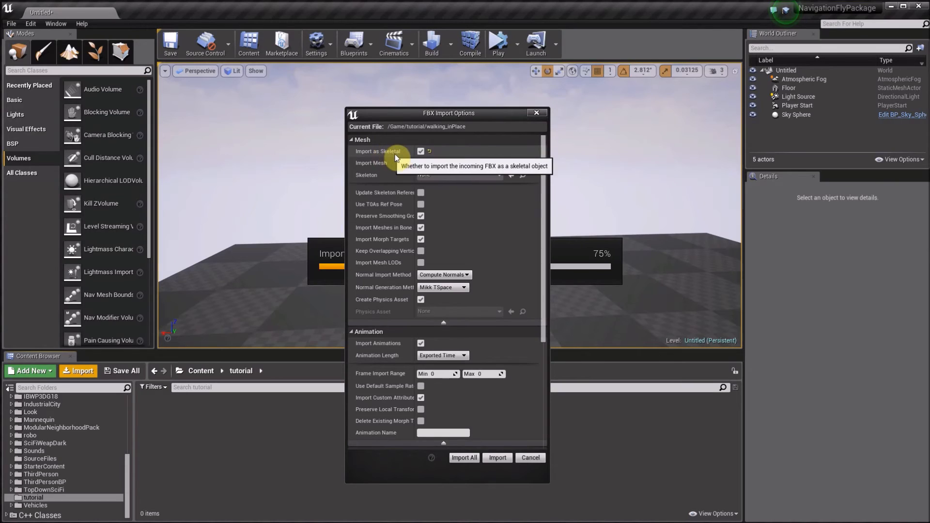
{"action": "scroll", "coordinate": [442, 372], "scroll_direction": "down", "scroll_amount": 3}
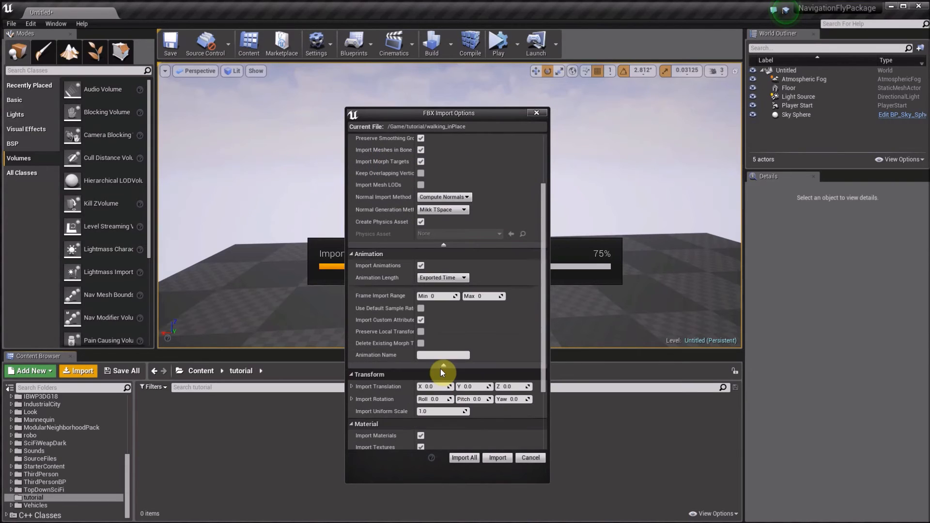
{"action": "scroll", "coordinate": [440, 369], "scroll_direction": "up", "scroll_amount": 1}
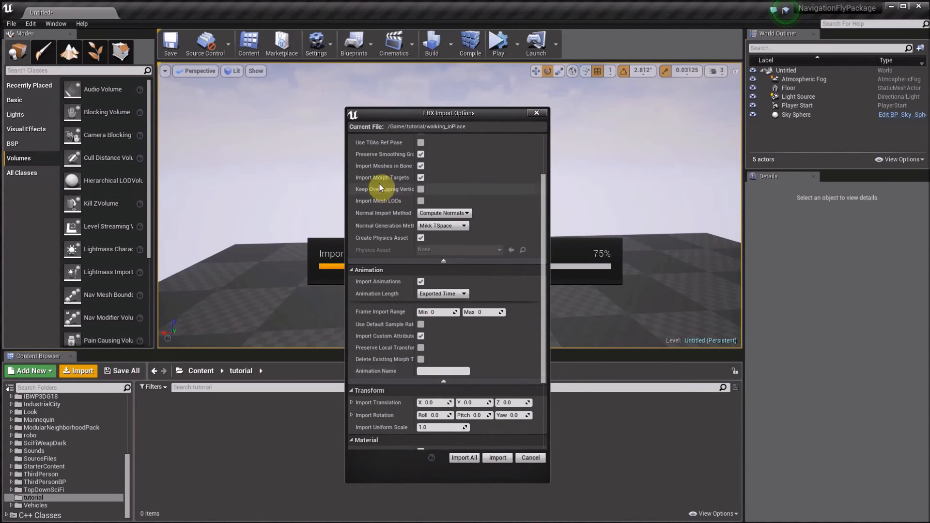
{"action": "scroll", "coordinate": [478, 369], "scroll_direction": "down", "scroll_amount": 4}
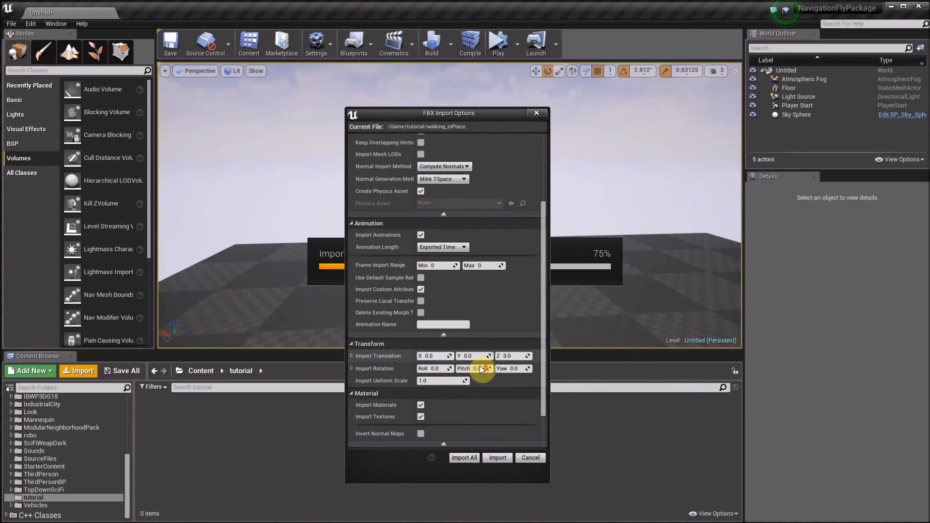
{"action": "left_click", "coordinate": [464, 458]}
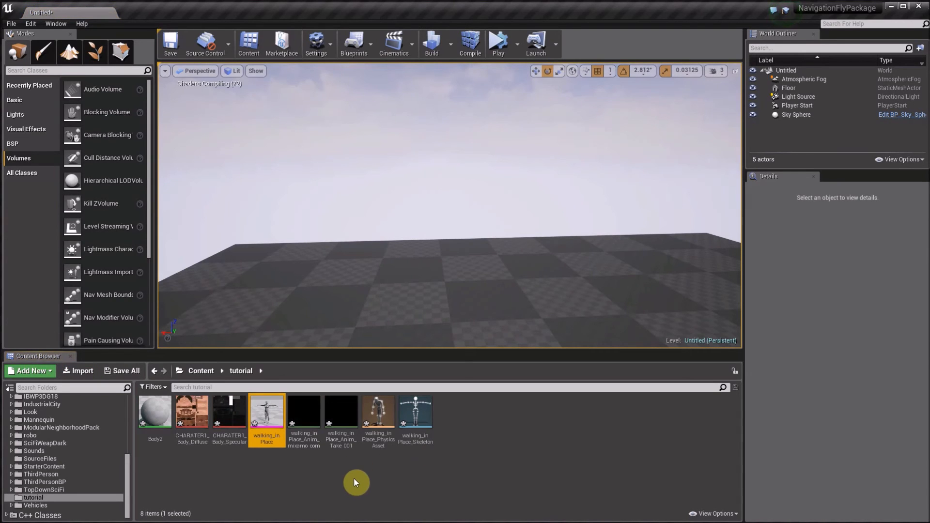
- Open the imported walking_inPlace skeletal mesh and examine the character's face up close
{"action": "right_click_drag", "start_coordinate": [471, 265], "coordinate": [407, 271]}
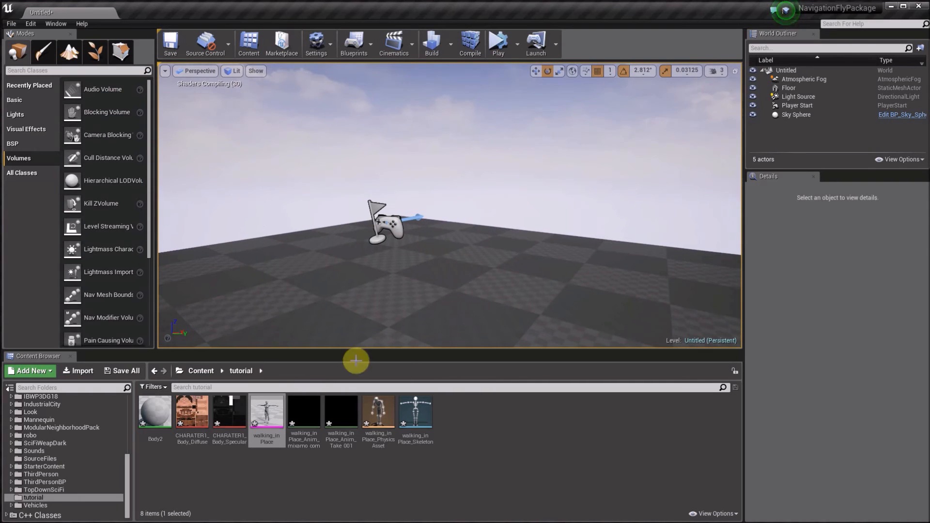
{"action": "double_click", "coordinate": [267, 413]}
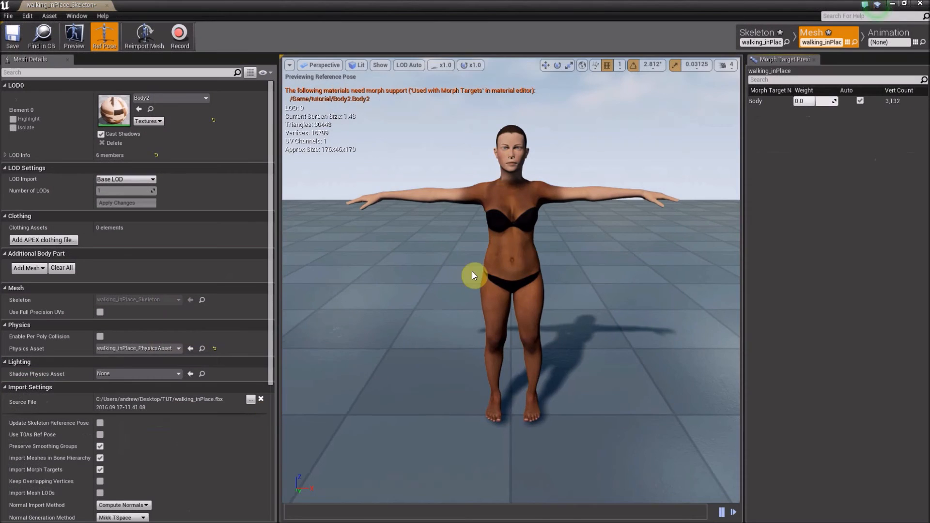
{"action": "mouse_move", "coordinate": [608, 253]}
{"action": "right_mouse_down"}
{"action": "mouse_move", "coordinate": [607, 199]}
{"action": "mouse_move", "coordinate": [609, 213]}
{"action": "mouse_move", "coordinate": [635, 221]}
{"action": "mouse_move", "coordinate": [698, 208]}
{"action": "mouse_move", "coordinate": [586, 213]}
{"action": "mouse_move", "coordinate": [596, 215]}
{"action": "mouse_move", "coordinate": [609, 257]}
{"action": "right_mouse_up"}
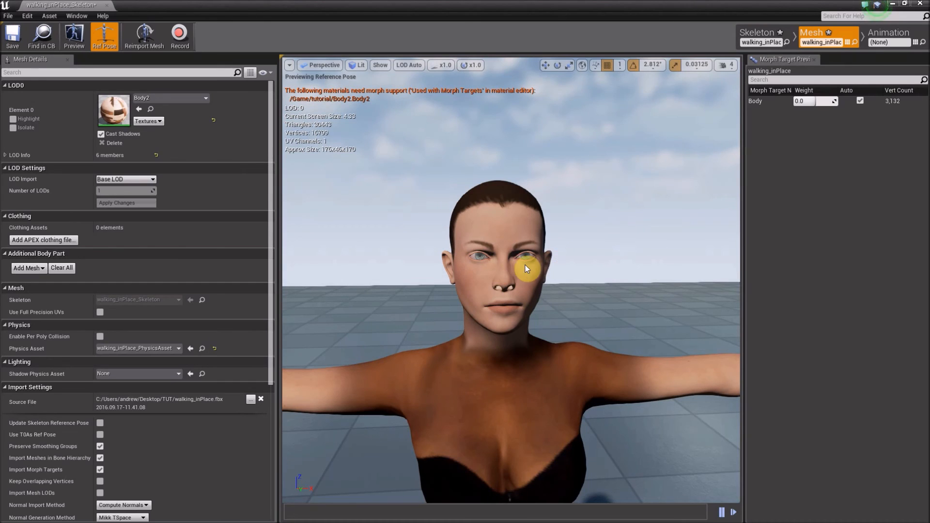
- Open the mesh's Body2 material and arrange its two Texture Sample nodes on the input side of the Body2 node, keeping the material open
{"action": "double_click", "coordinate": [115, 116]}
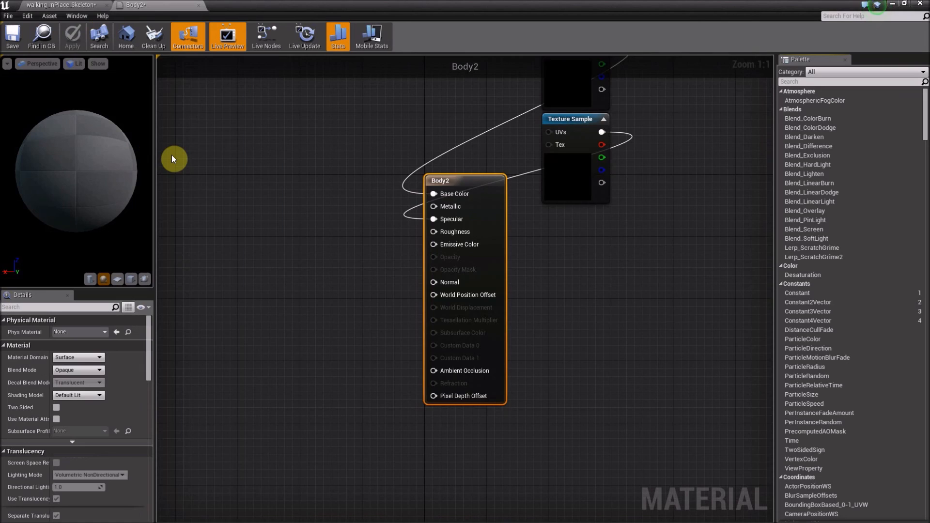
{"action": "left_click_drag", "start_coordinate": [533, 112], "coordinate": [293, 296]}
{"action": "left_click", "coordinate": [205, 292]}
{"action": "right_click_drag", "start_coordinate": [187, 306], "coordinate": [360, 204]}
{"action": "left_click", "coordinate": [197, 6]}
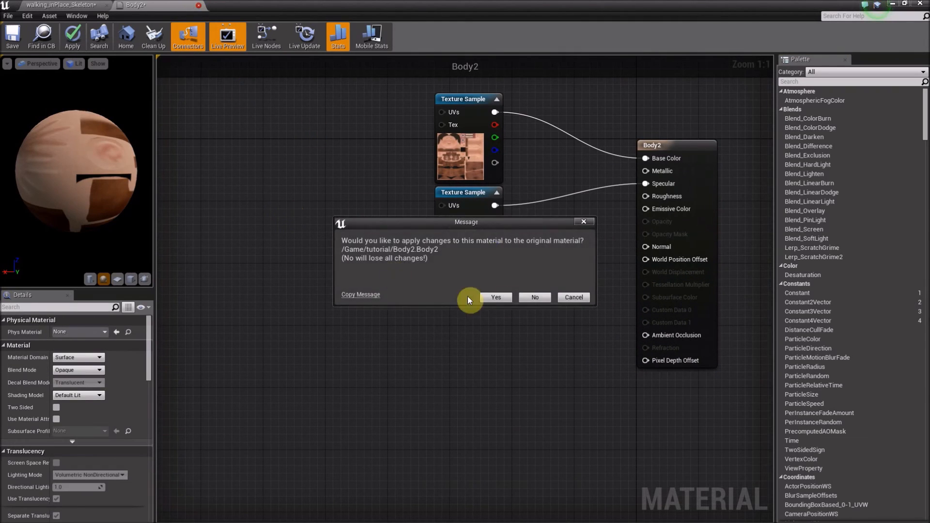
{"action": "left_click", "coordinate": [562, 297]}
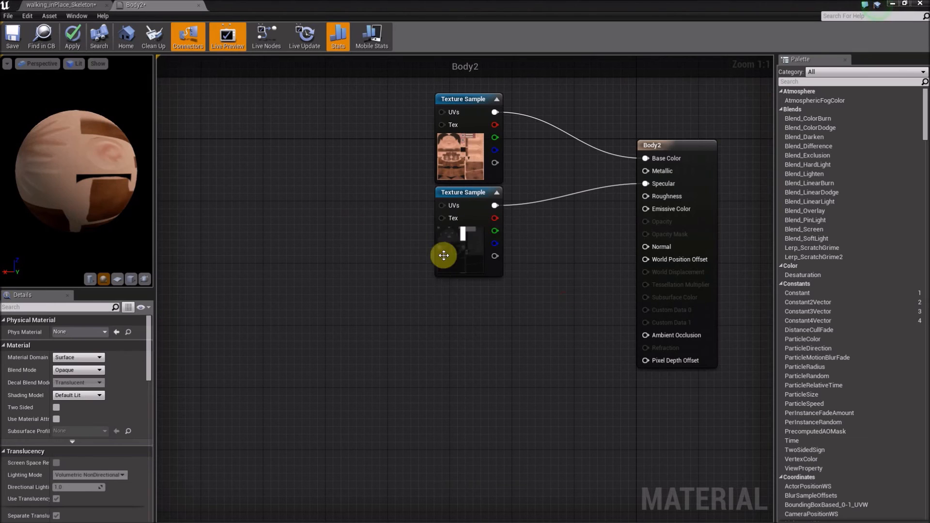
- Enable Used with Morph Targets in the Body2 material's usage settings, save the material and return to the skeletal mesh
{"action": "left_click", "coordinate": [80, 5]}
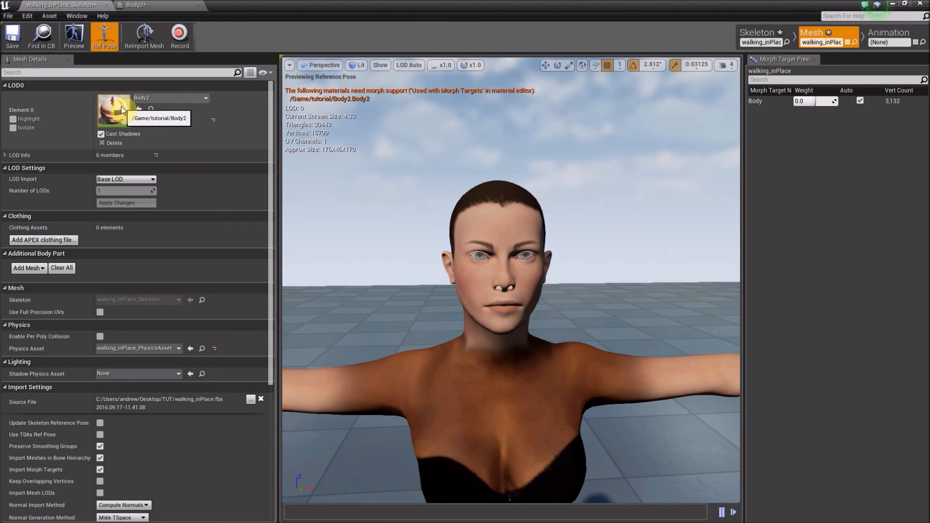
{"action": "left_click", "coordinate": [136, 7]}
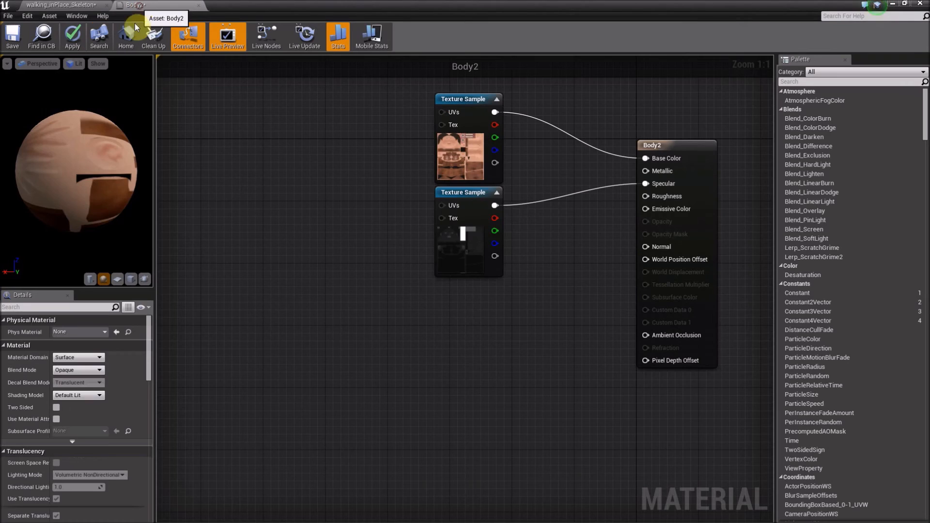
{"action": "left_click_drag", "start_coordinate": [149, 335], "coordinate": [149, 412]}
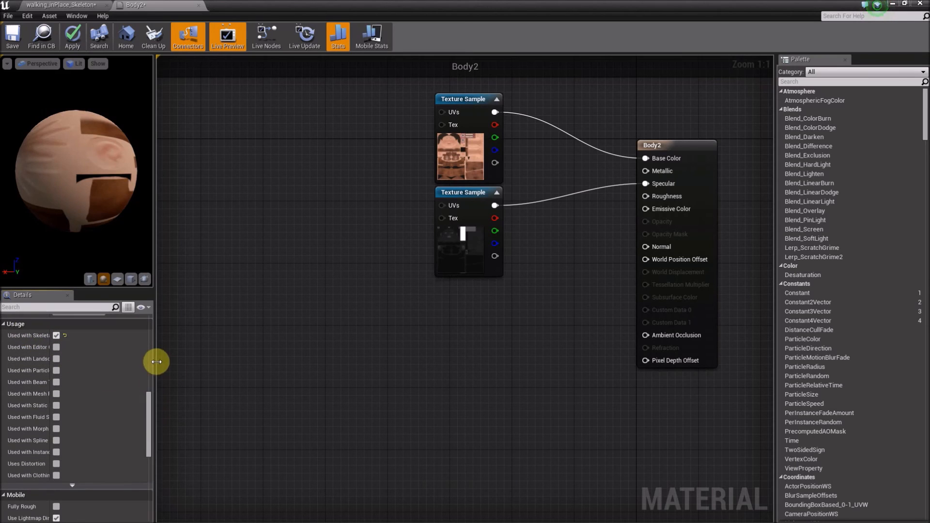
{"action": "left_click_drag", "start_coordinate": [156, 362], "coordinate": [181, 368]}
{"action": "left_click_drag", "start_coordinate": [77, 371], "coordinate": [121, 358]}
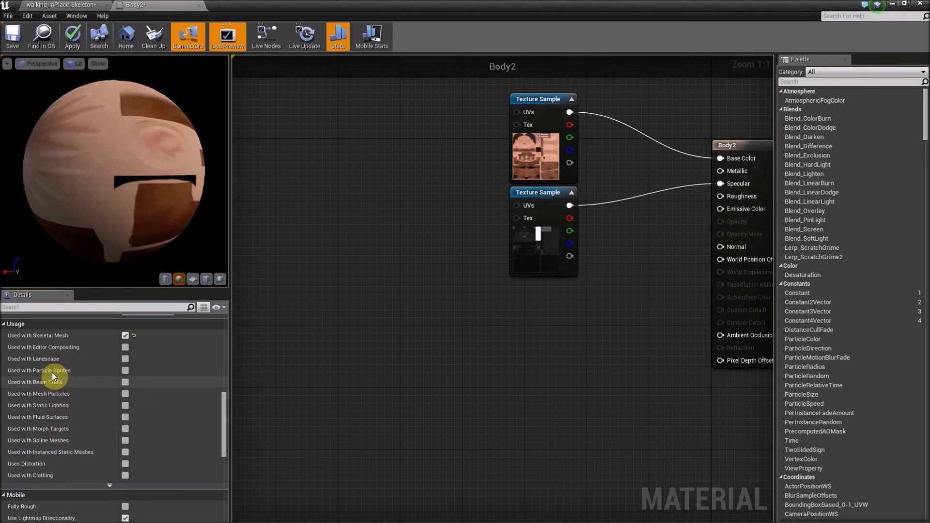
{"action": "left_click", "coordinate": [125, 430]}
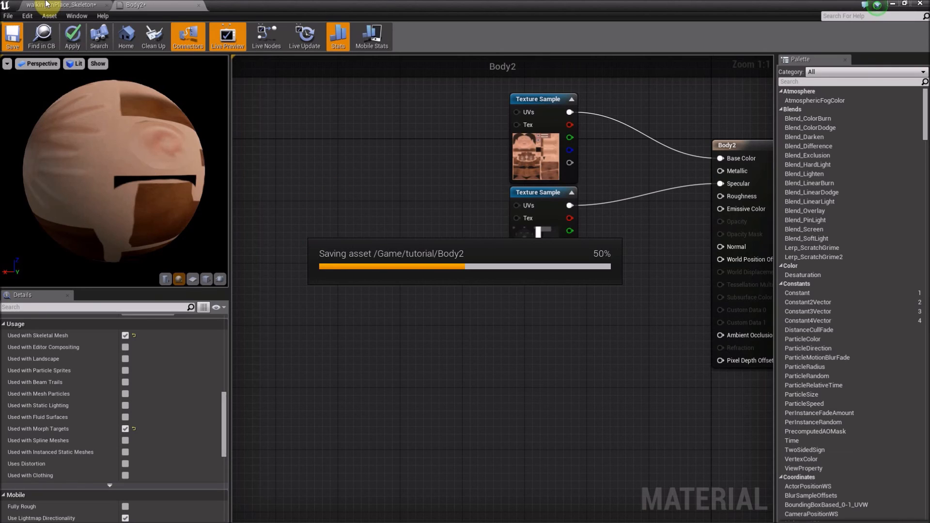
{"action": "left_click", "coordinate": [78, 5]}
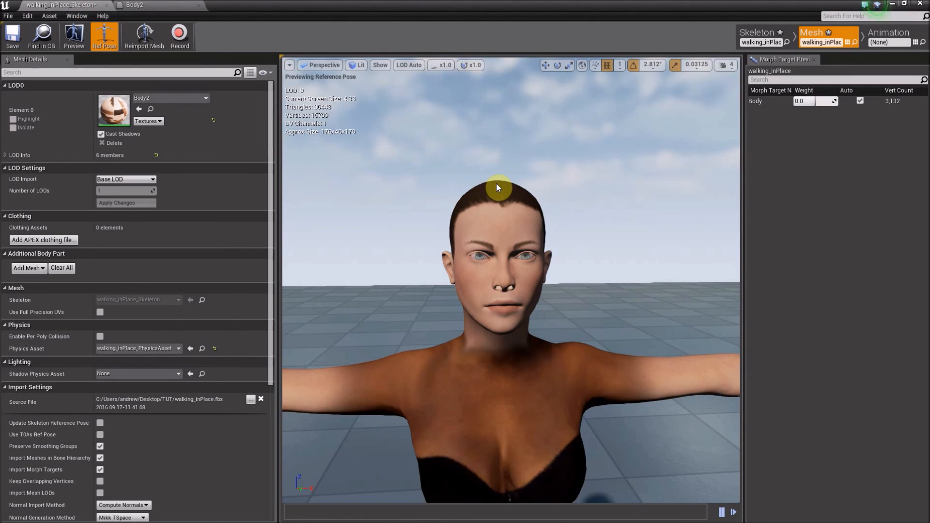
- Line up the two Texture Sample nodes with the Body2 node in the material graph and return to the skeletal mesh
{"action": "left_click", "coordinate": [163, 4]}
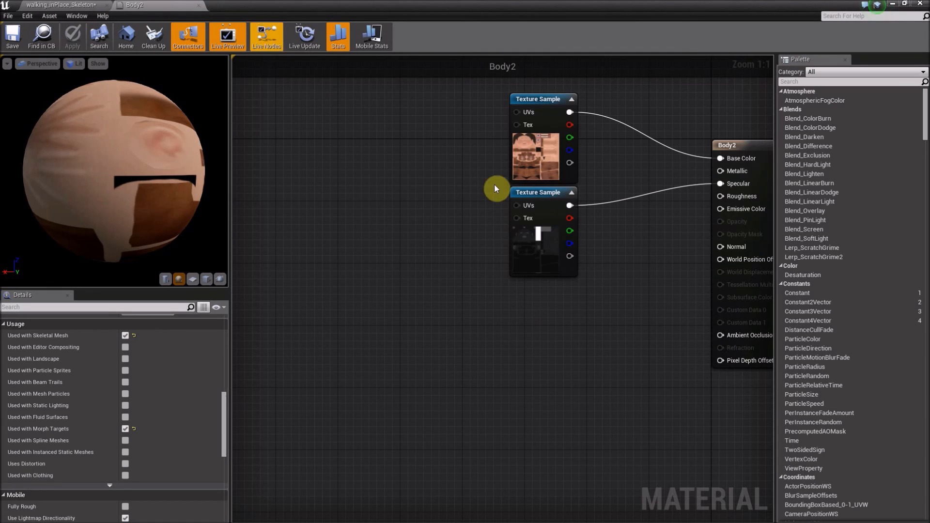
{"action": "right_click_drag", "start_coordinate": [637, 170], "coordinate": [515, 223]}
{"action": "left_click_drag", "start_coordinate": [367, 180], "coordinate": [427, 292]}
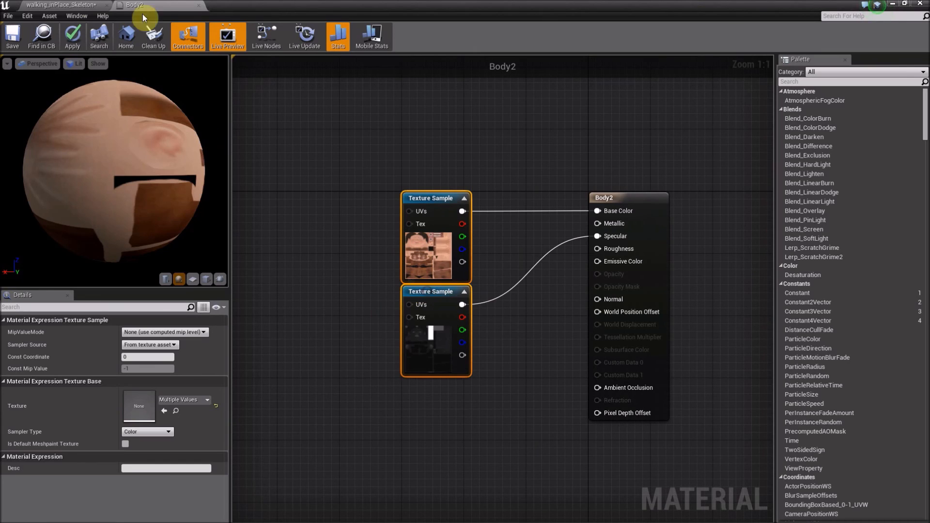
{"action": "left_click", "coordinate": [68, 5]}
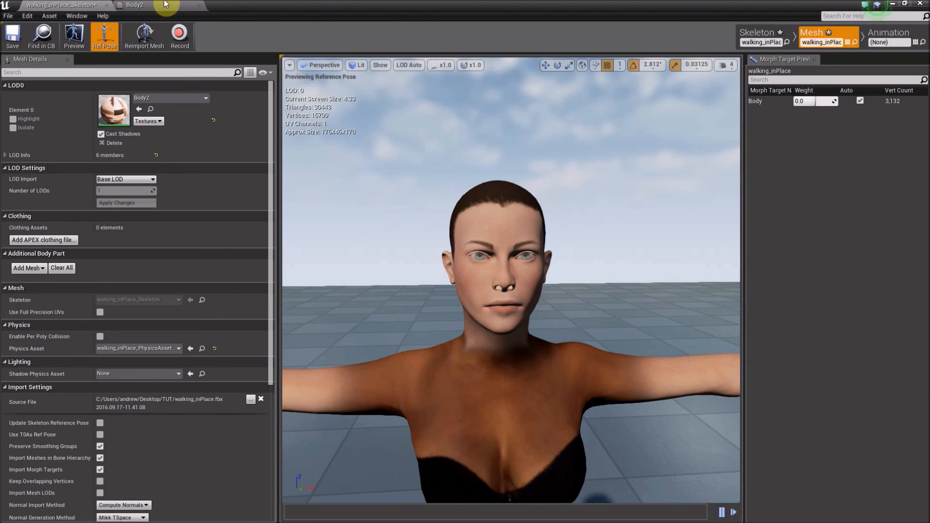
{"action": "left_click", "coordinate": [165, 5]}
{"action": "left_click", "coordinate": [67, 5]}
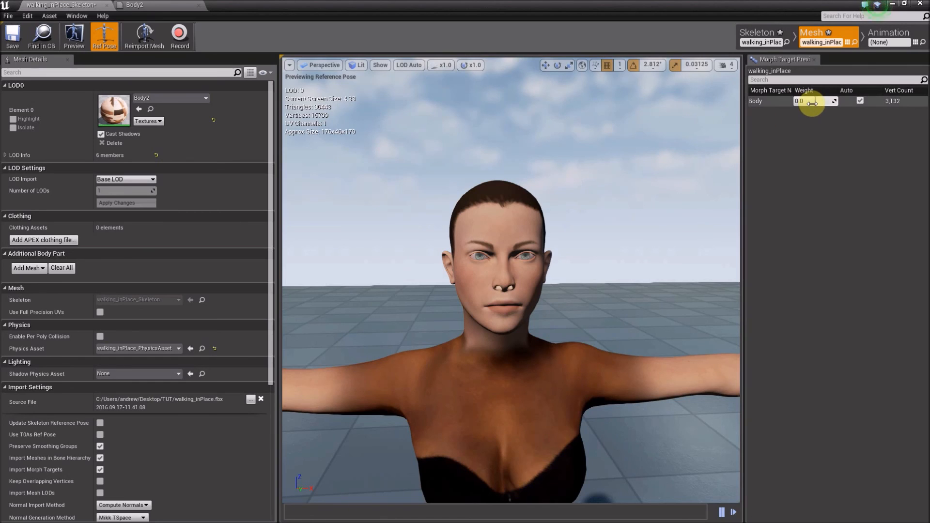
- Preview the Body morph target at a weight of about 0.74 and check how the face deforms
{"action": "mouse_move", "coordinate": [630, 234]}
{"action": "right_mouse_down"}
{"action": "mouse_move", "coordinate": [613, 169]}
{"action": "mouse_move", "coordinate": [622, 247]}
{"action": "right_mouse_up"}
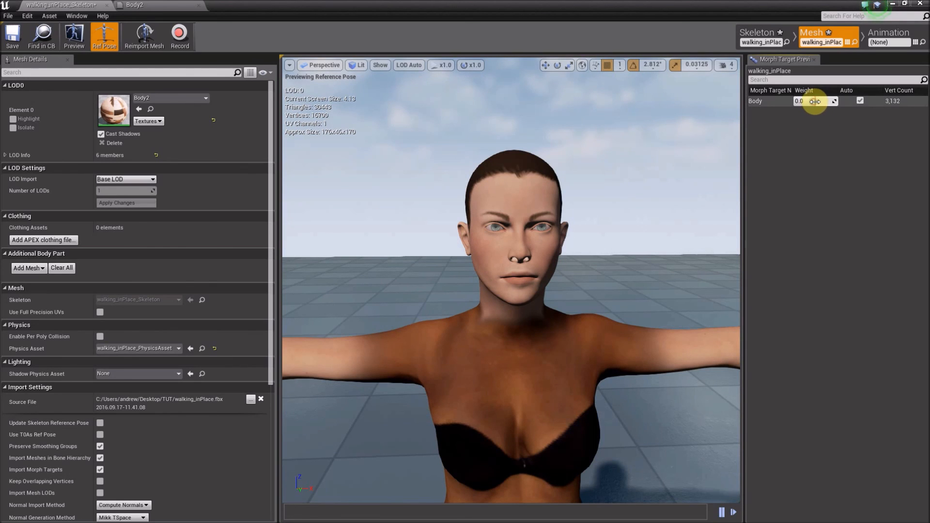
{"action": "left_click_drag", "start_coordinate": [819, 100], "coordinate": [825, 101]}
{"action": "key", "text": "w"}
{"action": "right_click_drag", "start_coordinate": [638, 209], "coordinate": [643, 202]}
{"action": "key", "text": "s"}
- Lower the preview viewport's camera speed to 2 and frame the face close up while testing the Body morph weight
{"action": "left_click", "coordinate": [725, 65]}
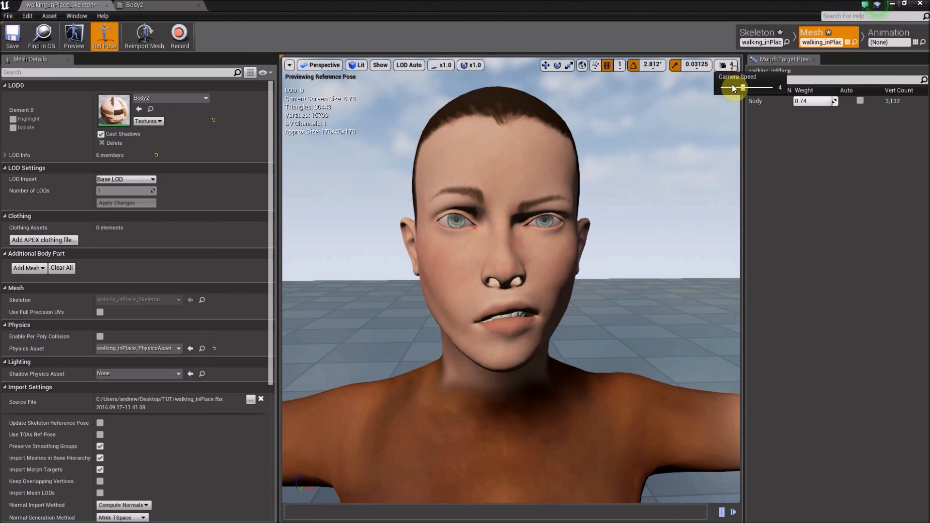
{"action": "mouse_move", "coordinate": [639, 289]}
{"action": "right_mouse_down"}
{"action": "mouse_move", "coordinate": [638, 266]}
{"action": "mouse_move", "coordinate": [639, 288]}
{"action": "right_mouse_up"}
{"action": "key", "text": "w"}
{"action": "mouse_move", "coordinate": [820, 101]}
{"action": "left_mouse_down"}
{"action": "mouse_move", "coordinate": [797, 101]}
{"action": "mouse_move", "coordinate": [834, 101]}
{"action": "mouse_move", "coordinate": [820, 102]}
{"action": "left_mouse_up"}
{"action": "key", "text": "s"}
{"action": "right_click_drag", "start_coordinate": [645, 270], "coordinate": [645, 256]}
{"action": "key", "text": "w"}
- Sweep the Body morph target weight down and back up to 1.0 to examine the full facial expression
{"action": "left_click_drag", "start_coordinate": [817, 103], "coordinate": [794, 103]}
{"action": "right_click_drag", "start_coordinate": [618, 354], "coordinate": [616, 330]}
{"action": "left_click_drag", "start_coordinate": [820, 103], "coordinate": [831, 102]}
{"action": "left_click", "coordinate": [862, 290]}
{"action": "left_click_drag", "start_coordinate": [819, 101], "coordinate": [834, 102]}
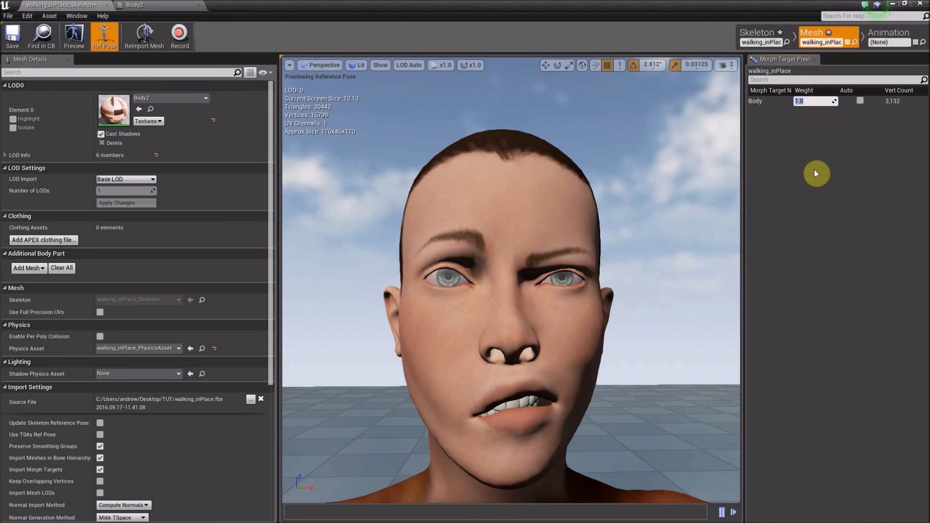
- Reset the Body morph target weight to 0 and save the skeletal mesh
{"action": "type", "text": "0"}
{"action": "left_click", "coordinate": [15, 46]}
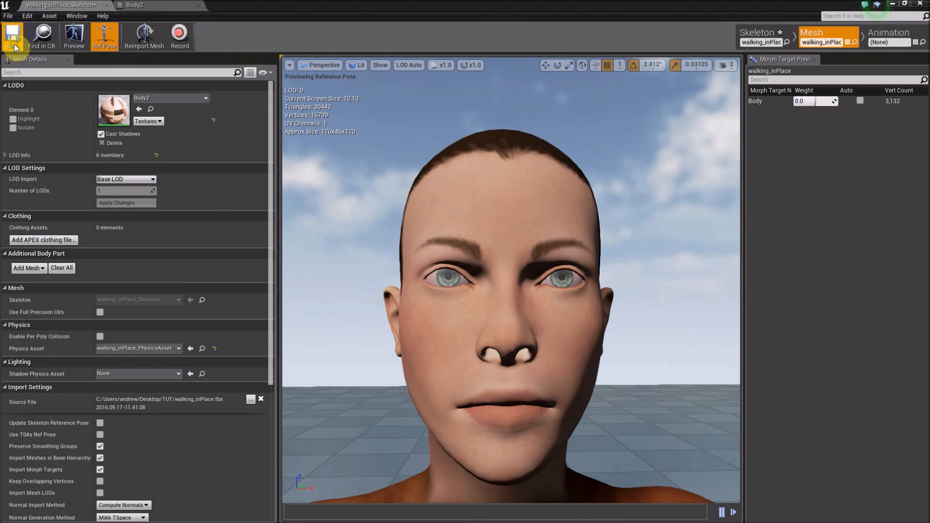
{"action": "right_click_drag", "start_coordinate": [485, 214], "coordinate": [396, 173]}
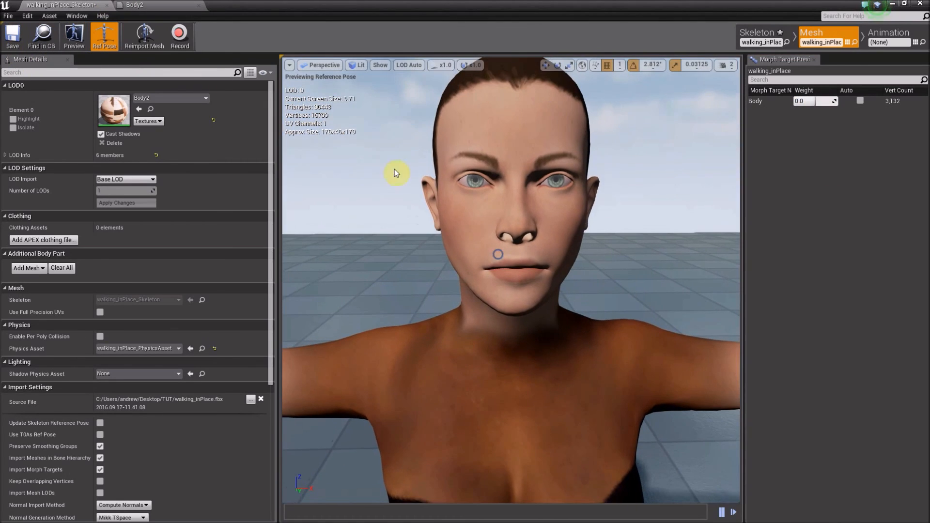
- Close the skeletal mesh and Body2 material editors, applying the pending changes to the original material
{"action": "left_click", "coordinate": [107, 6]}
{"action": "left_click", "coordinate": [107, 6]}
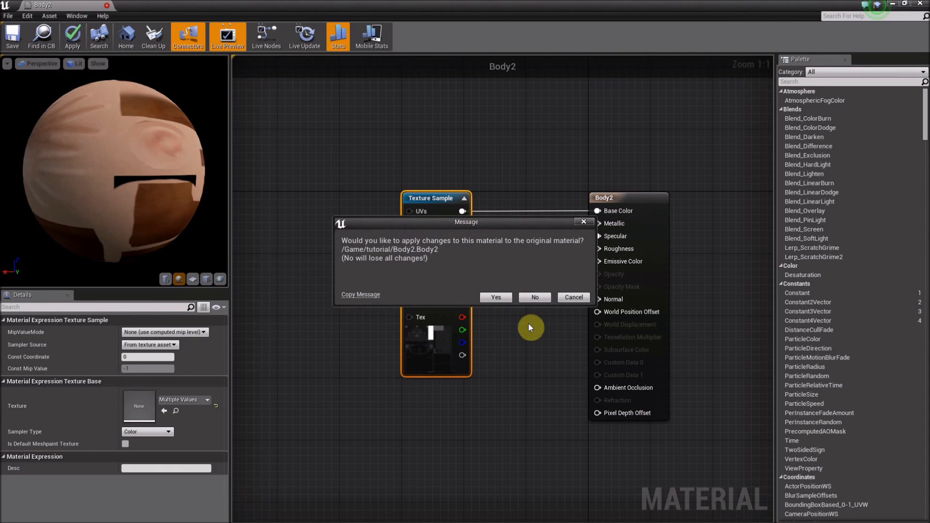
{"action": "left_click", "coordinate": [504, 297]}
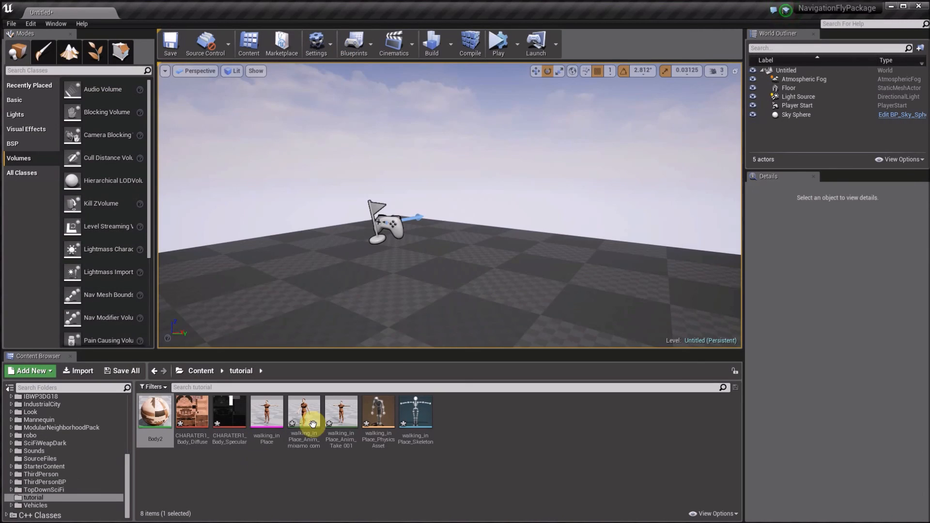
- Place the mixamo.com walking animation of walking_inPlace in the level near the player start
{"action": "right_click_drag", "start_coordinate": [478, 247], "coordinate": [478, 247]}
{"action": "left_click_drag", "start_coordinate": [337, 430], "coordinate": [380, 214]}
{"action": "left_click", "coordinate": [304, 417]}
{"action": "right_click_drag", "start_coordinate": [380, 214], "coordinate": [322, 229]}
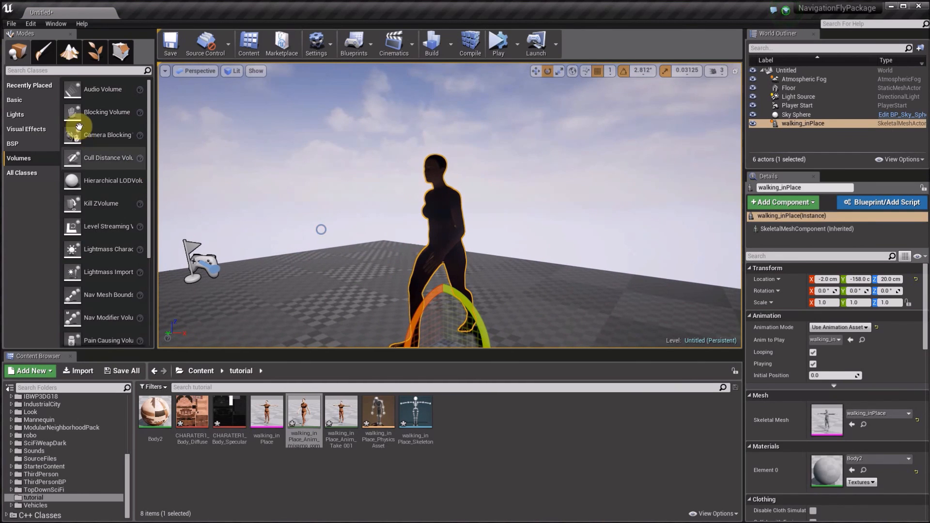
- Add a Sky Light to the level beside the walking character and raise it above the floor
{"action": "left_click", "coordinate": [19, 115]}
{"action": "left_click_drag", "start_coordinate": [92, 159], "coordinate": [261, 240]}
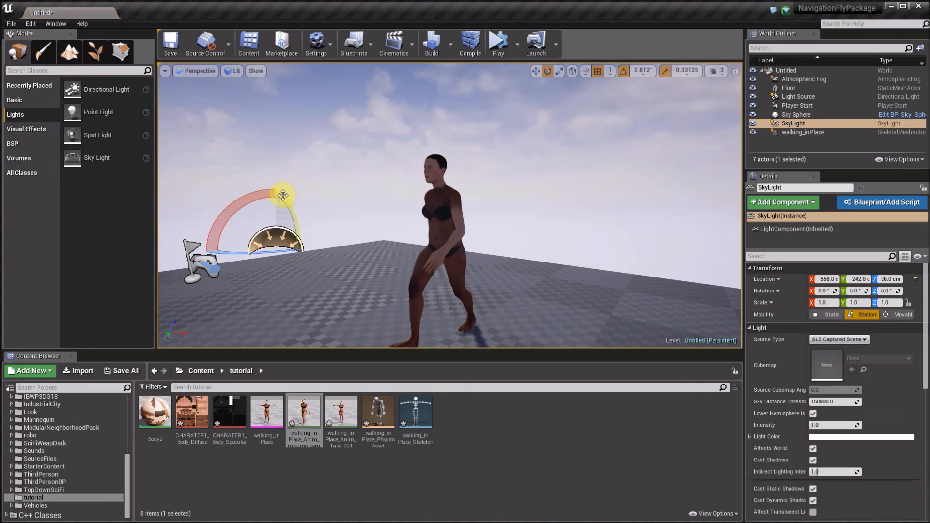
{"action": "left_click_drag", "start_coordinate": [275, 194], "coordinate": [274, 86]}
{"action": "right_click_drag", "start_coordinate": [278, 114], "coordinate": [259, 116]}
- Play the level and examine the walking character from the front
{"action": "left_click", "coordinate": [503, 47]}
{"action": "right_click_drag", "start_coordinate": [450, 205], "coordinate": [504, 218]}
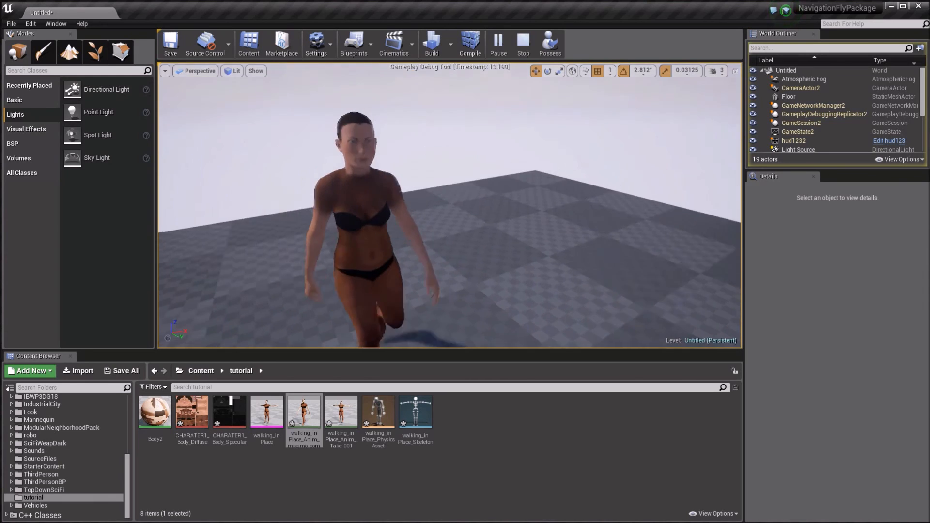
{"action": "right_click_drag", "start_coordinate": [496, 260], "coordinate": [475, 281]}
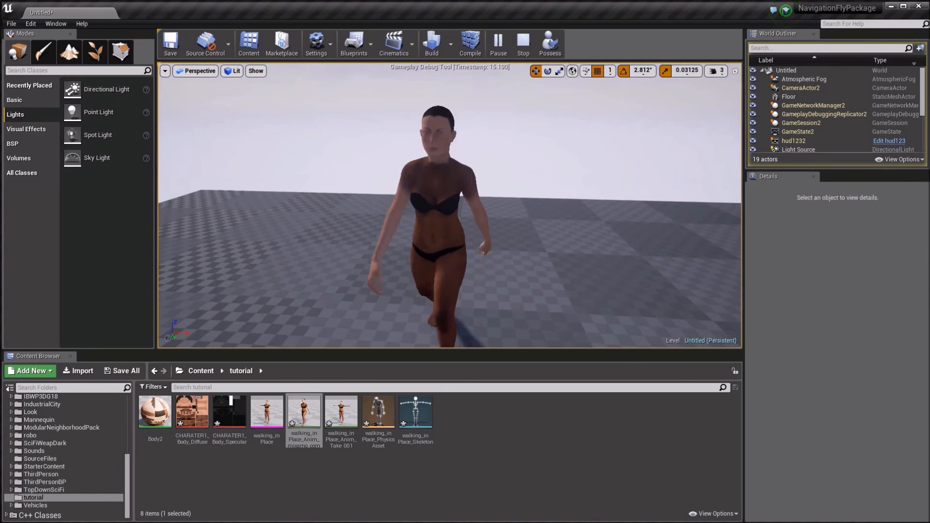